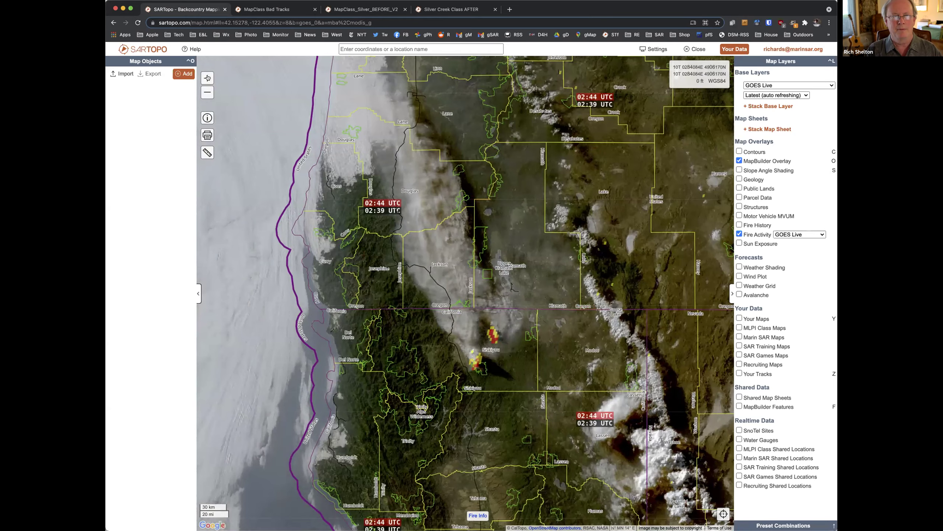
Examine the active fires and smoke plume near the California–Oregon border on the GOES Live satellite map.
{"action": "left_click", "coordinate": [207, 78]}
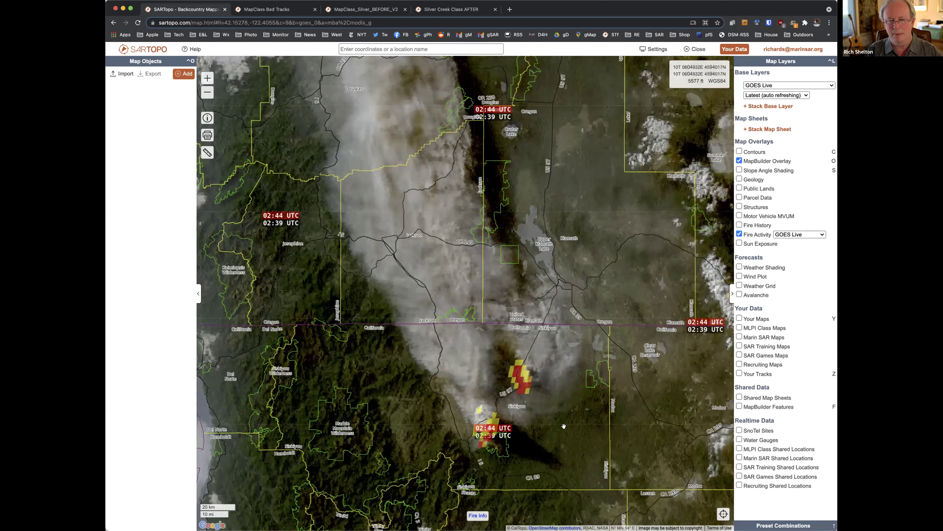
{"action": "left_click_drag", "start_coordinate": [564, 298], "coordinate": [514, 238]}
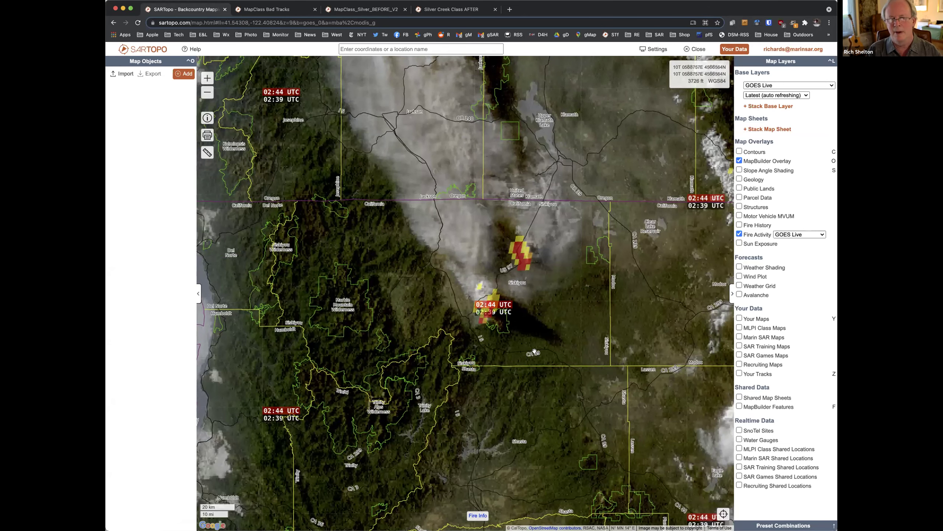
{"action": "left_click_drag", "start_coordinate": [541, 350], "coordinate": [554, 430]}
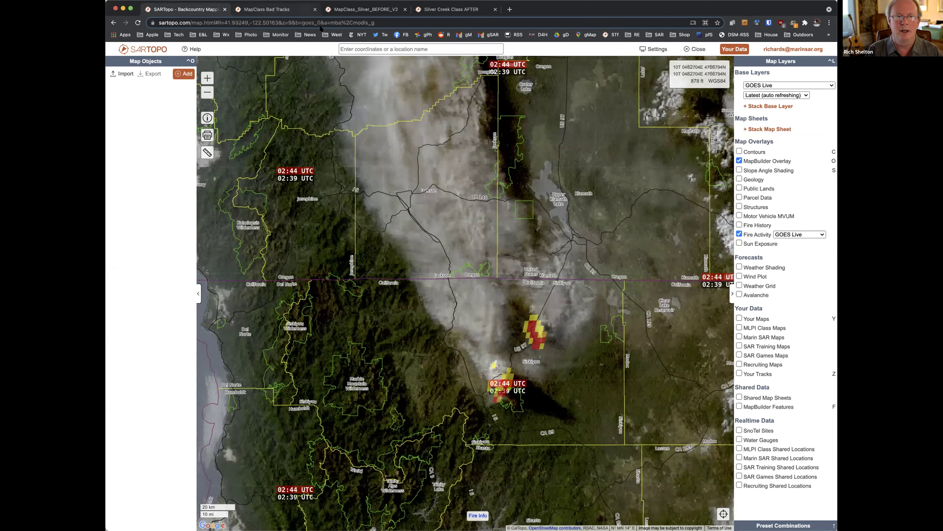
{"action": "left_click", "coordinate": [276, 10]}
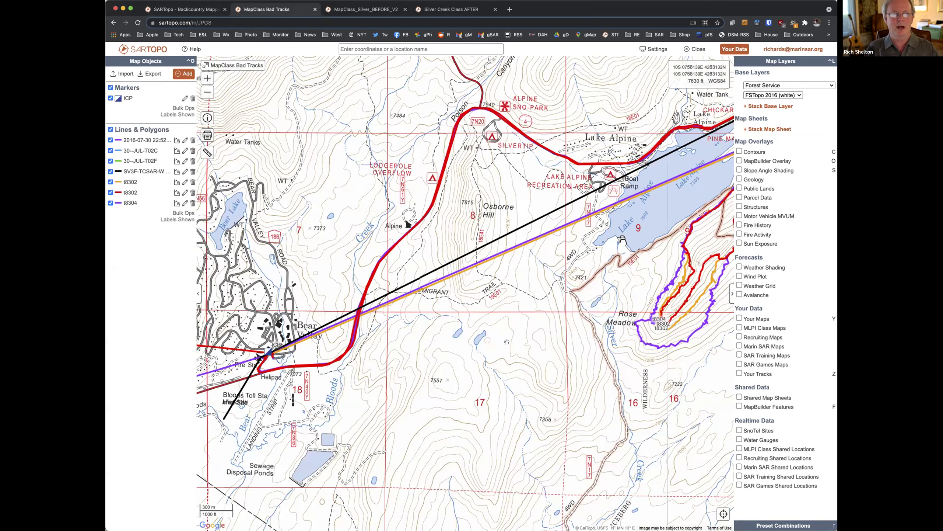
{"action": "left_click", "coordinate": [207, 93]}
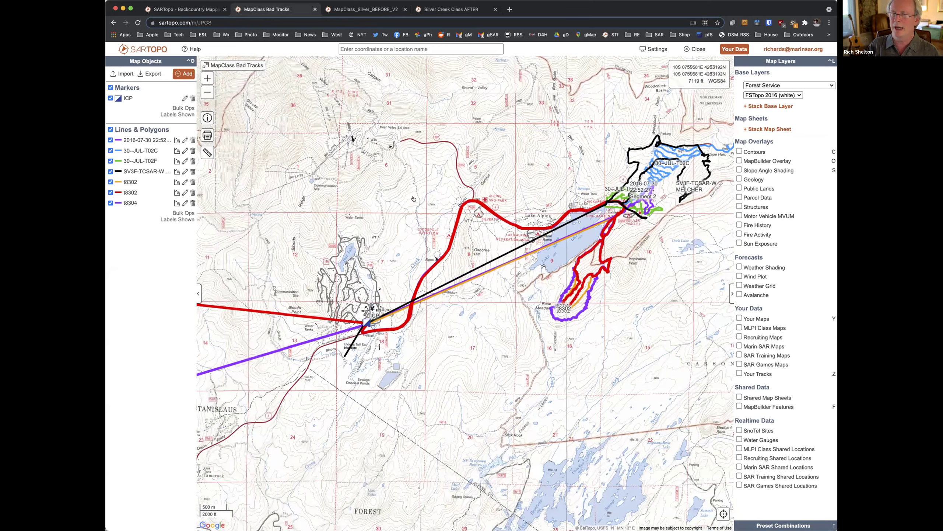
{"action": "left_click", "coordinate": [208, 78]}
{"action": "left_click", "coordinate": [207, 92]}
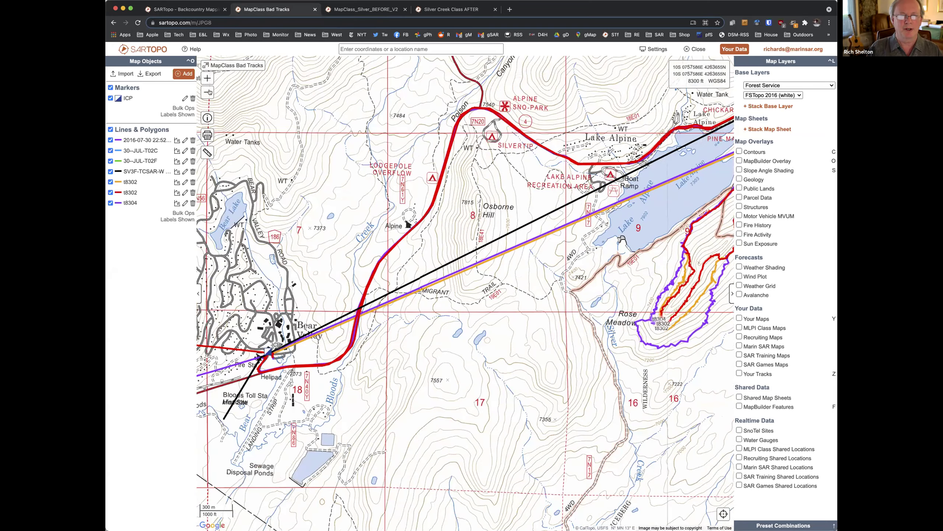
{"action": "key", "text": "minus"}
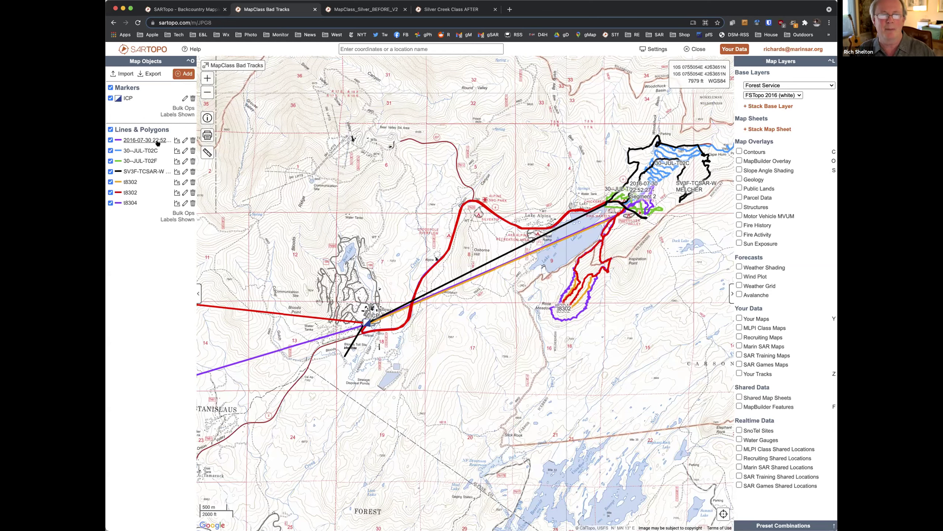
{"action": "left_click", "coordinate": [184, 140]}
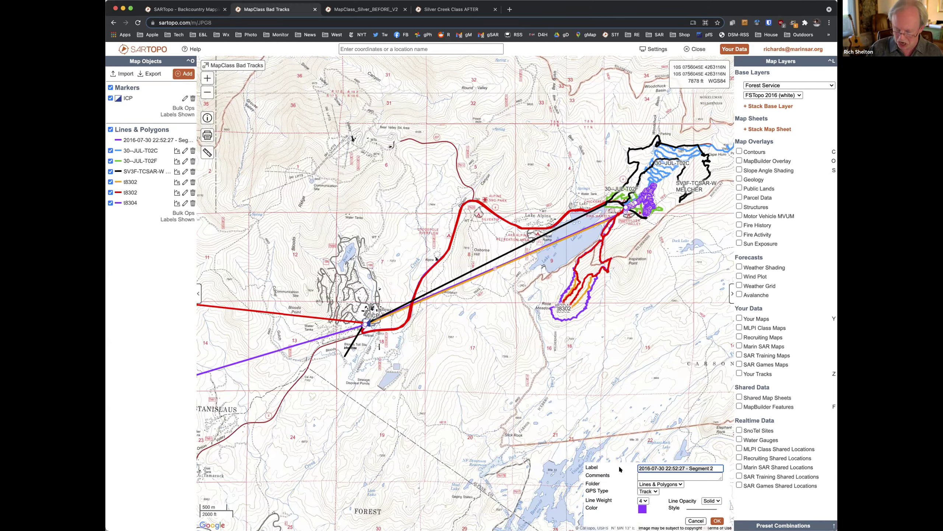
{"action": "key", "text": "super+a"}
{"action": "type", "text": "805"}
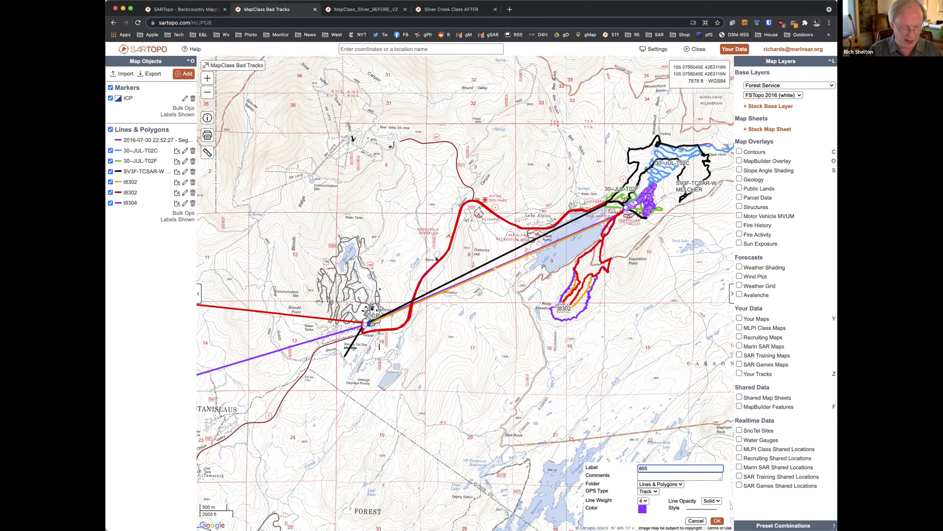
{"action": "left_click", "coordinate": [717, 520]}
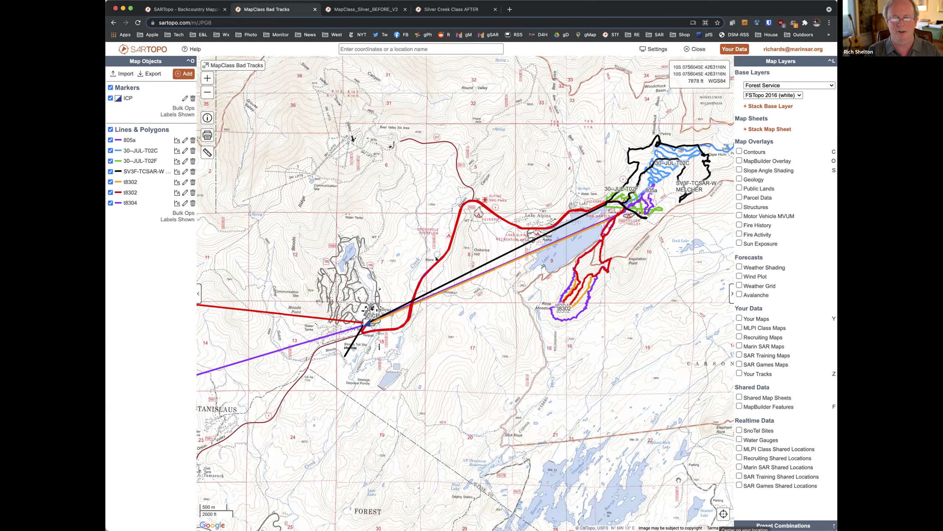
Examine the imported tracks around Lake Alpine and the long straight stray lines running west from the ICP.
{"action": "left_click_drag", "start_coordinate": [379, 378], "coordinate": [552, 336]}
{"action": "mouse_move", "coordinate": [451, 322]}
{"action": "left_mouse_down"}
{"action": "mouse_move", "coordinate": [527, 368]}
{"action": "mouse_move", "coordinate": [564, 364]}
{"action": "left_mouse_up"}
{"action": "mouse_move", "coordinate": [495, 365]}
{"action": "left_mouse_down"}
{"action": "mouse_move", "coordinate": [369, 373]}
{"action": "mouse_move", "coordinate": [295, 354]}
{"action": "left_mouse_up"}
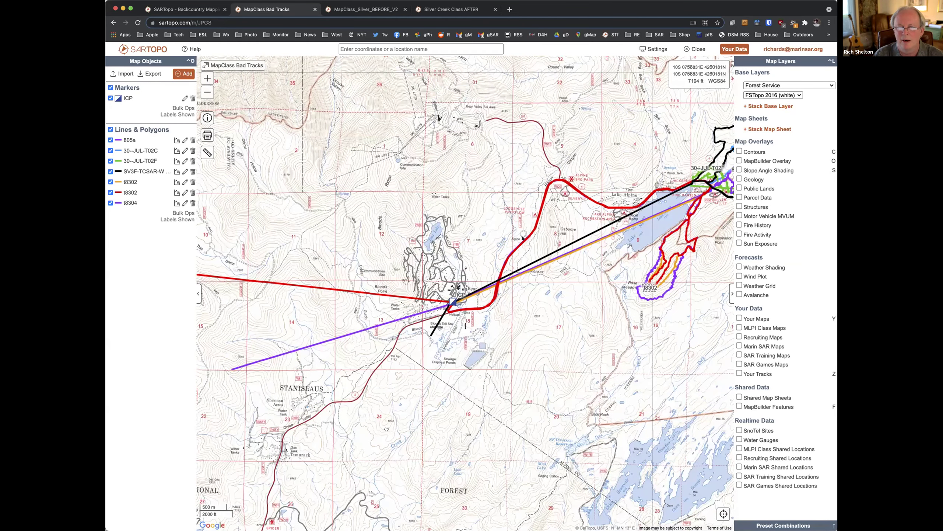
{"action": "mouse_move", "coordinate": [579, 182]}
{"action": "left_mouse_down"}
{"action": "mouse_move", "coordinate": [504, 219]}
{"action": "mouse_move", "coordinate": [429, 279]}
{"action": "left_mouse_up"}
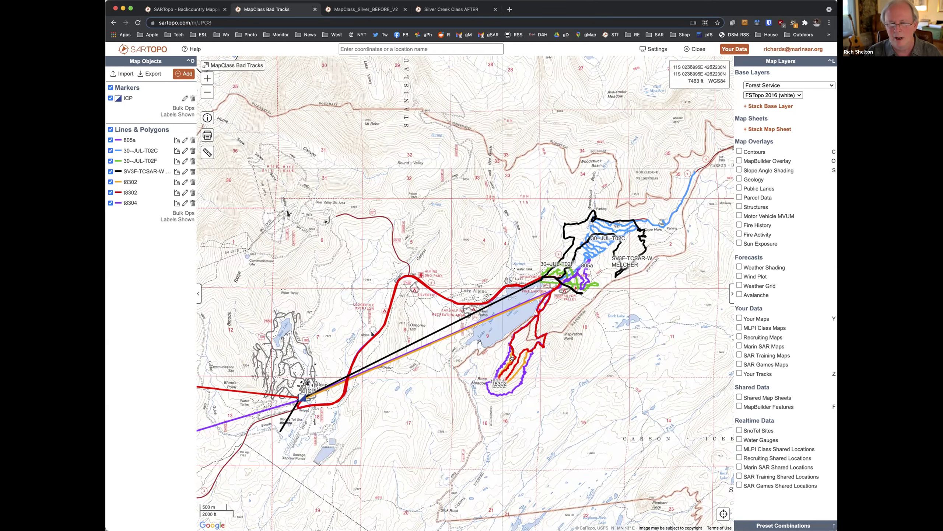
{"action": "scroll", "coordinate": [460, 212], "scroll_direction": "down", "scroll_amount": 3}
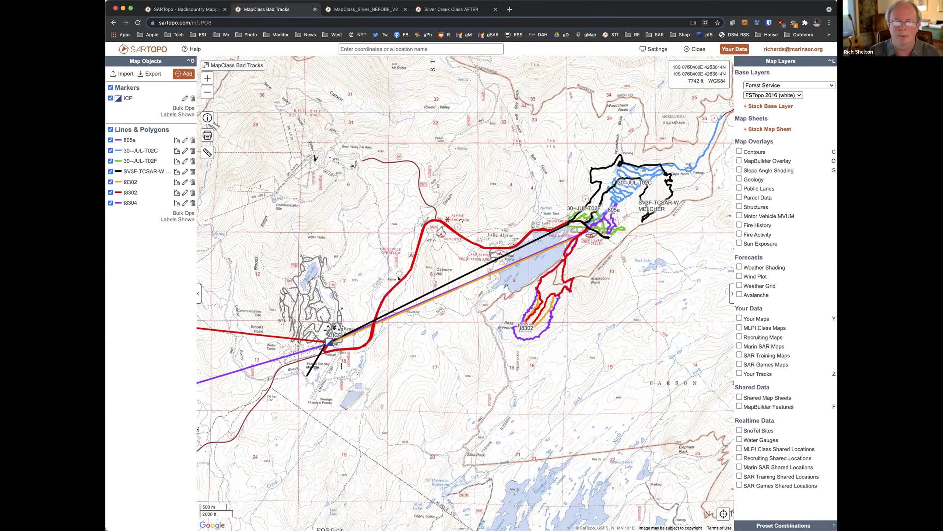
{"action": "scroll", "coordinate": [460, 220], "scroll_direction": "up", "scroll_amount": 2}
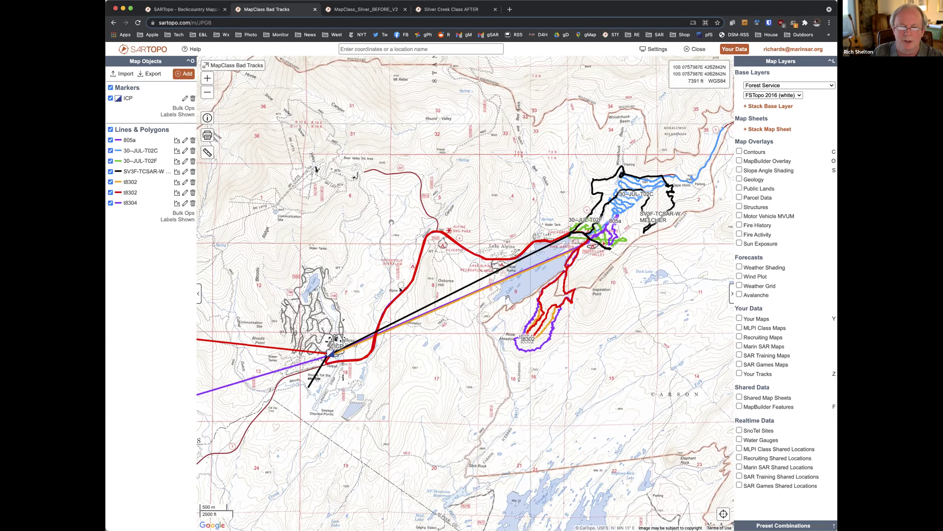
{"action": "left_click_drag", "start_coordinate": [392, 222], "coordinate": [429, 195]}
{"action": "left_click_drag", "start_coordinate": [447, 245], "coordinate": [527, 227]}
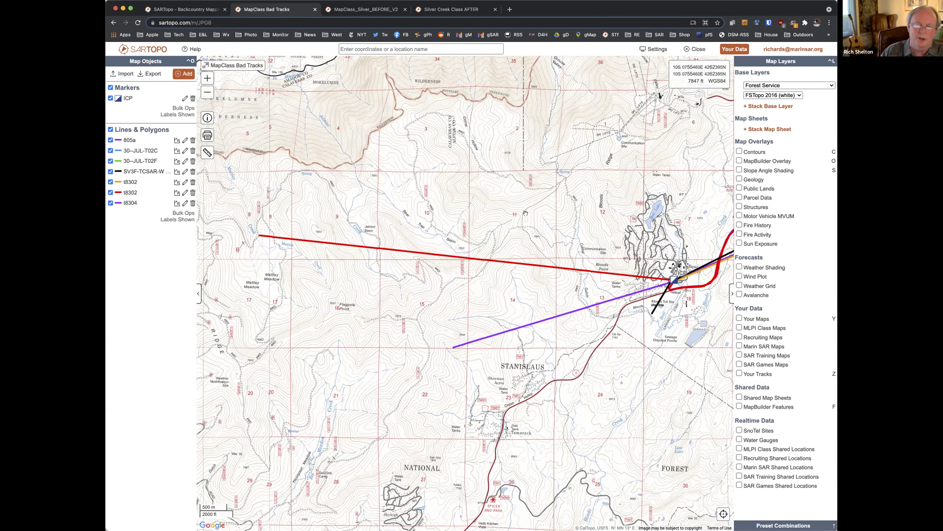
{"action": "left_click_drag", "start_coordinate": [569, 231], "coordinate": [559, 276]}
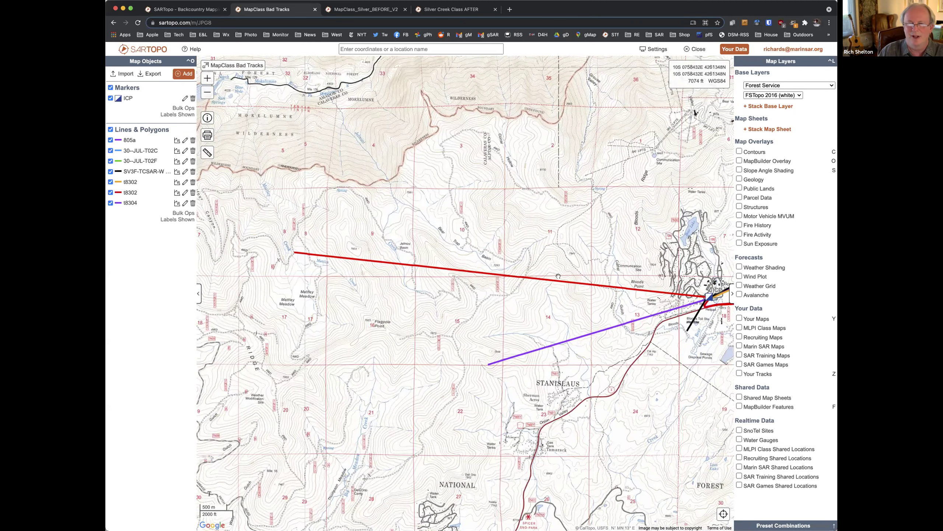
Delete the stray far-western end vertex of the red track t8302 and save the track.
{"action": "left_click", "coordinate": [484, 273]}
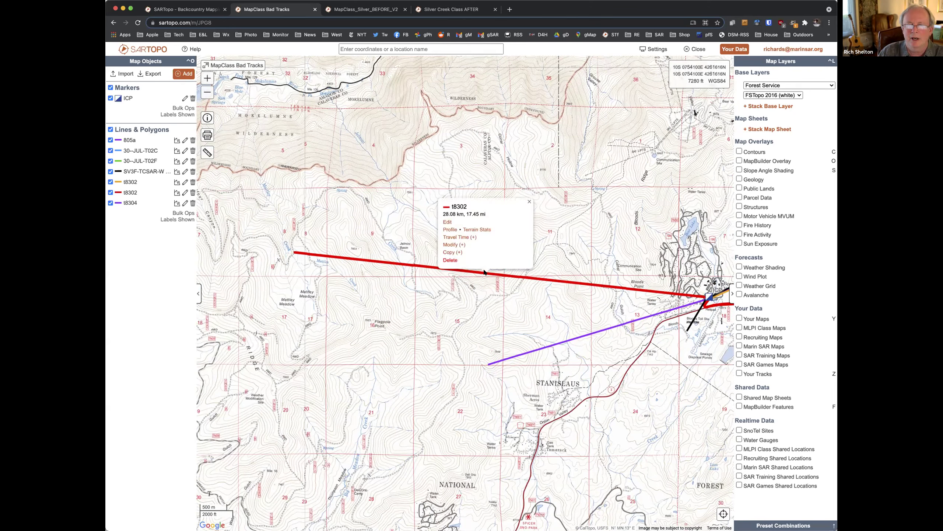
{"action": "left_click", "coordinate": [447, 220]}
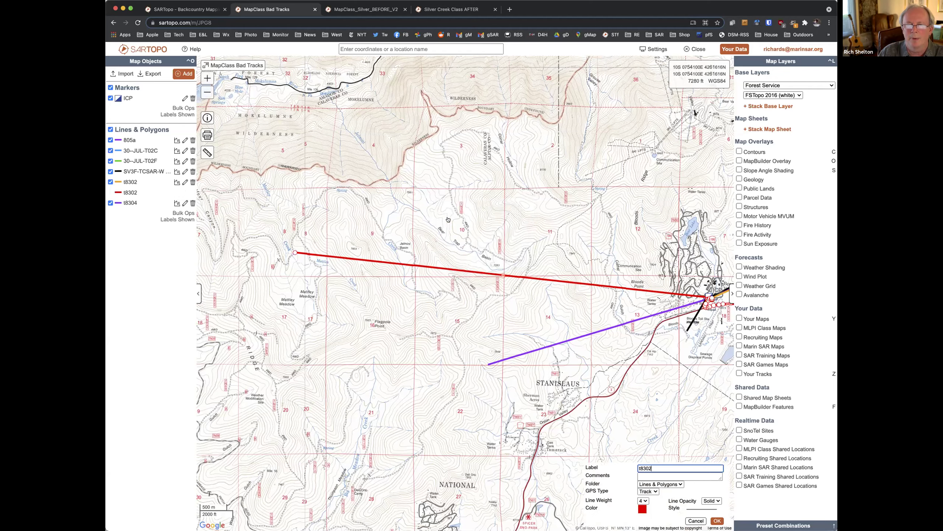
{"action": "left_click_drag", "start_coordinate": [705, 309], "coordinate": [419, 346]}
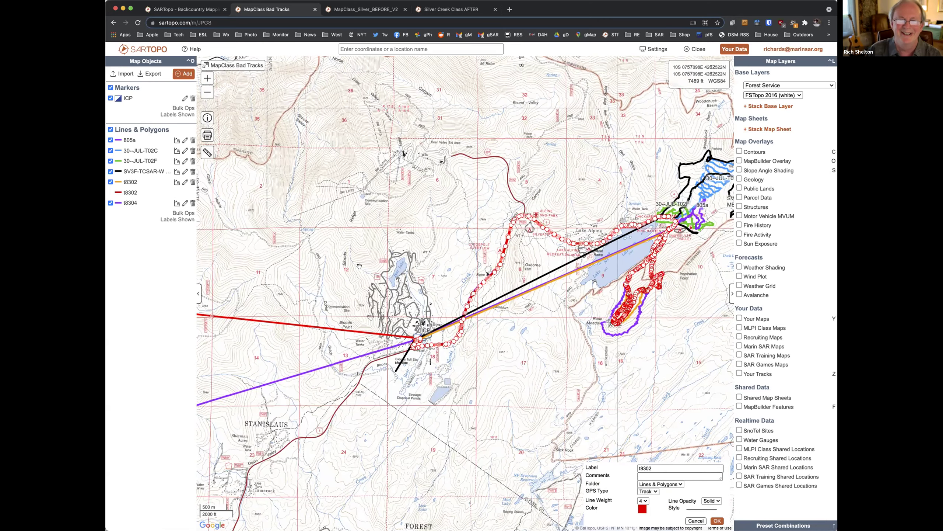
{"action": "left_click_drag", "start_coordinate": [511, 282], "coordinate": [615, 218]}
{"action": "left_click_drag", "start_coordinate": [554, 220], "coordinate": [611, 221]}
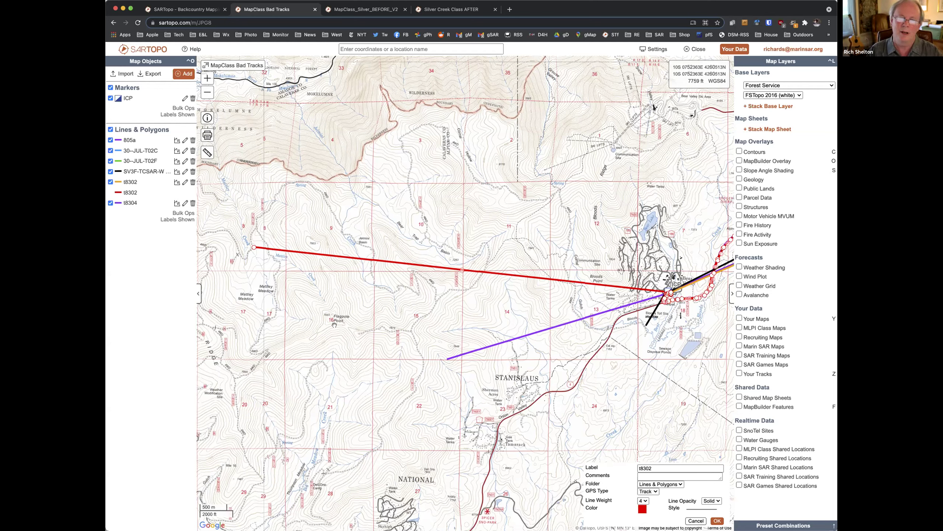
{"action": "left_click", "coordinate": [252, 248]}
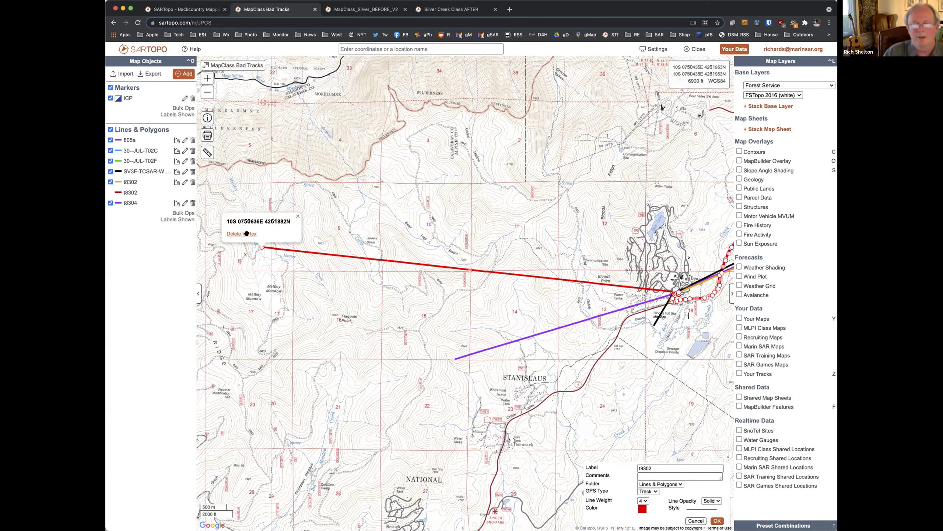
{"action": "left_click", "coordinate": [242, 233]}
{"action": "left_click_drag", "start_coordinate": [502, 274], "coordinate": [249, 268]}
{"action": "left_click_drag", "start_coordinate": [293, 396], "coordinate": [568, 302]}
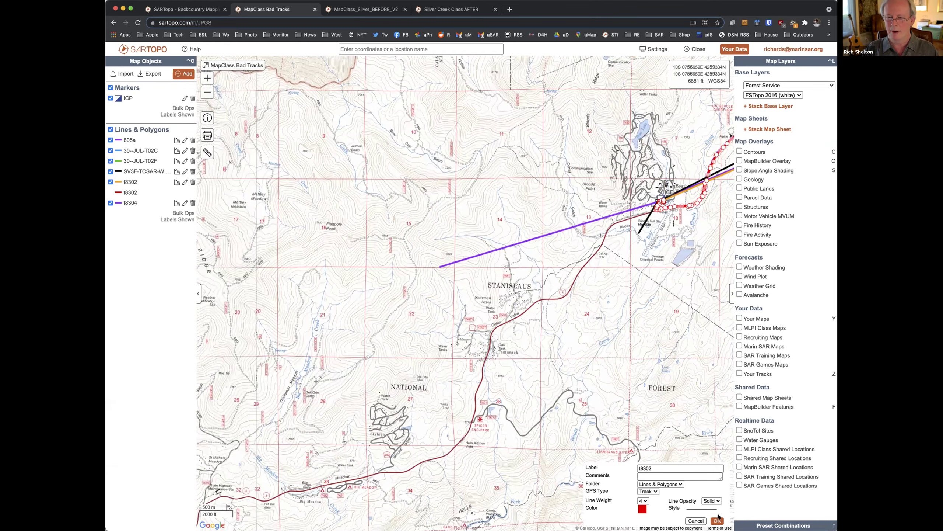
{"action": "key", "text": "Return"}
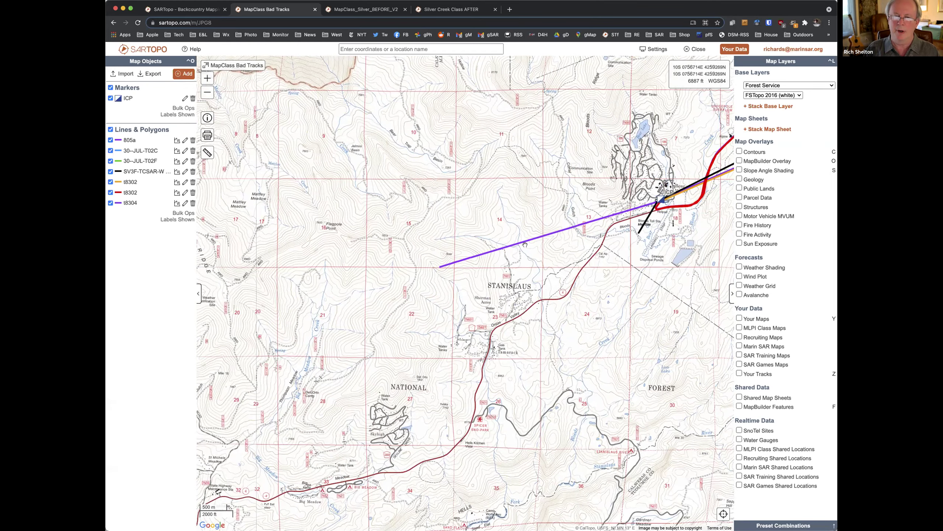
Delete the stray western end vertex of the purple track t8304 and save the track.
{"action": "left_click", "coordinate": [523, 241]}
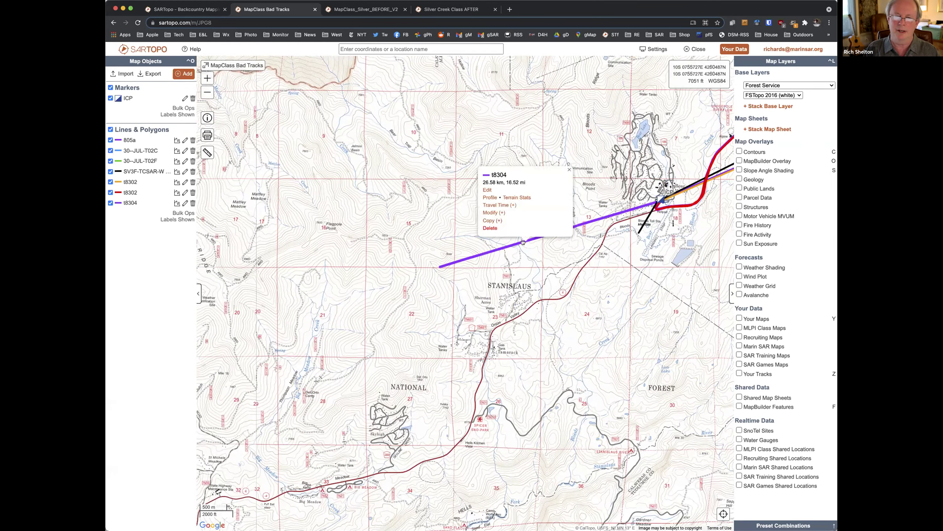
{"action": "left_click", "coordinate": [487, 189]}
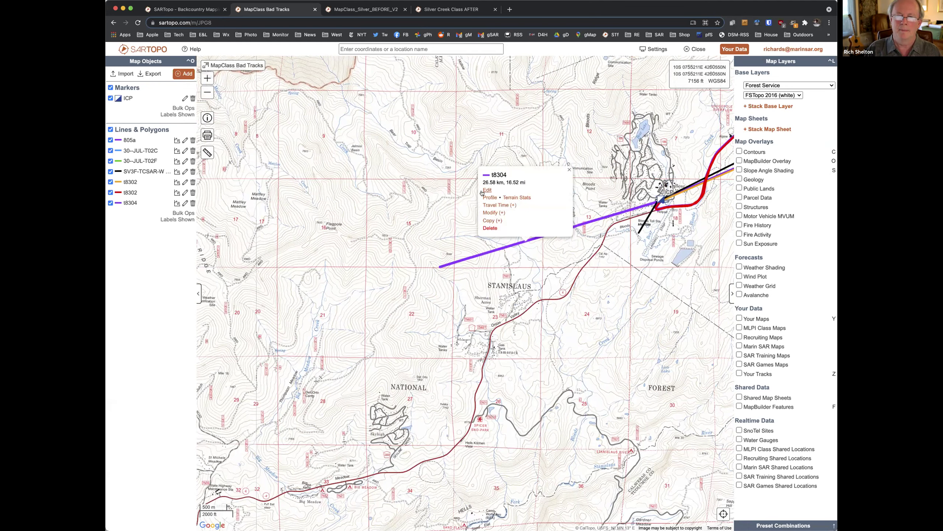
{"action": "left_click", "coordinate": [438, 267]}
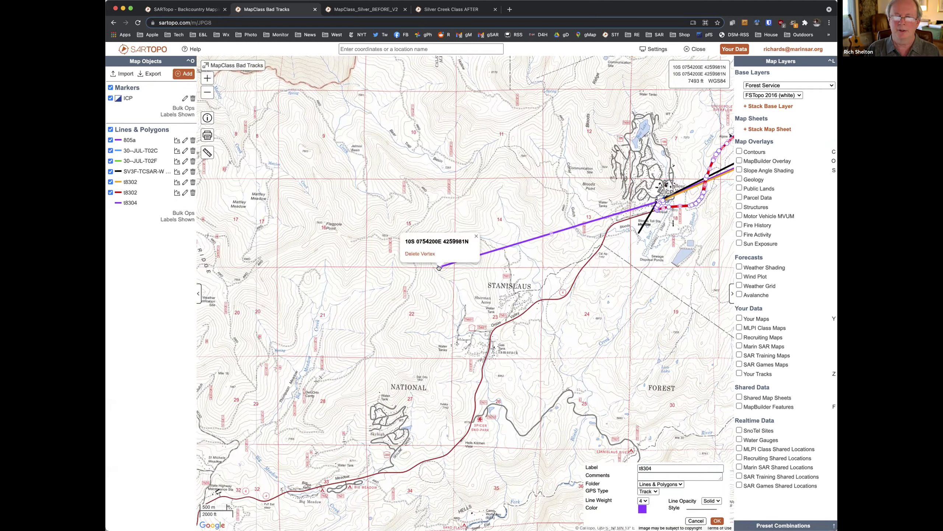
{"action": "left_click", "coordinate": [430, 254]}
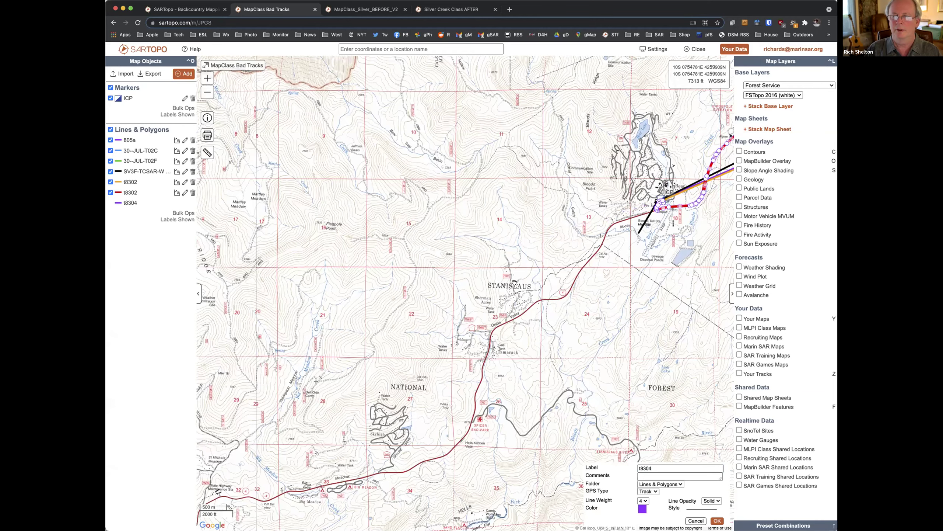
{"action": "left_click_drag", "start_coordinate": [544, 415], "coordinate": [669, 418]}
{"action": "left_click", "coordinate": [719, 519]}
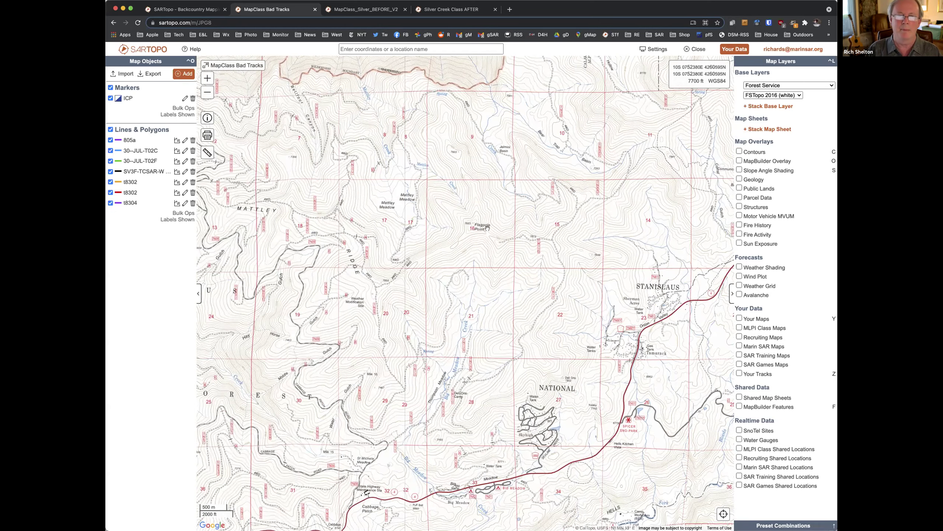
Check the area farther west for remaining stray track ends, and bring the map back to track 805a.
{"action": "left_click_drag", "start_coordinate": [555, 264], "coordinate": [634, 277]}
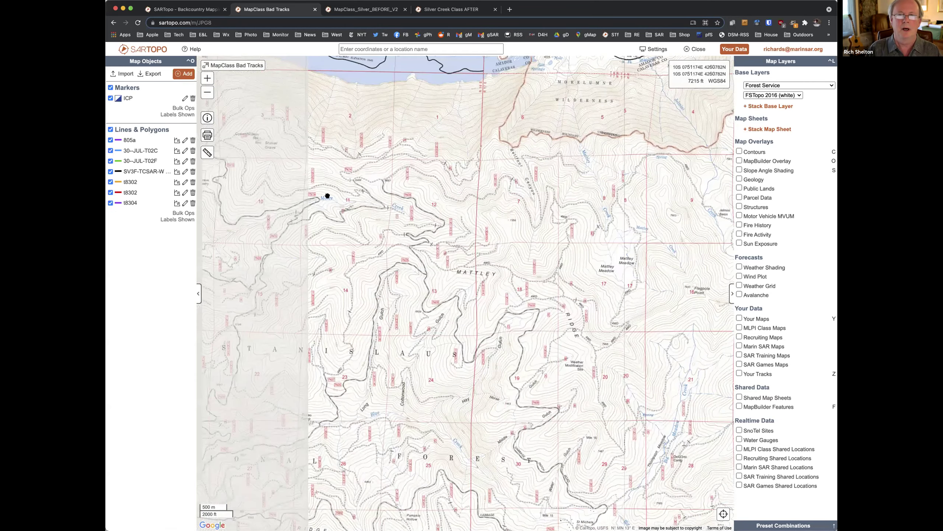
{"action": "left_click_drag", "start_coordinate": [327, 195], "coordinate": [455, 302]}
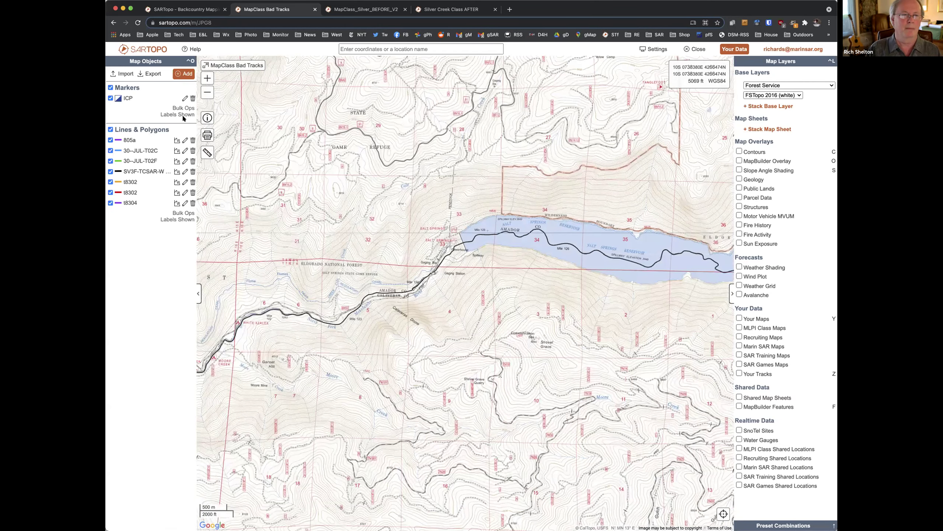
{"action": "left_click", "coordinate": [130, 139]}
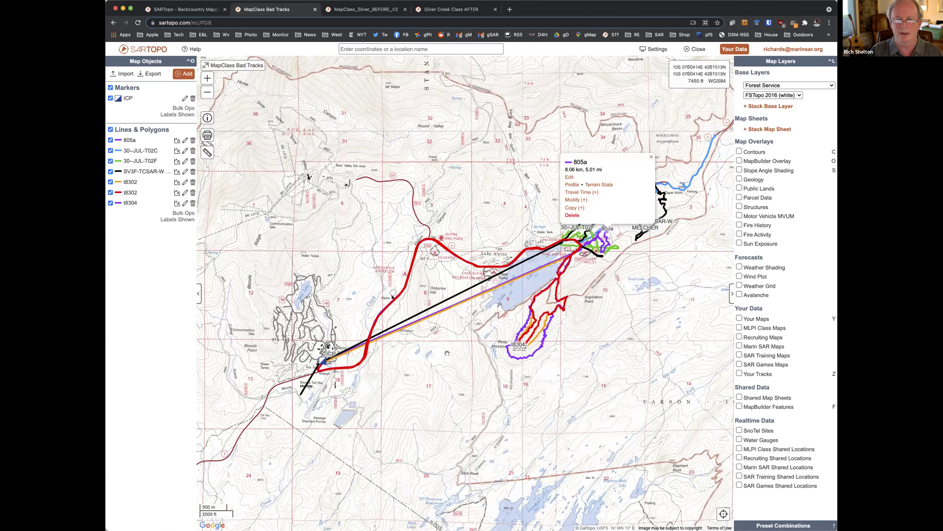
{"action": "left_click", "coordinate": [447, 353]}
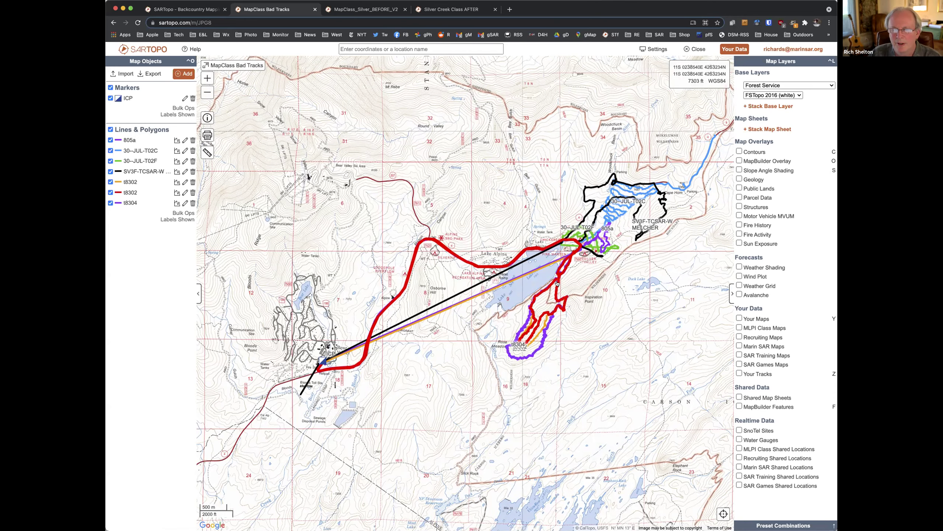
Split the red track t8302 on its outer strand just southwest of the road junction near 7N05, at 11S 0239345E 4263441N.
{"action": "scroll", "coordinate": [570, 286], "scroll_direction": "up", "scroll_amount": 2}
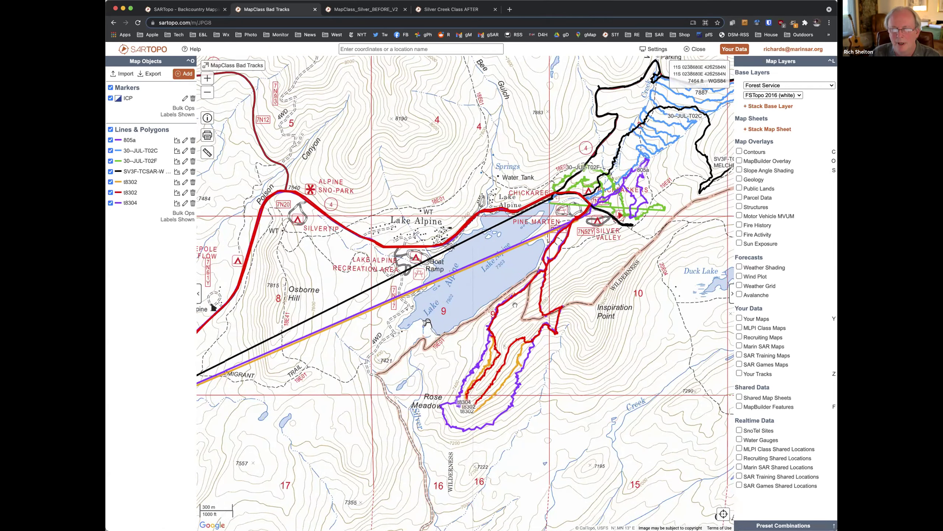
{"action": "scroll", "coordinate": [515, 305], "scroll_direction": "up", "scroll_amount": 3}
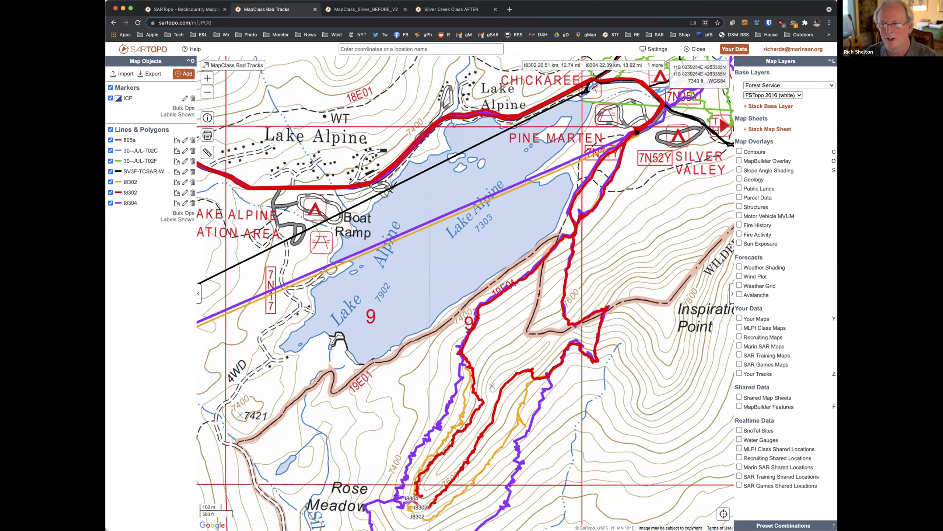
{"action": "left_click", "coordinate": [636, 132]}
{"action": "scroll", "coordinate": [637, 132], "scroll_direction": "up", "scroll_amount": 2}
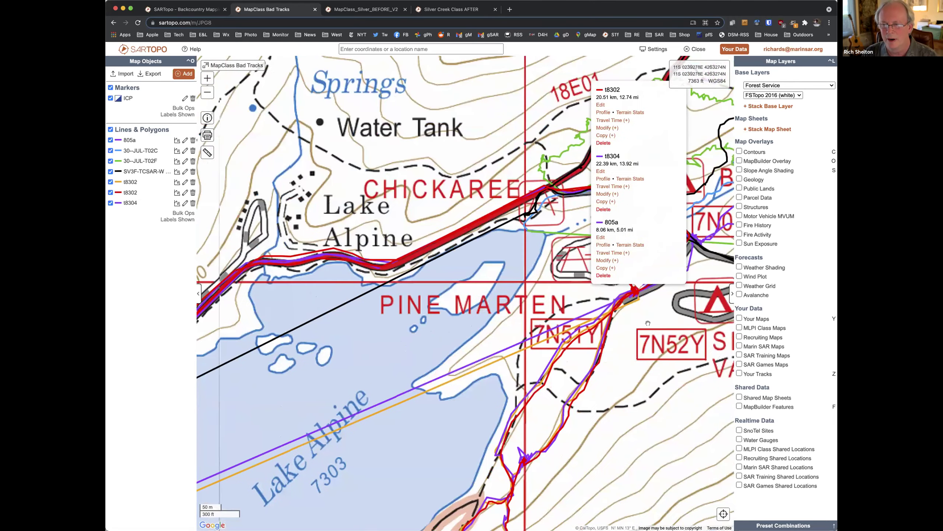
{"action": "left_click", "coordinate": [648, 322]}
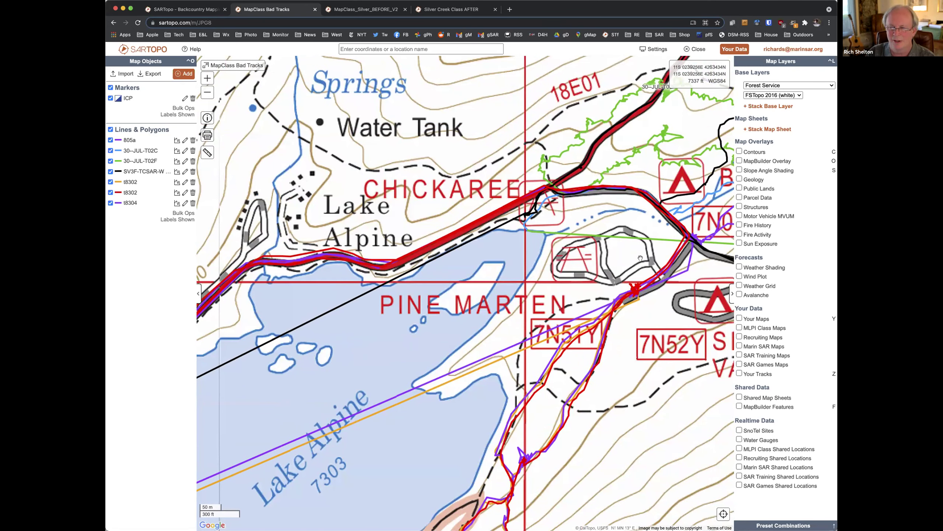
{"action": "scroll", "coordinate": [640, 258], "scroll_direction": "up", "scroll_amount": 2}
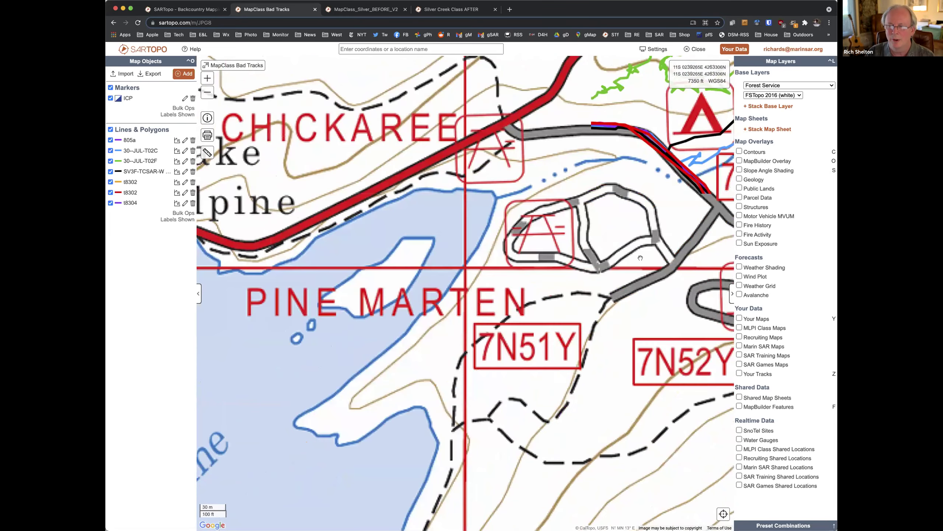
{"action": "left_click_drag", "start_coordinate": [639, 309], "coordinate": [530, 346]}
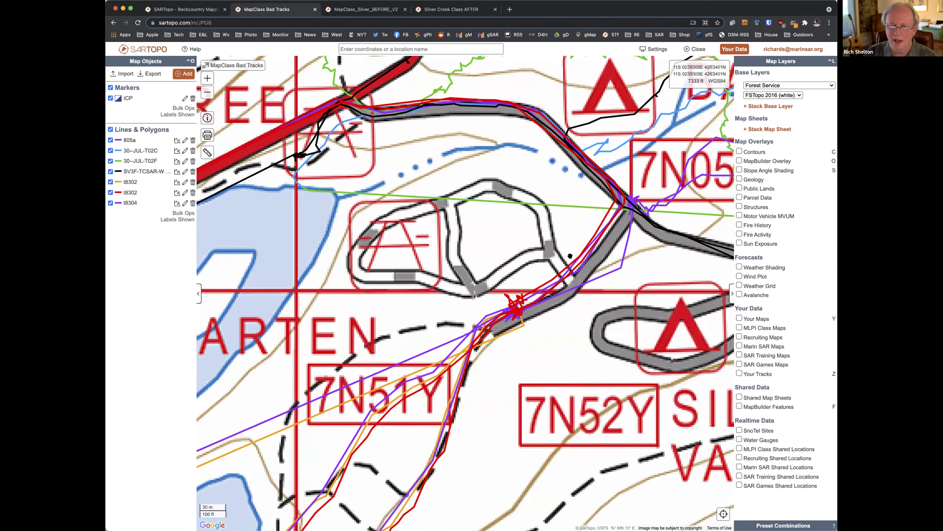
{"action": "right_click", "coordinate": [599, 225]}
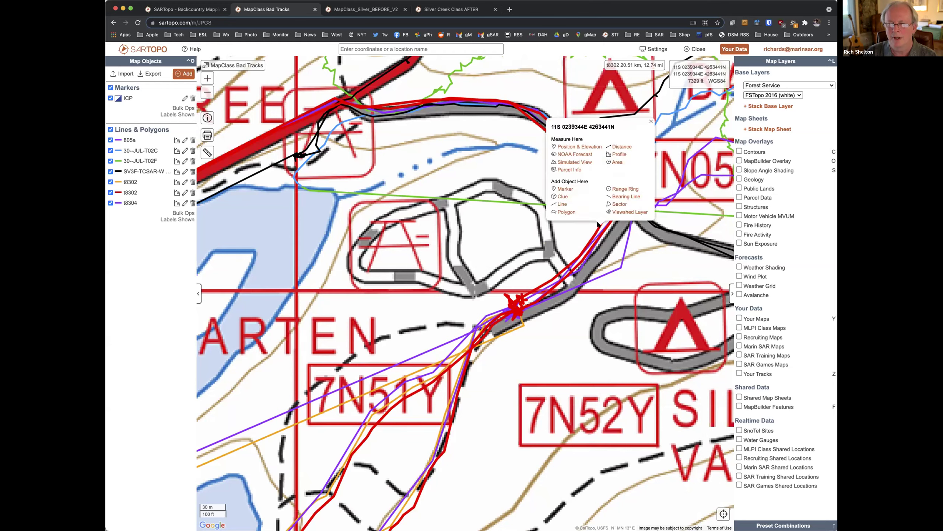
{"action": "left_click", "coordinate": [598, 224]}
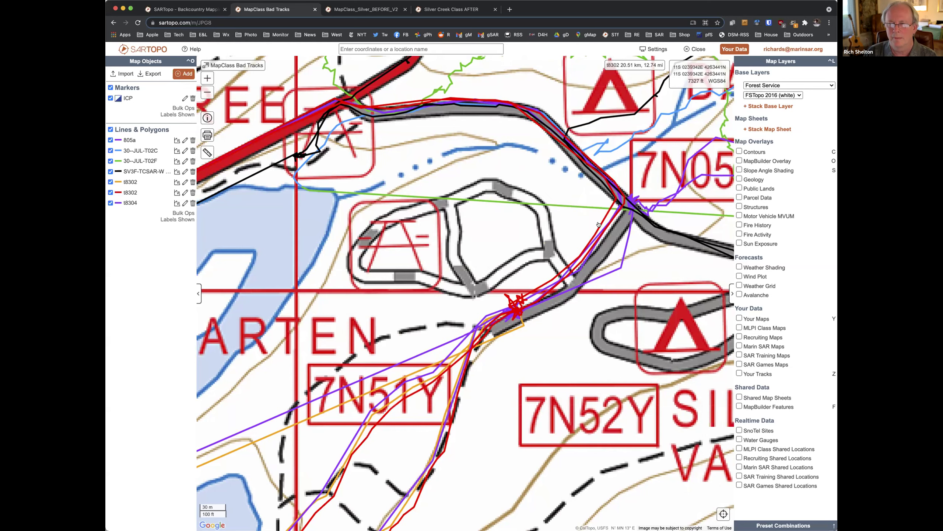
{"action": "right_click", "coordinate": [598, 225]}
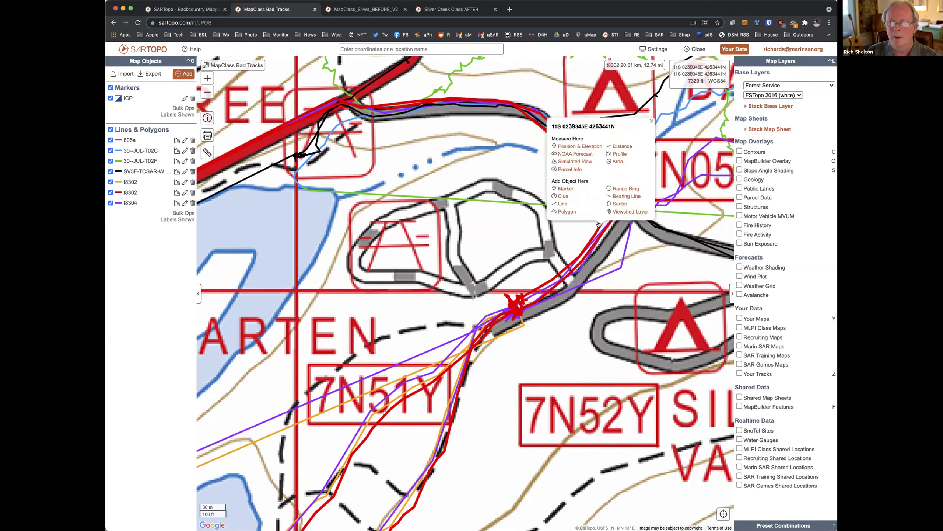
{"action": "left_click", "coordinate": [598, 224]}
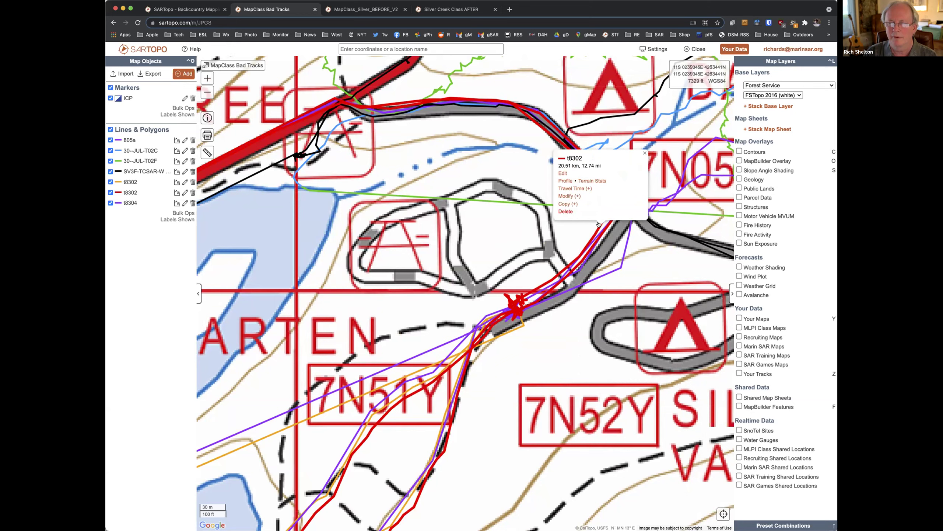
{"action": "left_click", "coordinate": [575, 195]}
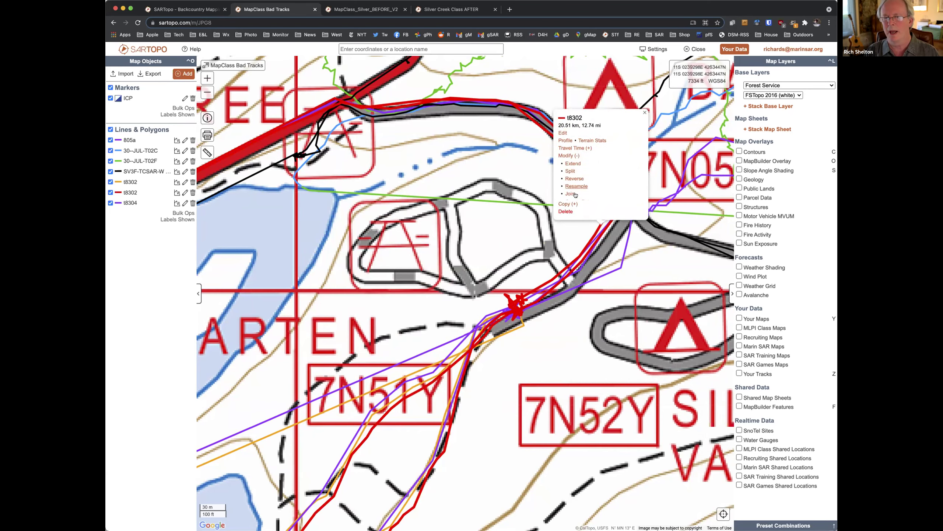
{"action": "left_click", "coordinate": [570, 165]}
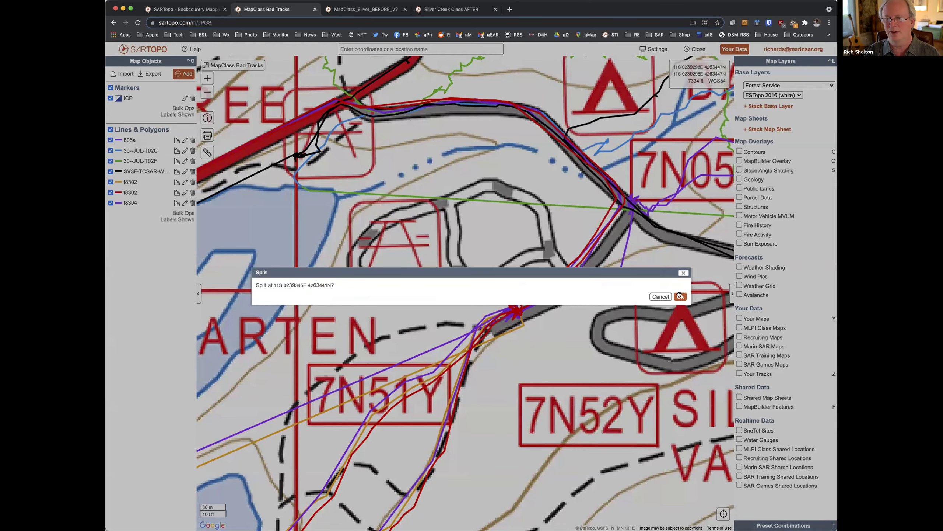
{"action": "left_click", "coordinate": [679, 296]}
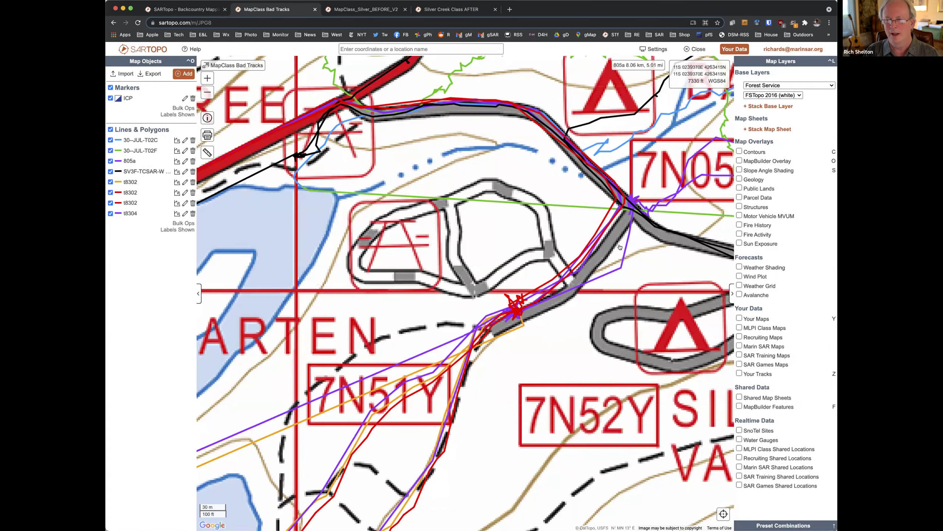
Split the remaining searching part of red track t8302 where its other strand follows the road, at 11S 0239321E 4263400N.
{"action": "scroll", "coordinate": [592, 217], "scroll_direction": "up", "scroll_amount": 2}
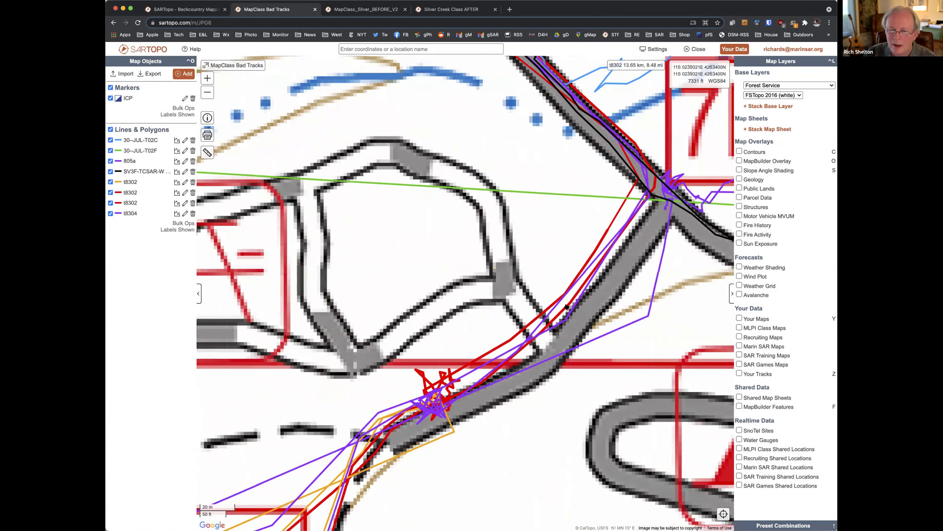
{"action": "left_click", "coordinate": [567, 307]}
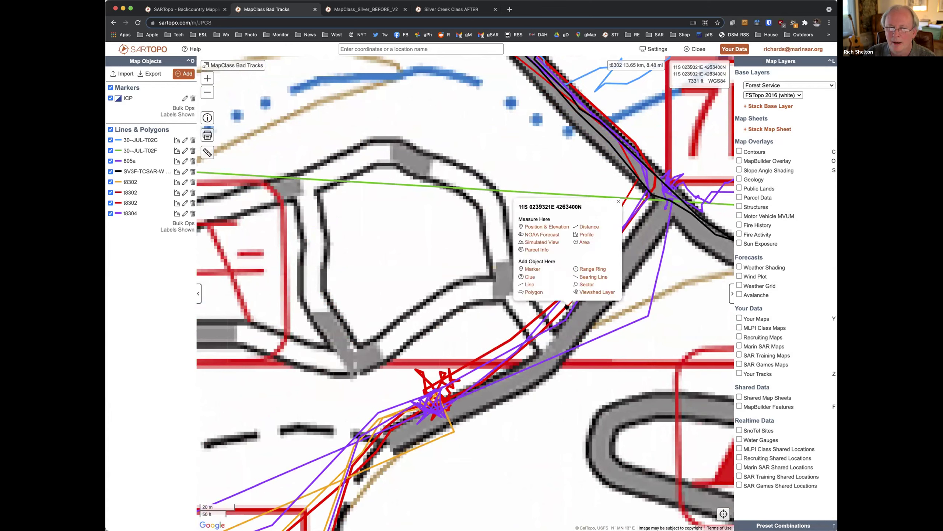
{"action": "left_click", "coordinate": [567, 307]}
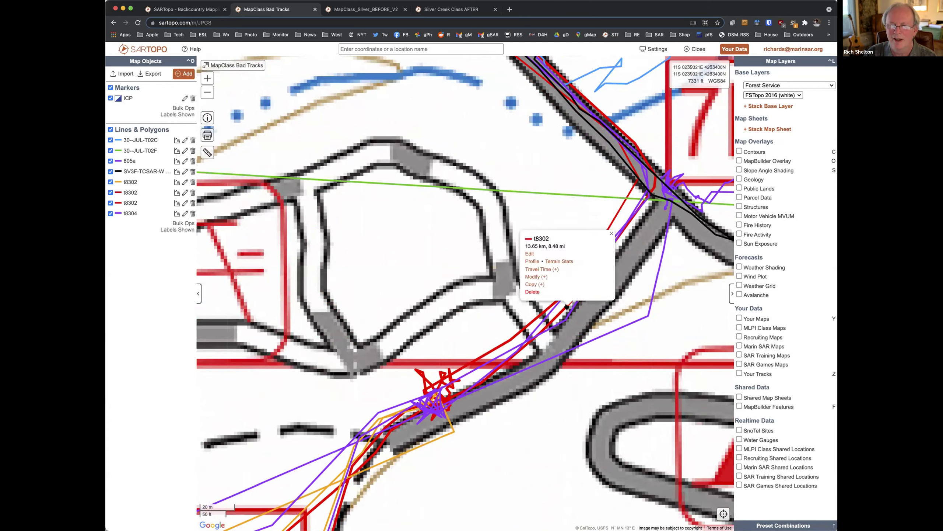
{"action": "left_click", "coordinate": [542, 278]}
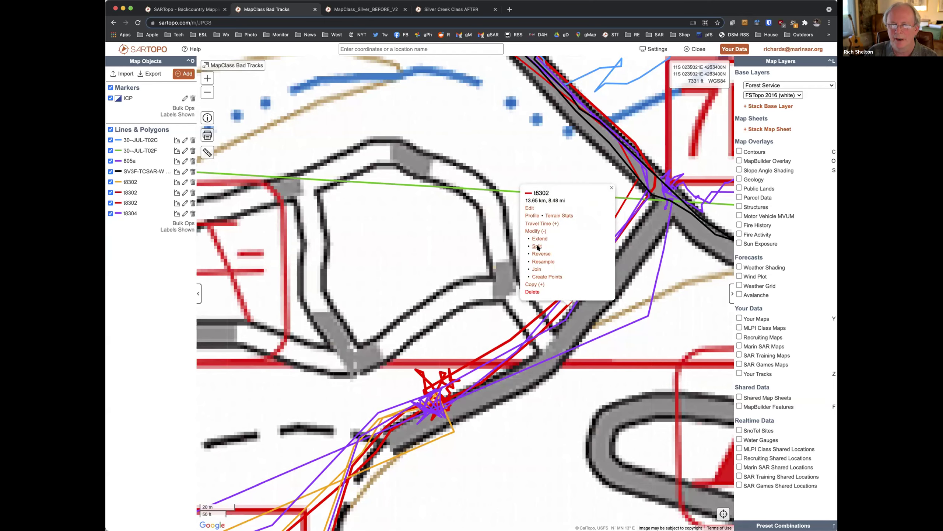
{"action": "left_click", "coordinate": [537, 246]}
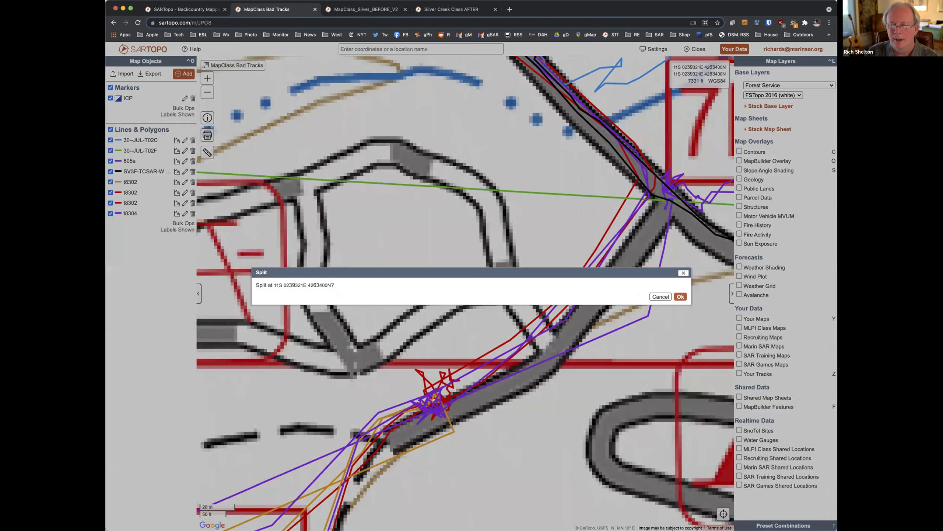
{"action": "left_click", "coordinate": [680, 296]}
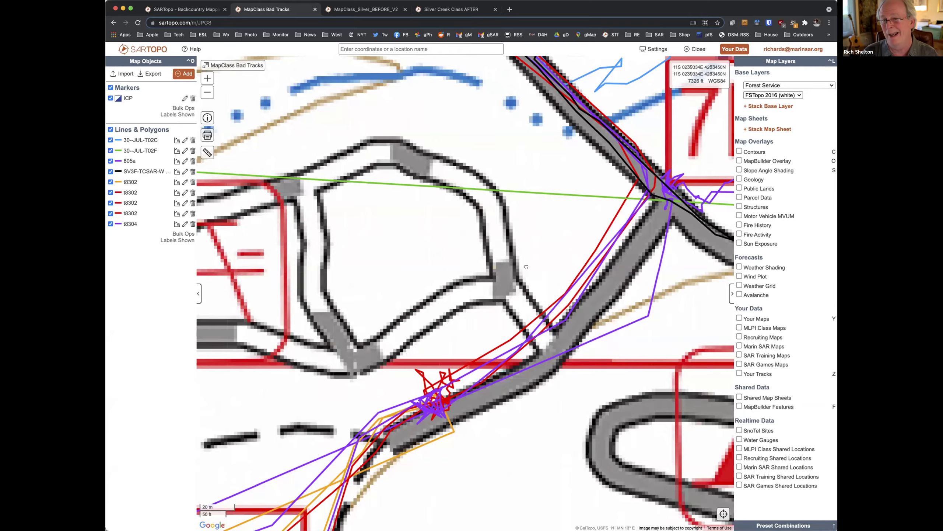
Recolour the first split-off driving section of t8302, on the outer strand southwest of the road junction, yellow.
{"action": "key", "text": "Up"}
{"action": "key", "text": "Right"}
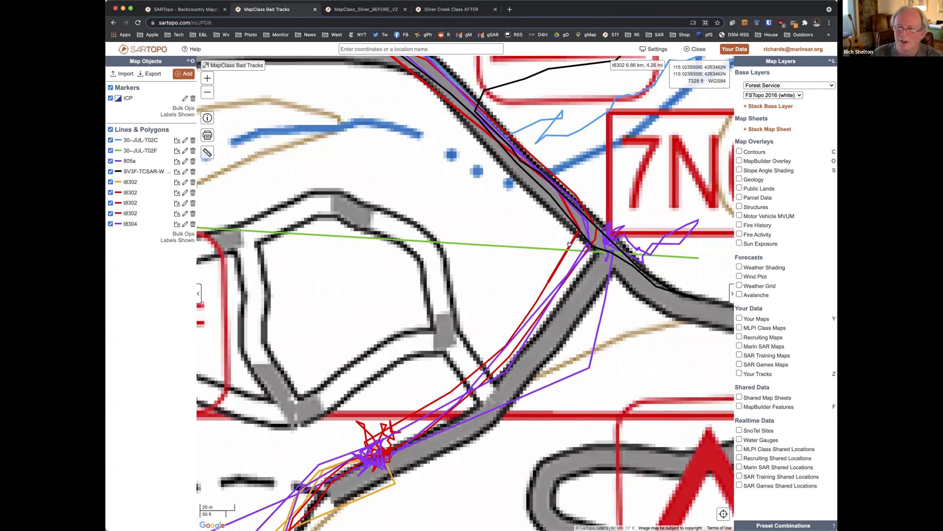
{"action": "left_click", "coordinate": [569, 244]}
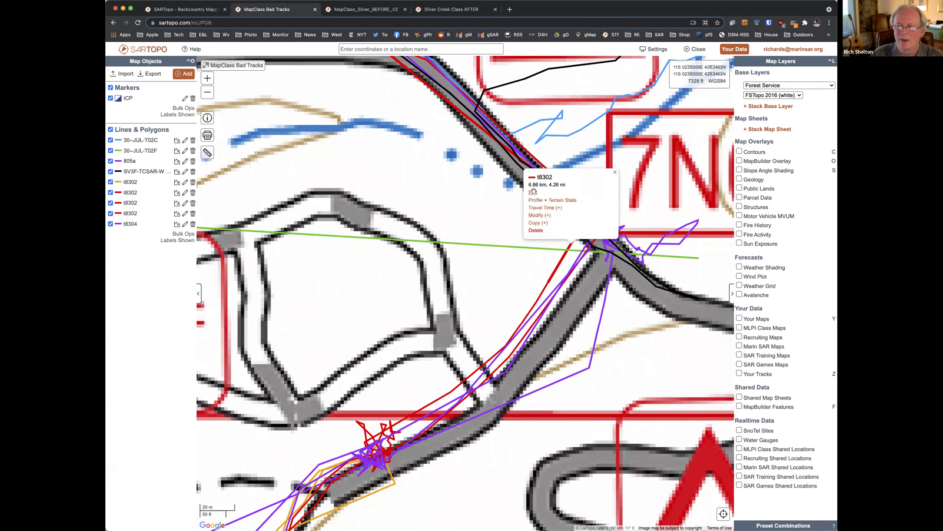
{"action": "left_click", "coordinate": [533, 191]}
{"action": "left_click", "coordinate": [643, 508]}
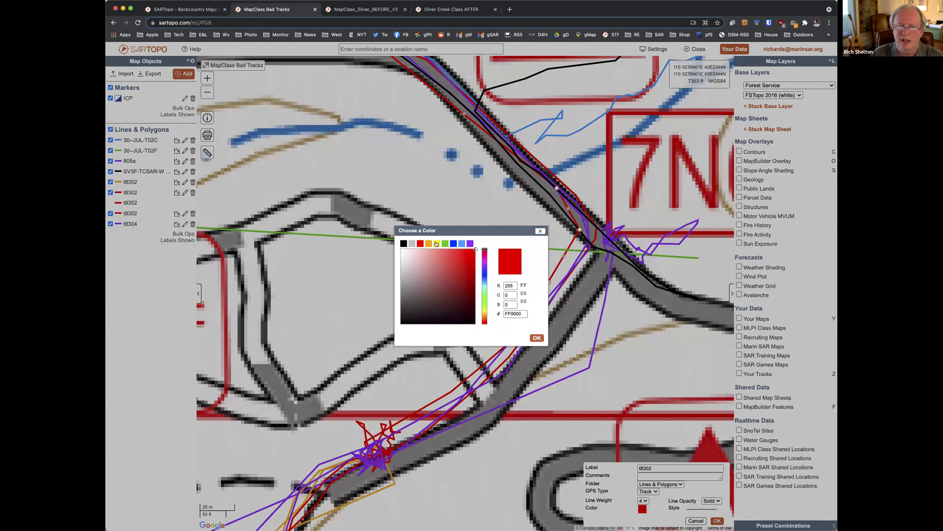
{"action": "left_click", "coordinate": [436, 243]}
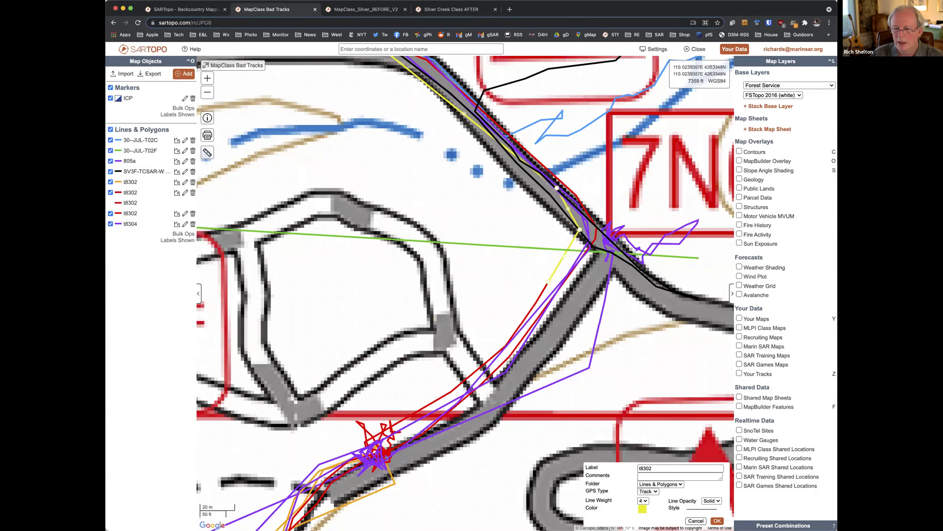
{"action": "left_click", "coordinate": [715, 520]}
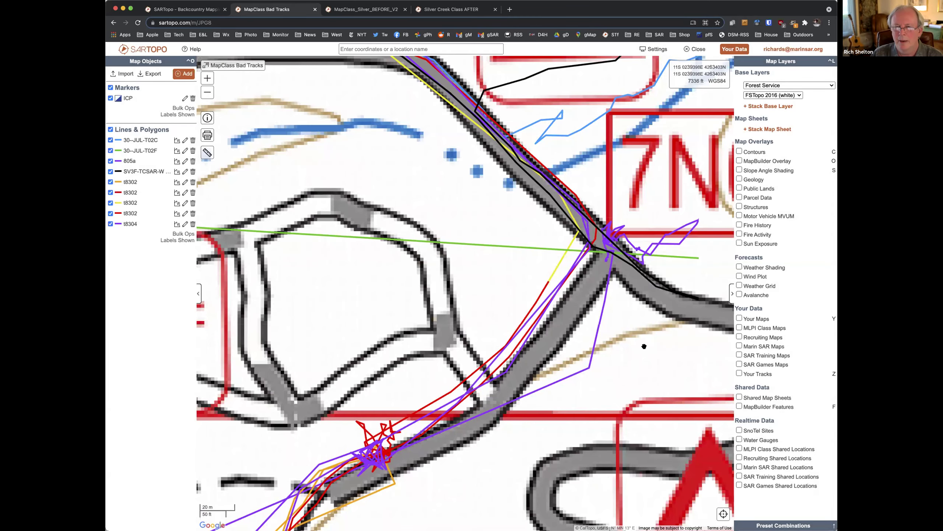
Recolour the second split-off driving section of t8302, the red strand passing through the road junction, yellow.
{"action": "left_click", "coordinate": [594, 237]}
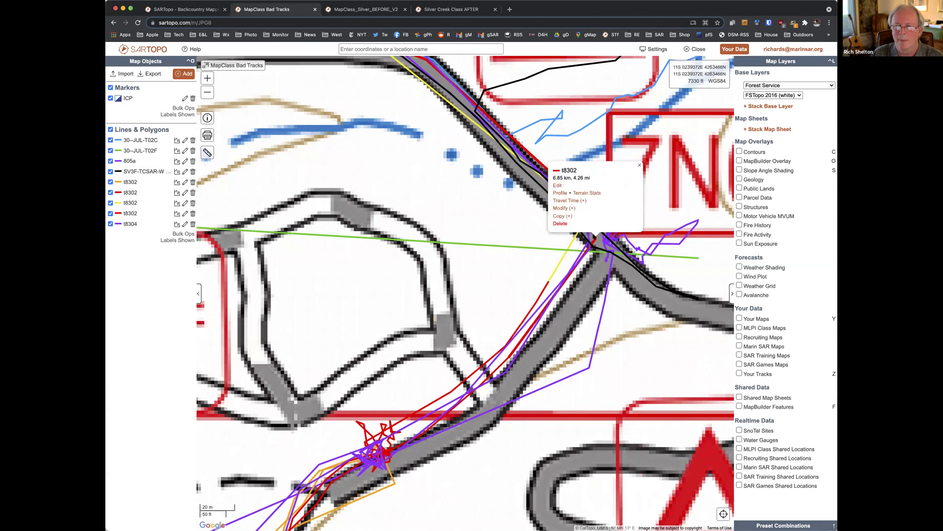
{"action": "left_click", "coordinate": [558, 185]}
{"action": "left_click", "coordinate": [642, 508]}
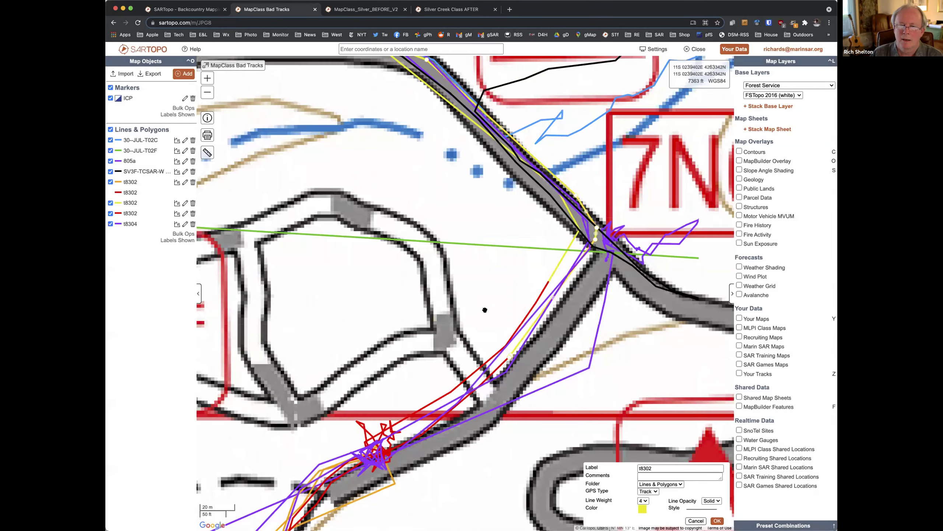
{"action": "left_click", "coordinate": [436, 244]}
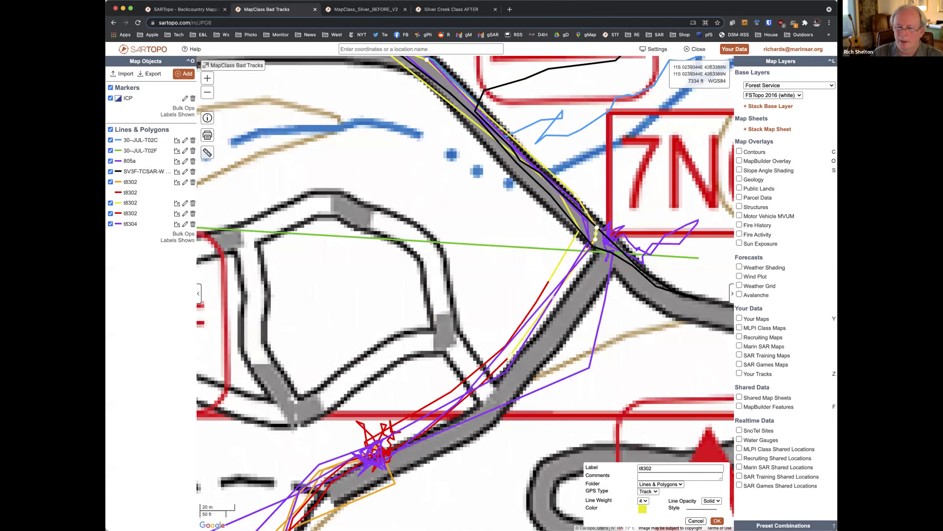
{"action": "left_click", "coordinate": [716, 521]}
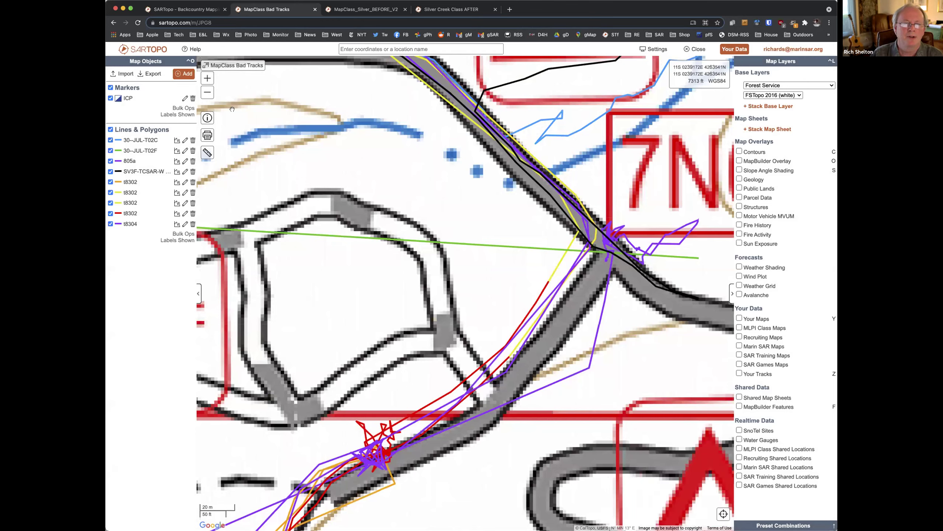
Delete both yellow t8302 driving sections along the road past Lake Alpine, keeping the red search section near Rose Meadow.
{"action": "left_click", "coordinate": [208, 93]}
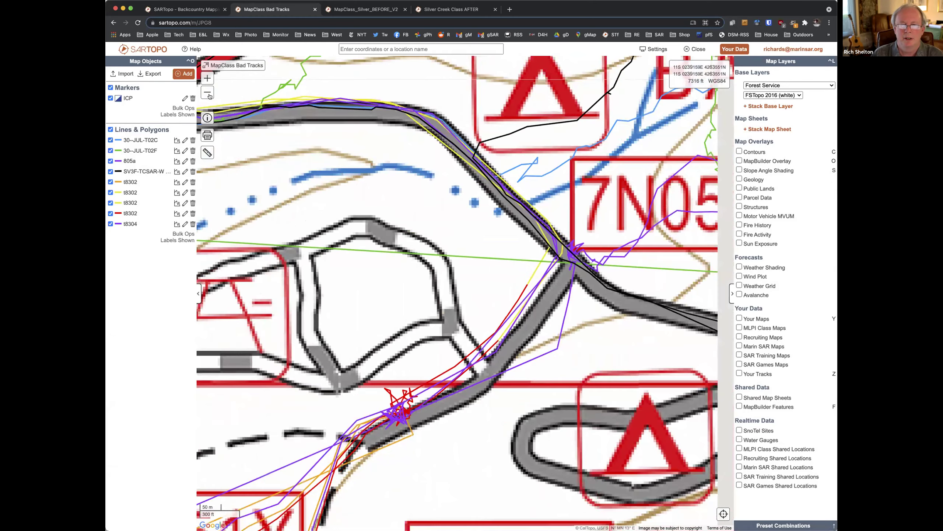
{"action": "left_click", "coordinate": [207, 93]}
{"action": "left_click", "coordinate": [207, 93]}
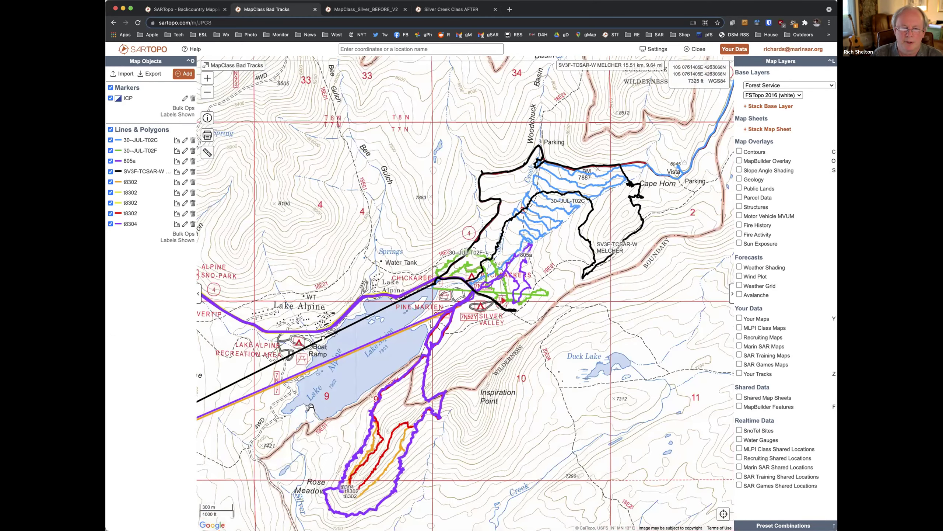
{"action": "left_click_drag", "start_coordinate": [323, 337], "coordinate": [447, 313]}
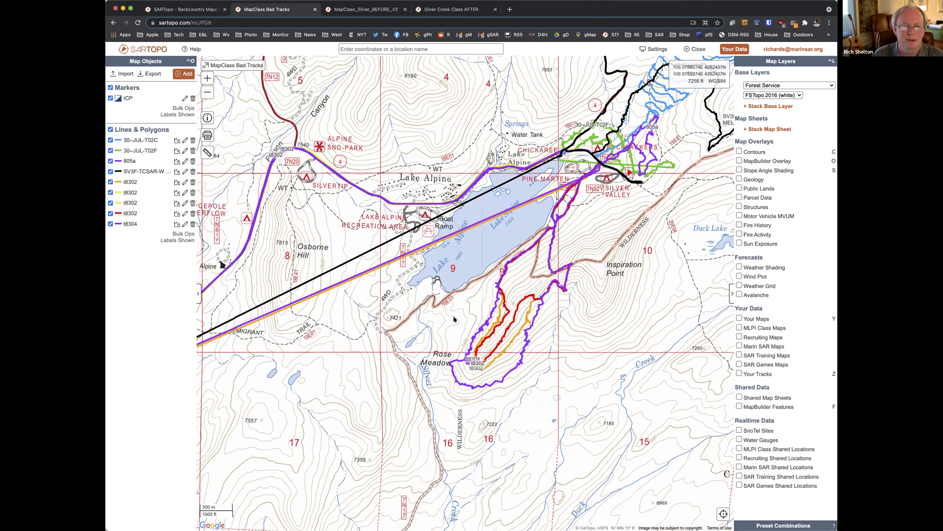
{"action": "left_click", "coordinate": [192, 192]}
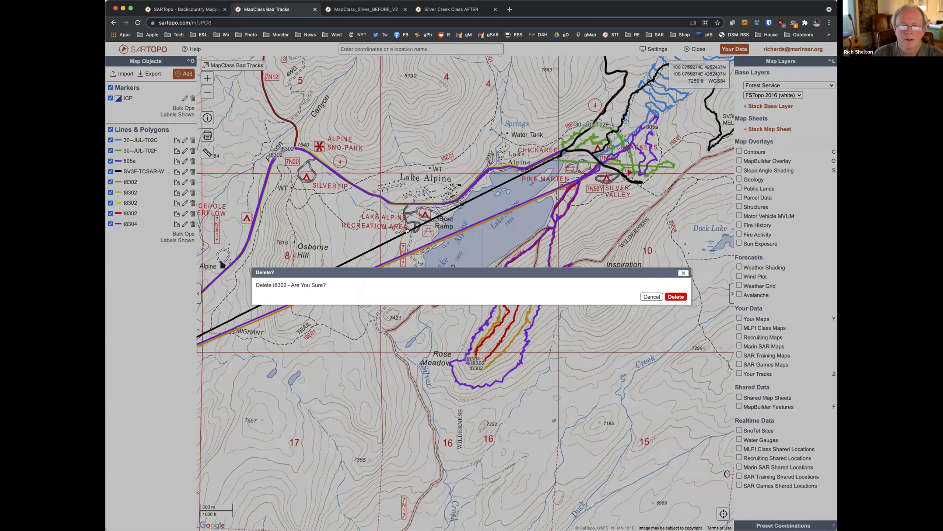
{"action": "left_click", "coordinate": [669, 297]}
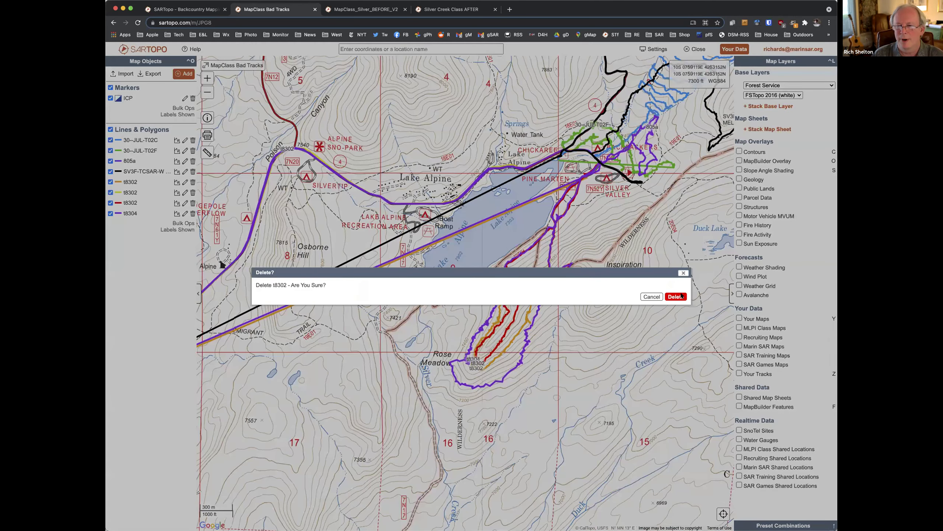
{"action": "left_click", "coordinate": [681, 296]}
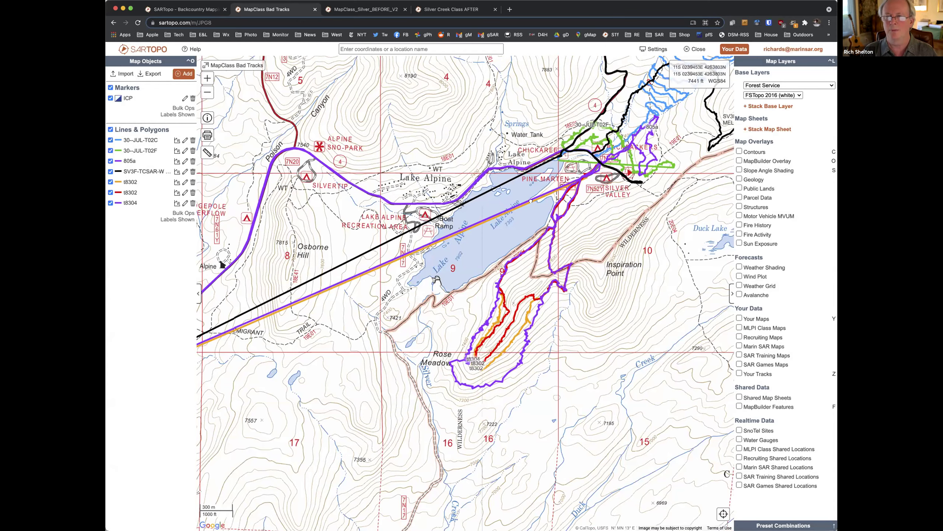
{"action": "key", "text": "Up"}
{"action": "key", "text": "Right"}
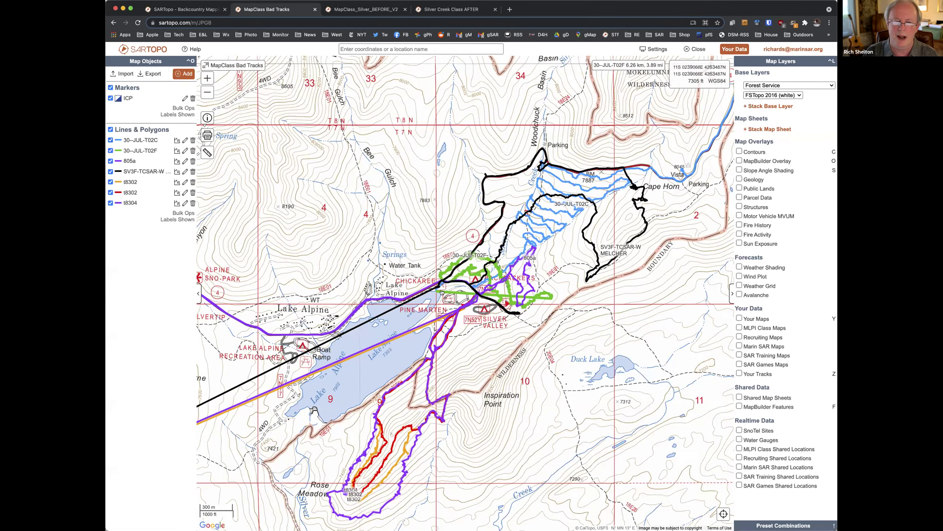
Split the black SV3F-TCSAR-W track near Chickaree, where the straight line across Lake Alpine begins, at 11S 0238962E 4263513N.
{"action": "scroll", "coordinate": [442, 292], "scroll_direction": "up", "scroll_amount": 3}
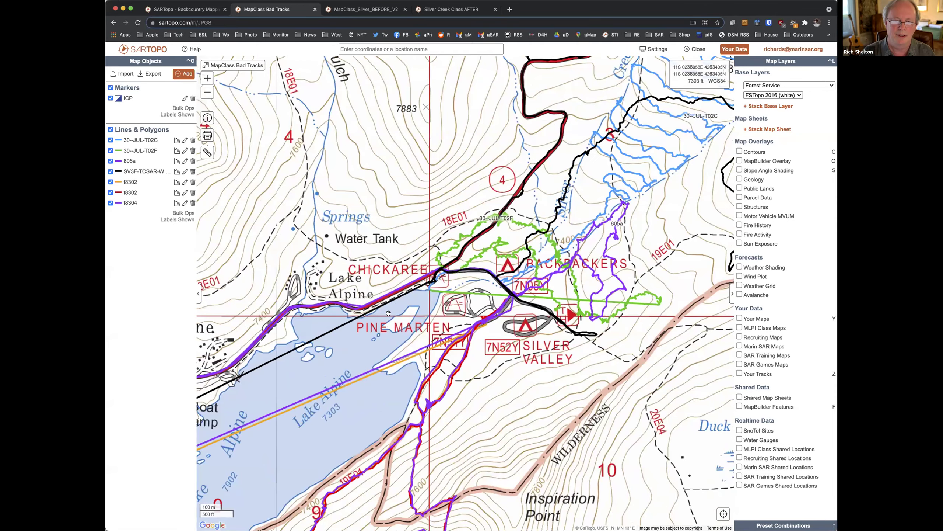
{"action": "left_click_drag", "start_coordinate": [390, 381], "coordinate": [620, 143]}
{"action": "left_click_drag", "start_coordinate": [253, 471], "coordinate": [386, 452]}
{"action": "left_click_drag", "start_coordinate": [591, 296], "coordinate": [454, 372]}
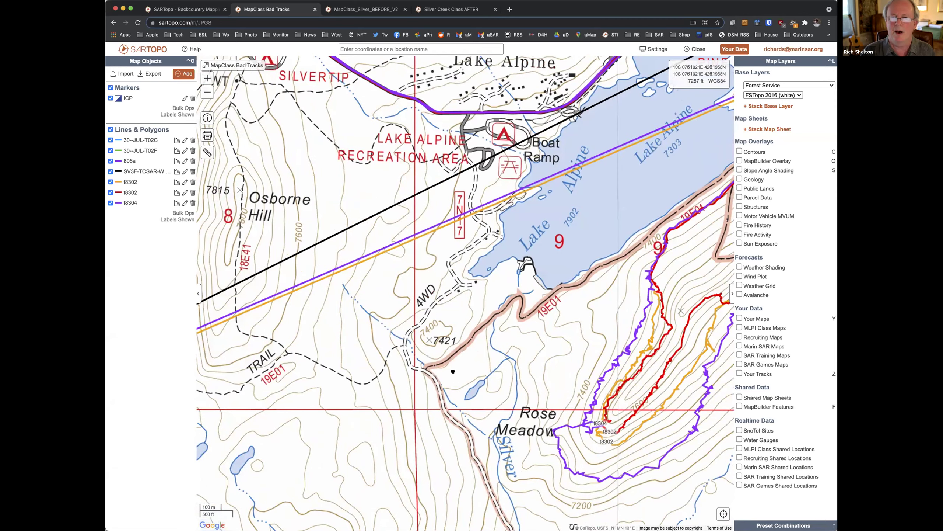
{"action": "left_click_drag", "start_coordinate": [576, 208], "coordinate": [370, 361]}
{"action": "left_click_drag", "start_coordinate": [431, 233], "coordinate": [337, 356]}
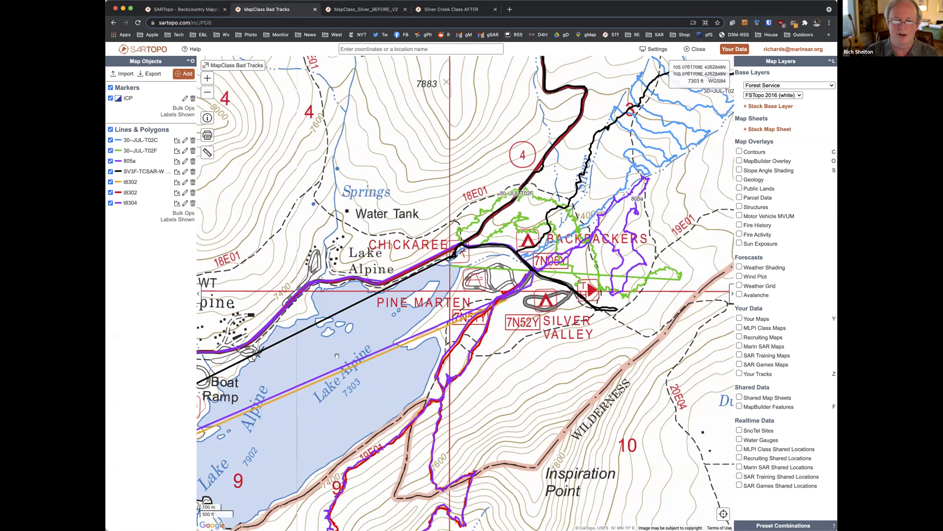
{"action": "left_click_drag", "start_coordinate": [439, 278], "coordinate": [533, 302]}
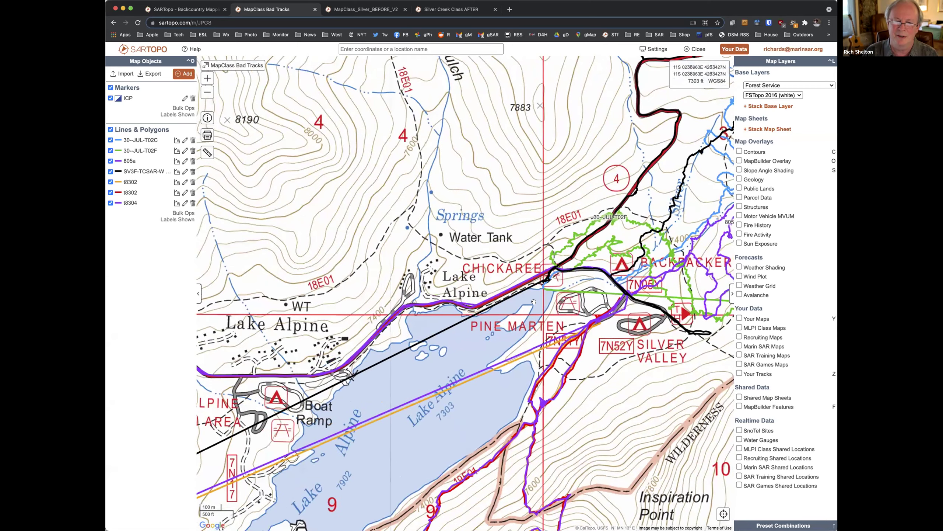
{"action": "scroll", "coordinate": [533, 302], "scroll_direction": "up", "scroll_amount": 3}
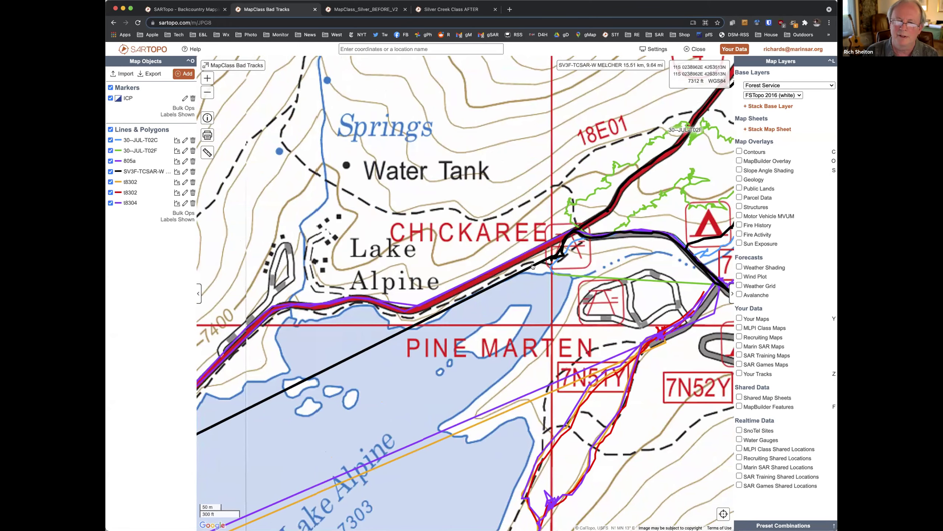
{"action": "left_click", "coordinate": [533, 266]}
{"action": "left_click", "coordinate": [503, 237]}
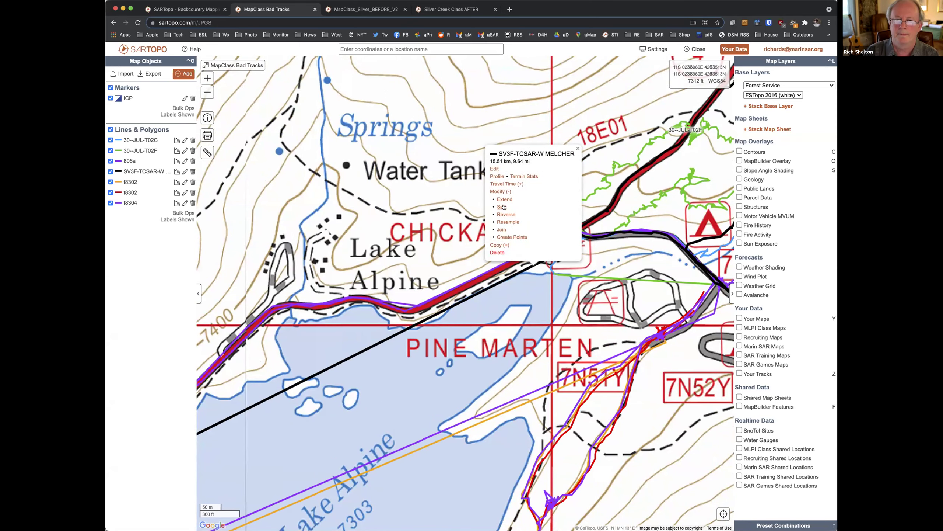
{"action": "left_click", "coordinate": [502, 207]}
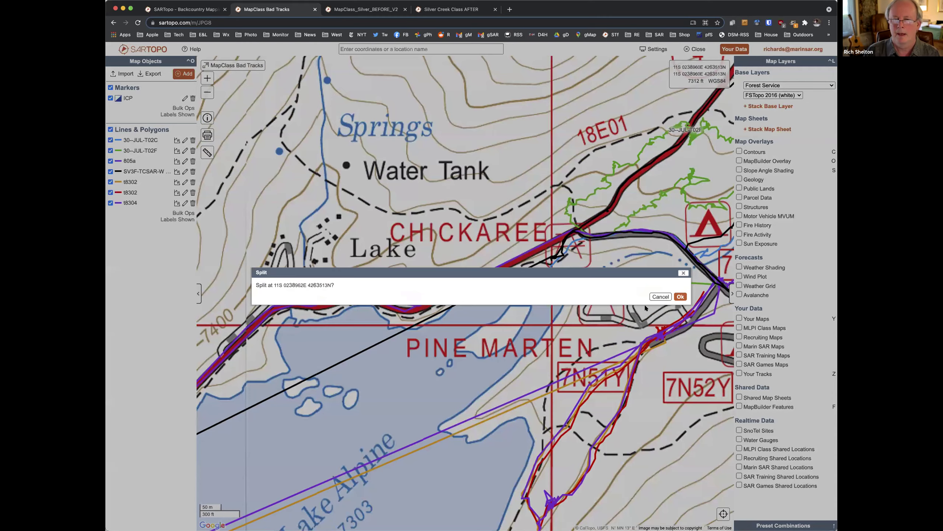
{"action": "left_click", "coordinate": [680, 297]}
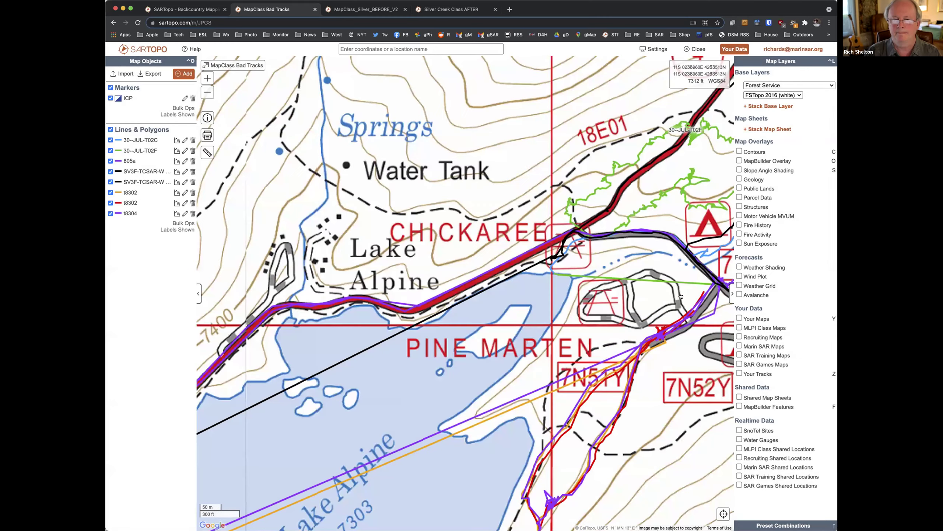
Recolour the split-off straight section of the SV3F-TCSAR-W track across Lake Alpine yellow.
{"action": "left_click", "coordinate": [396, 334]}
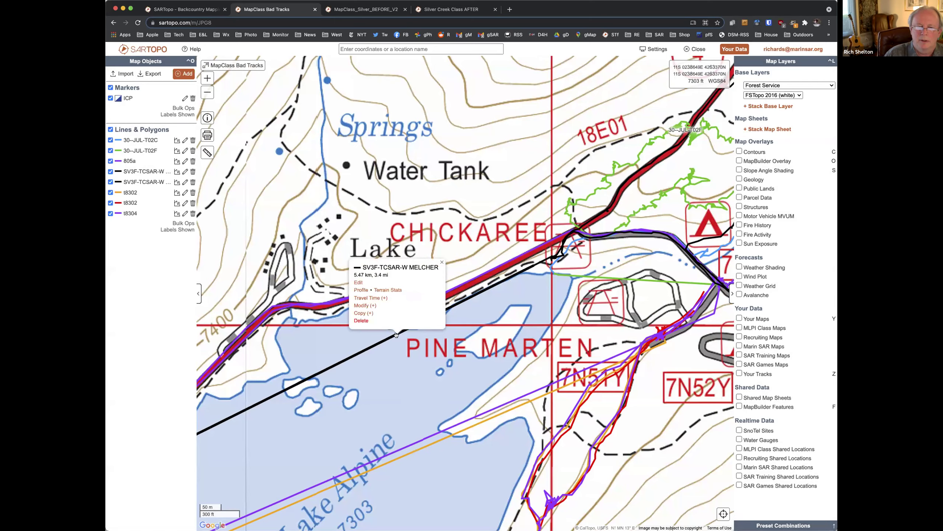
{"action": "left_click", "coordinate": [358, 283]}
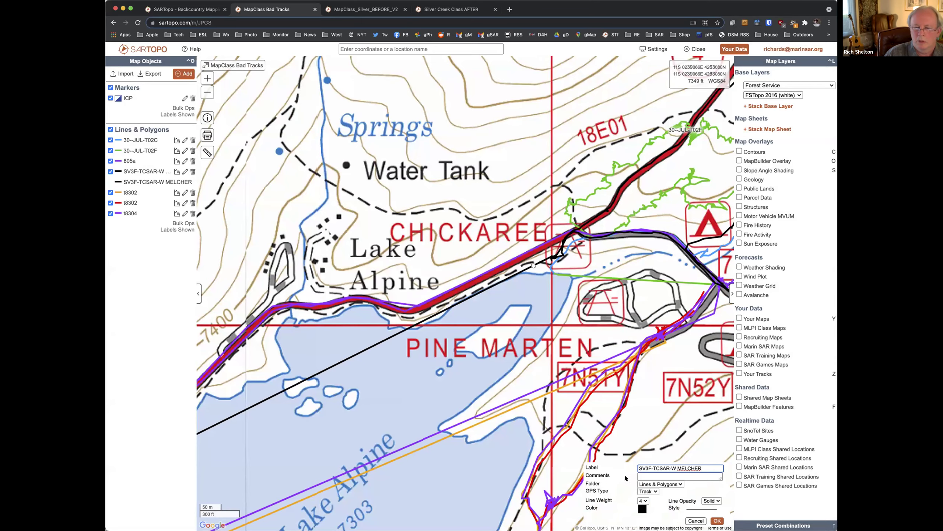
{"action": "left_click", "coordinate": [642, 509]}
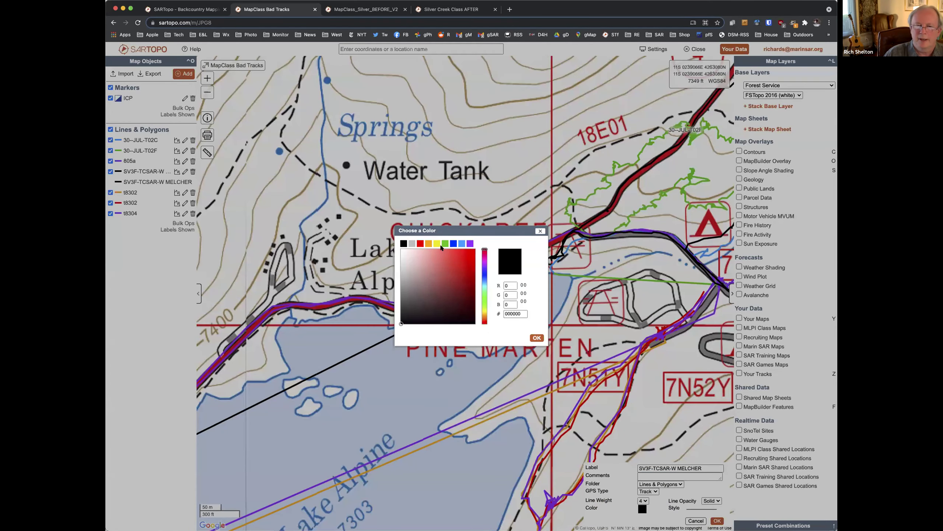
{"action": "left_click", "coordinate": [437, 243]}
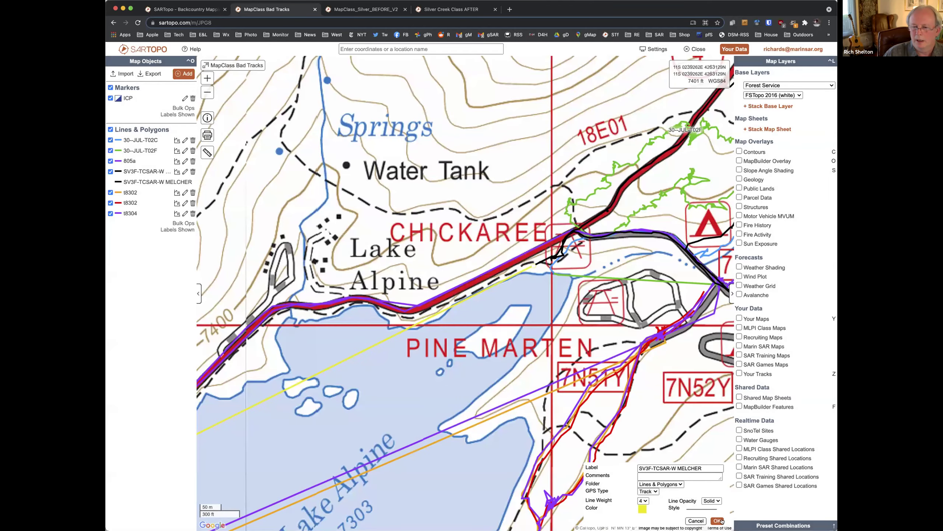
{"action": "left_click", "coordinate": [718, 521]}
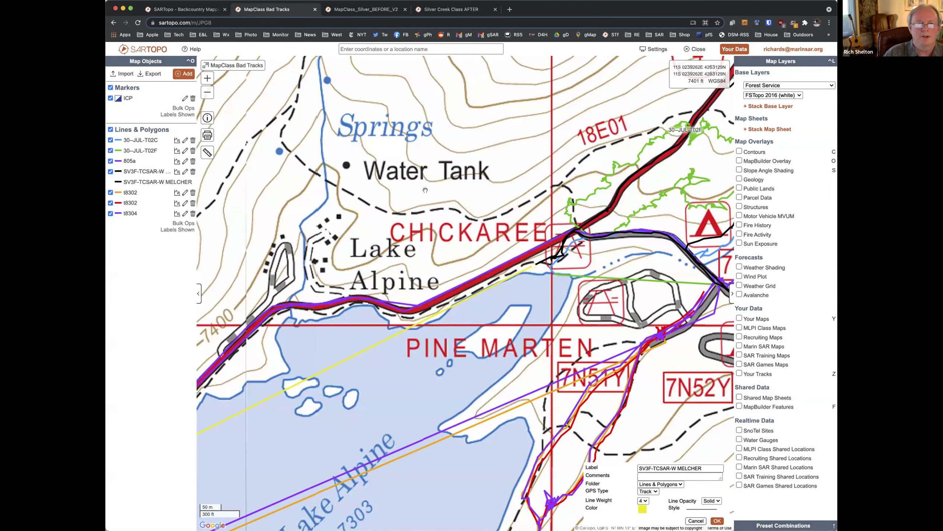
Delete the yellow SV3F-TCSAR-W section running from Lake Alpine to the ICP, keeping the black search section.
{"action": "left_click", "coordinate": [212, 95]}
{"action": "left_click", "coordinate": [212, 95]}
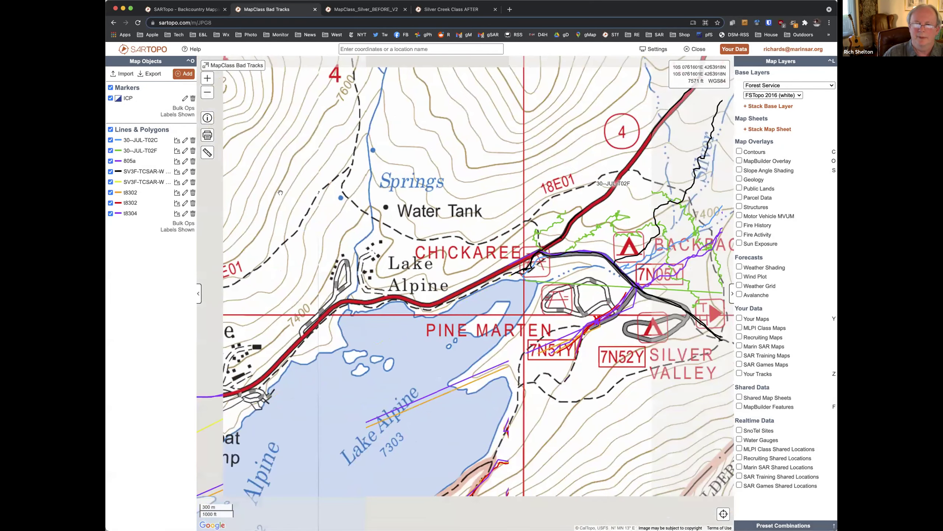
{"action": "left_click", "coordinate": [212, 95]}
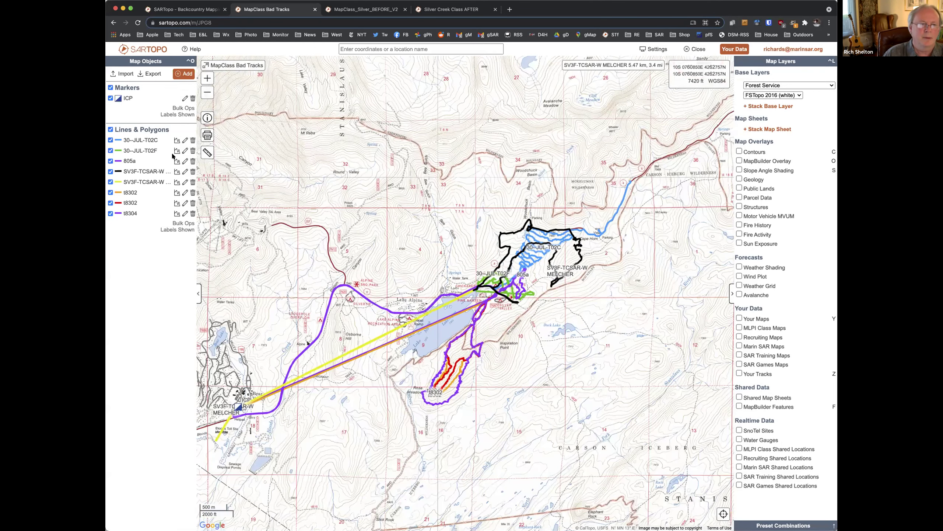
{"action": "left_click", "coordinate": [192, 181]}
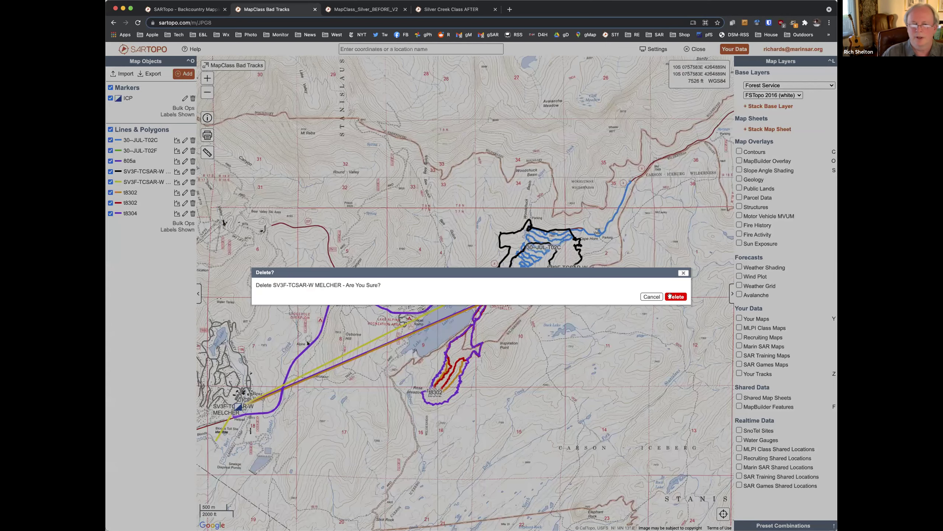
{"action": "left_click", "coordinate": [670, 296]}
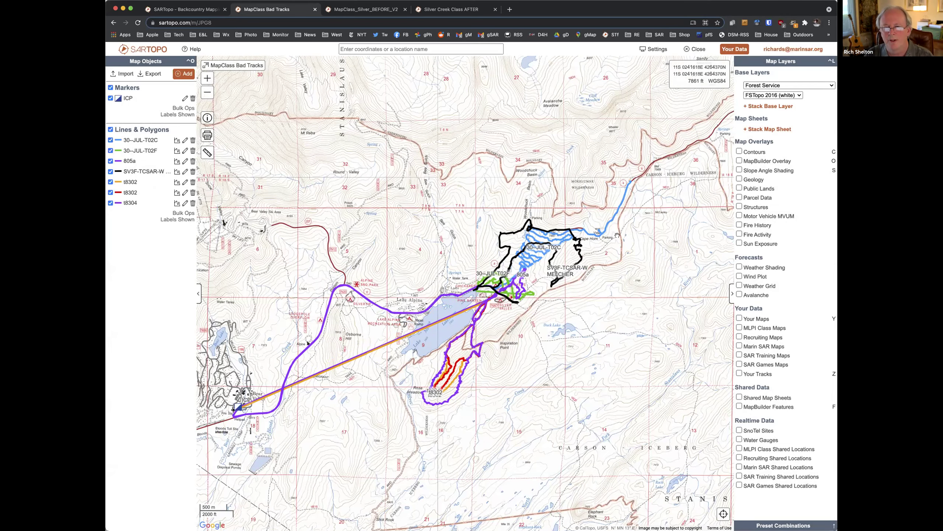
Split the blue 30--JUL-T02C track on the road just northeast of the Cape Horn Vista, at 11S 0241330E 4264465N.
{"action": "scroll", "coordinate": [617, 235], "scroll_direction": "up", "scroll_amount": 5}
{"action": "scroll", "coordinate": [515, 266], "scroll_direction": "up", "scroll_amount": 3}
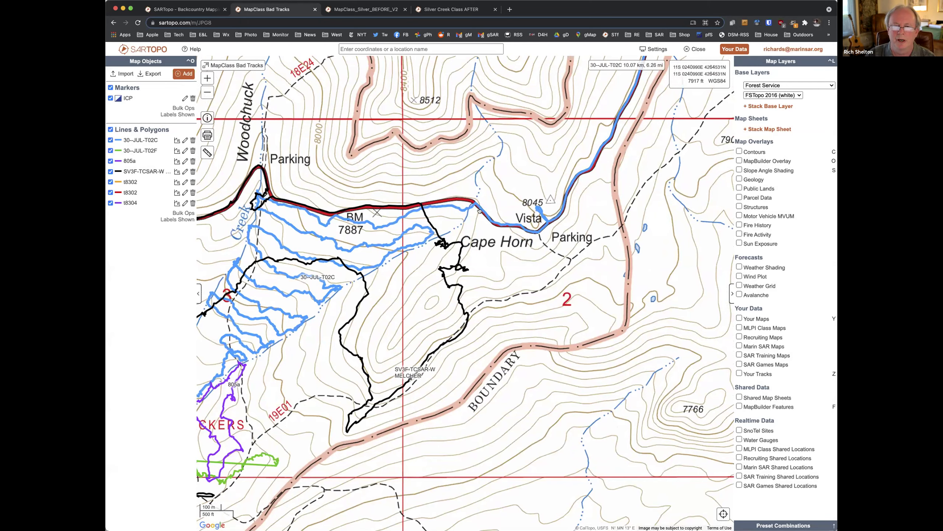
{"action": "scroll", "coordinate": [479, 214], "scroll_direction": "up", "scroll_amount": 1}
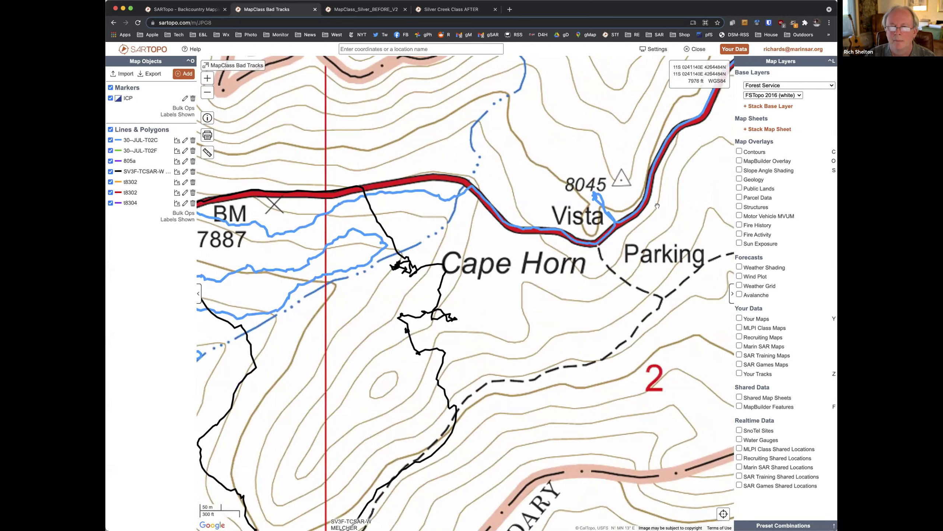
{"action": "left_click_drag", "start_coordinate": [481, 209], "coordinate": [490, 323]}
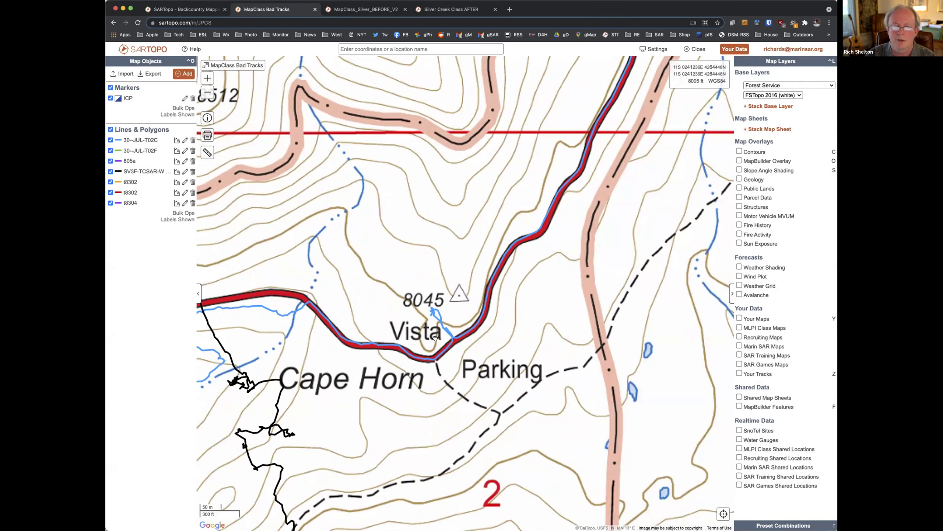
{"action": "left_click", "coordinate": [463, 331]}
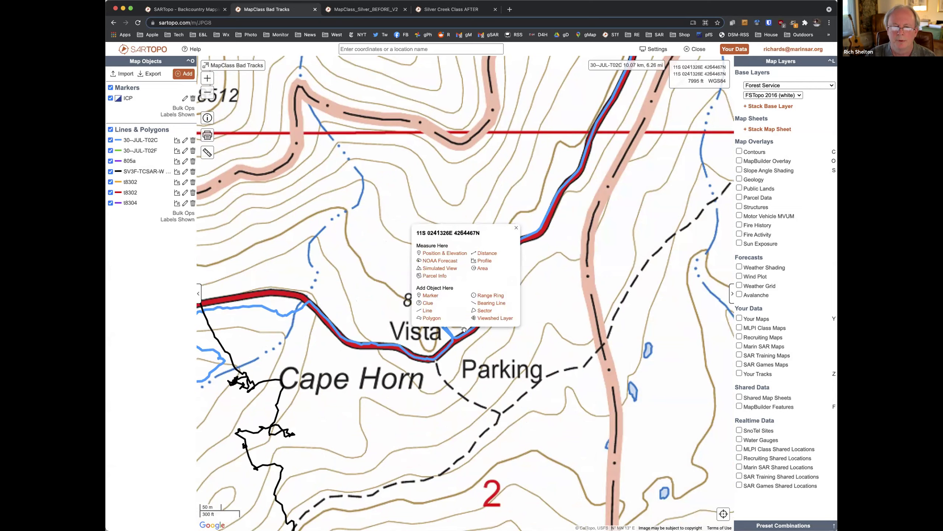
{"action": "left_click", "coordinate": [464, 329]}
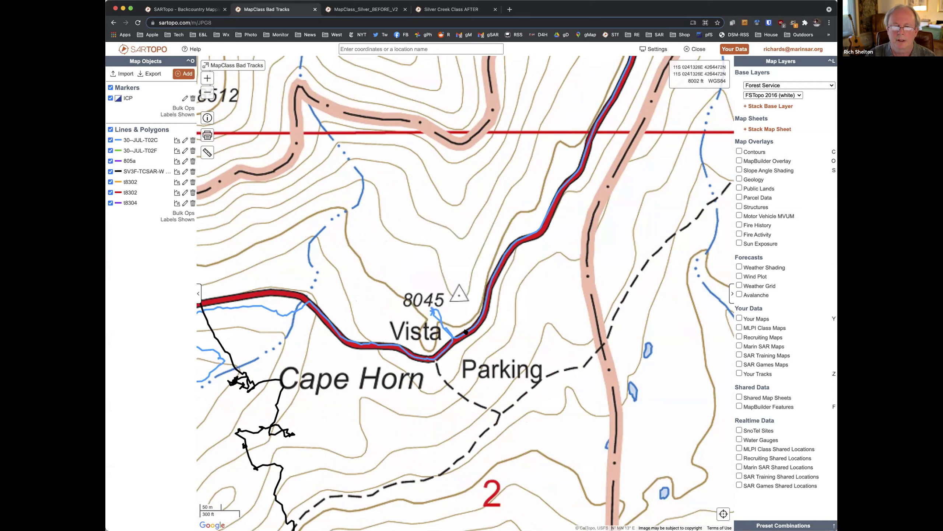
{"action": "left_click", "coordinate": [465, 330]}
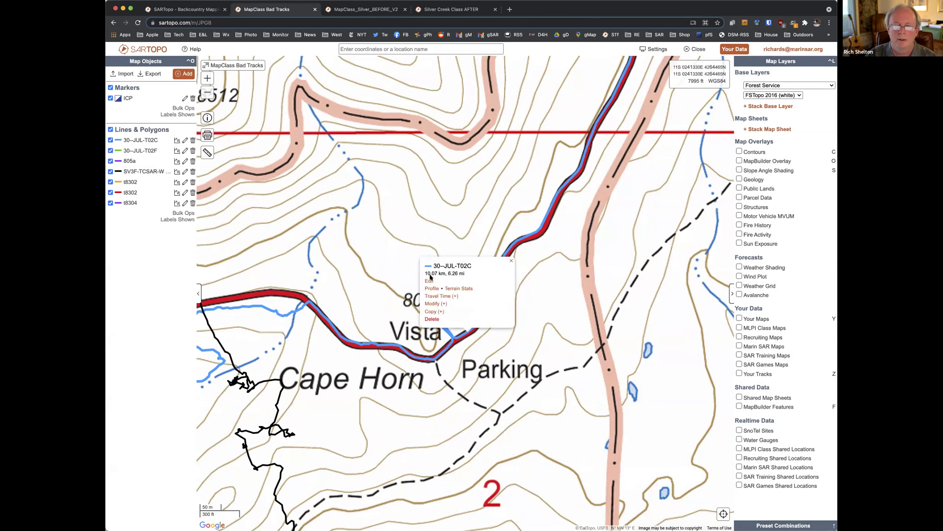
{"action": "left_click", "coordinate": [437, 303]}
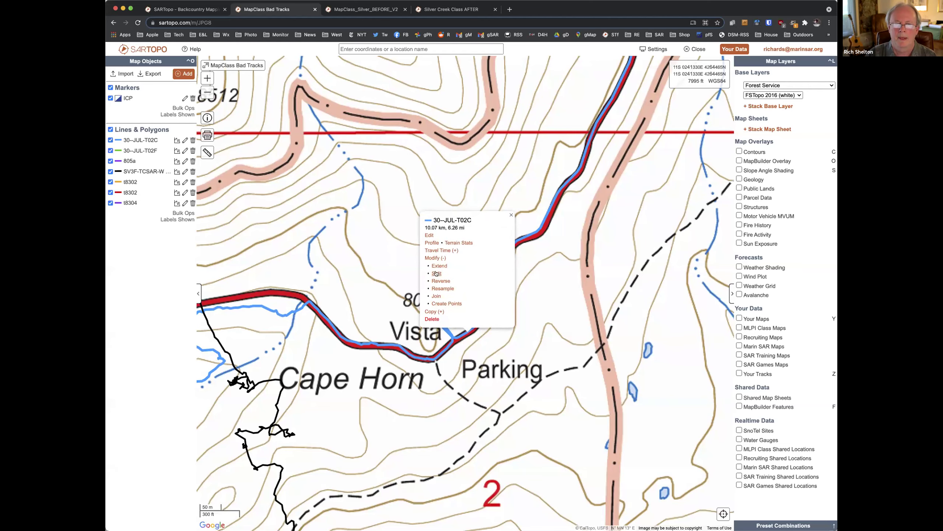
{"action": "left_click", "coordinate": [437, 274]}
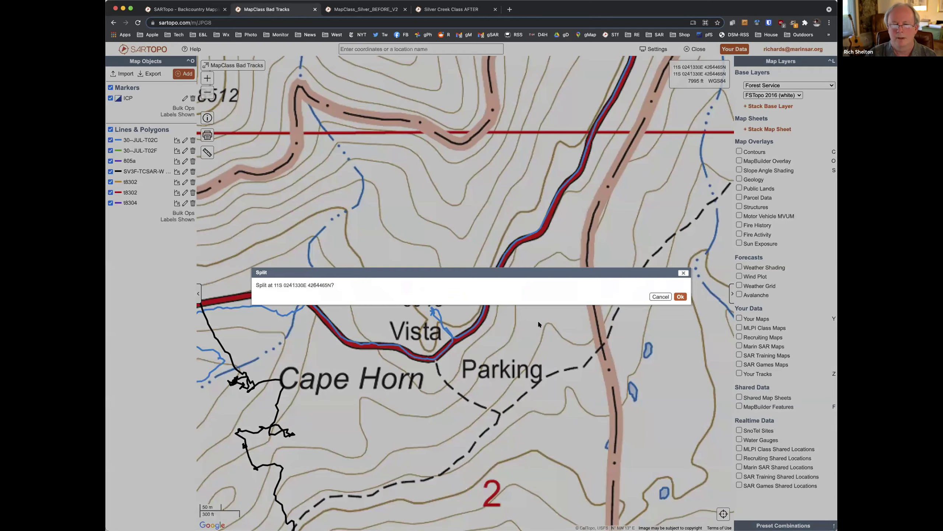
{"action": "left_click", "coordinate": [680, 296]}
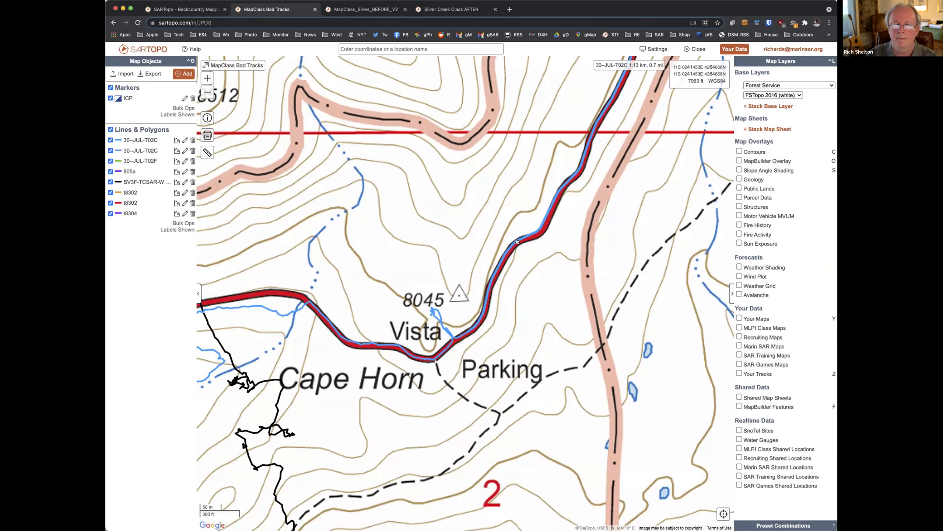
Delete the split-off 30--JUL-T02C driving section that follows the road northeast from the Cape Horn Vista.
{"action": "left_click", "coordinate": [517, 240]}
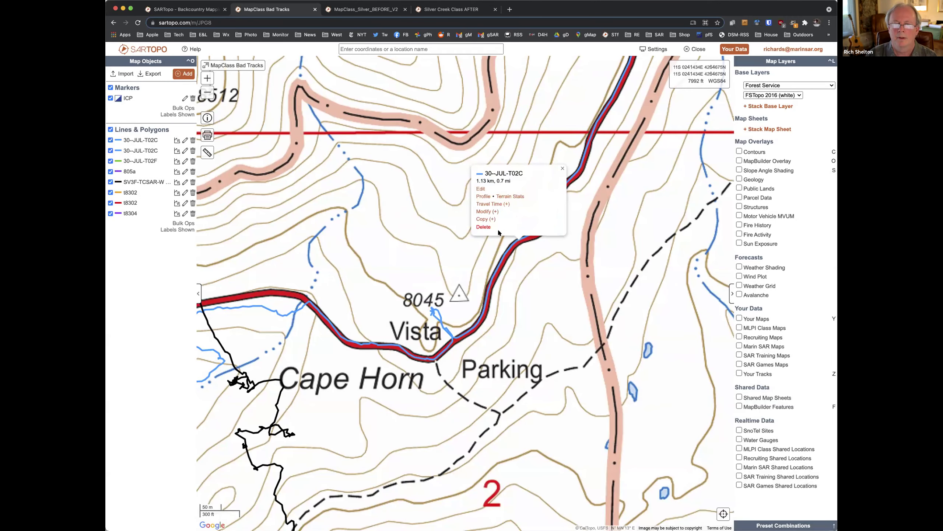
{"action": "left_click", "coordinate": [484, 227]}
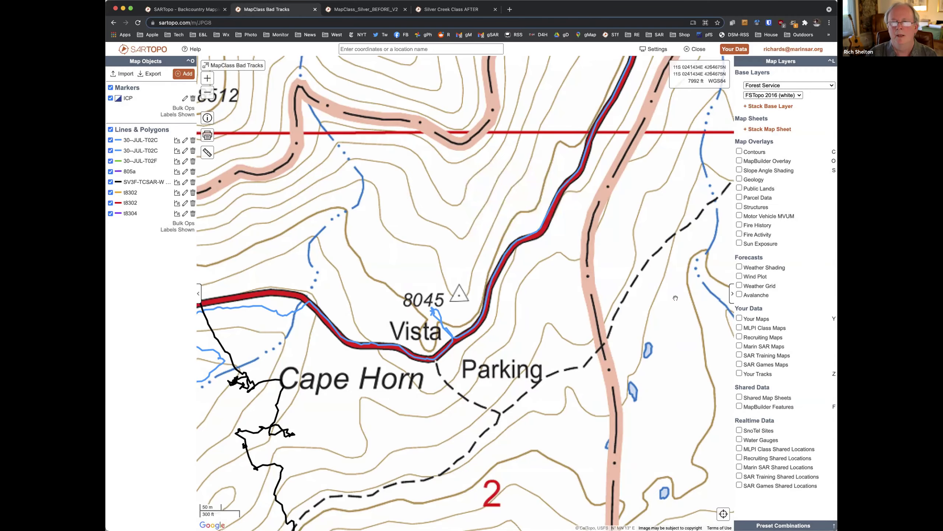
{"action": "left_click", "coordinate": [675, 297]}
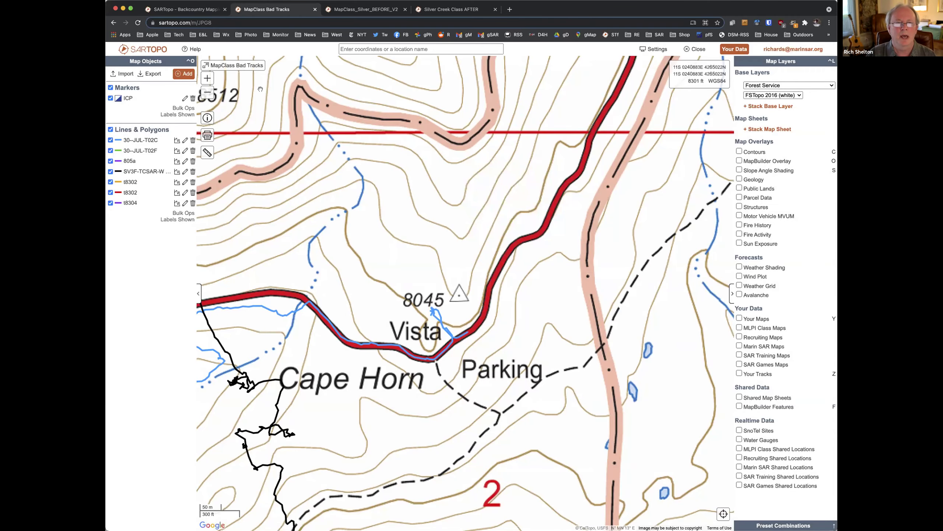
Examine the remaining tracks between the ICP at Bear Valley, Lake Alpine and Rose Meadow for sections still needing cleanup.
{"action": "left_click", "coordinate": [210, 94]}
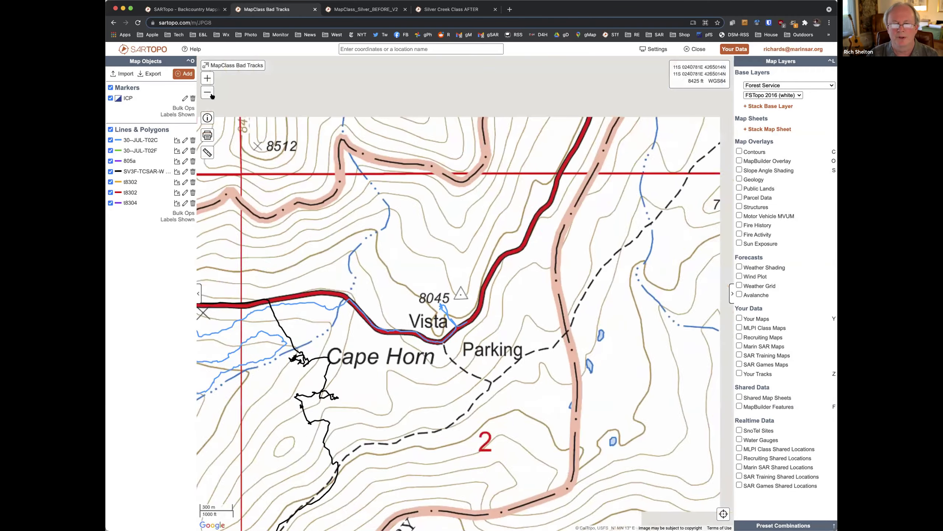
{"action": "left_click", "coordinate": [210, 93]}
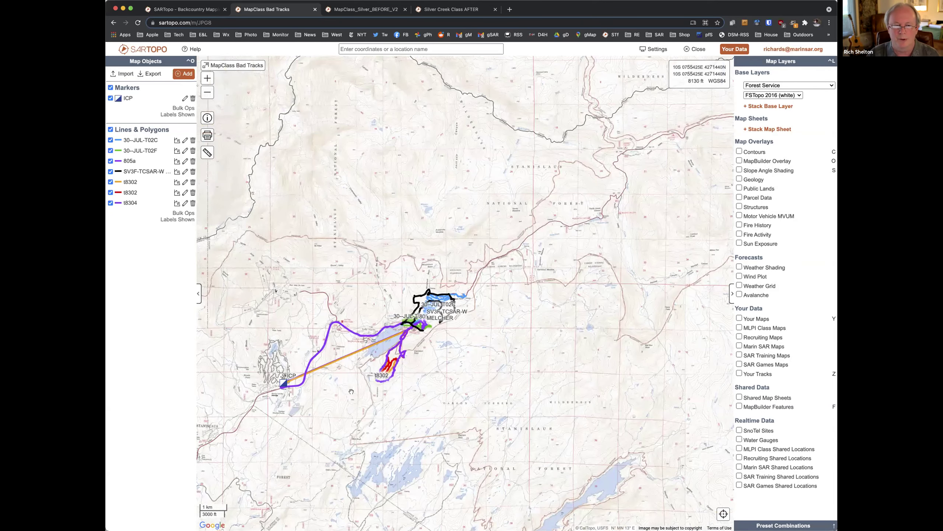
{"action": "left_click_drag", "start_coordinate": [356, 392], "coordinate": [534, 350]}
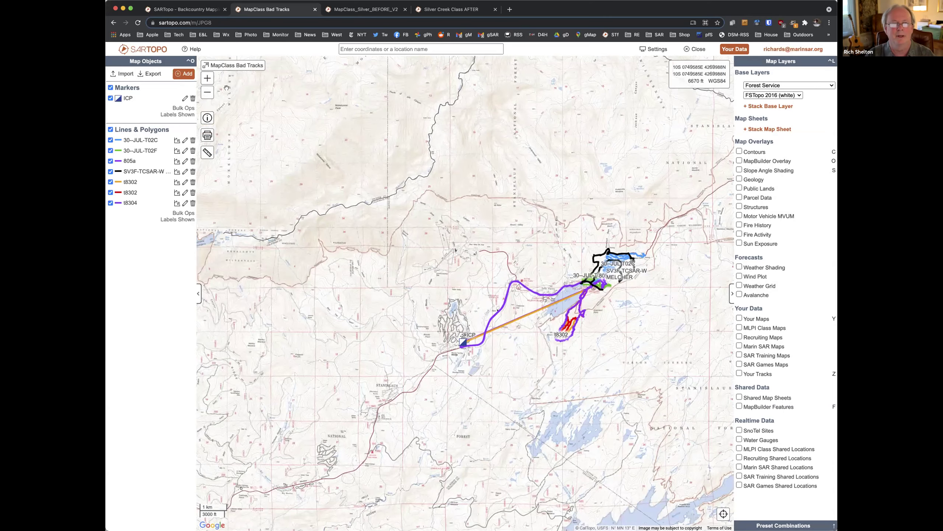
{"action": "left_click", "coordinate": [208, 78]}
{"action": "left_click", "coordinate": [208, 78]}
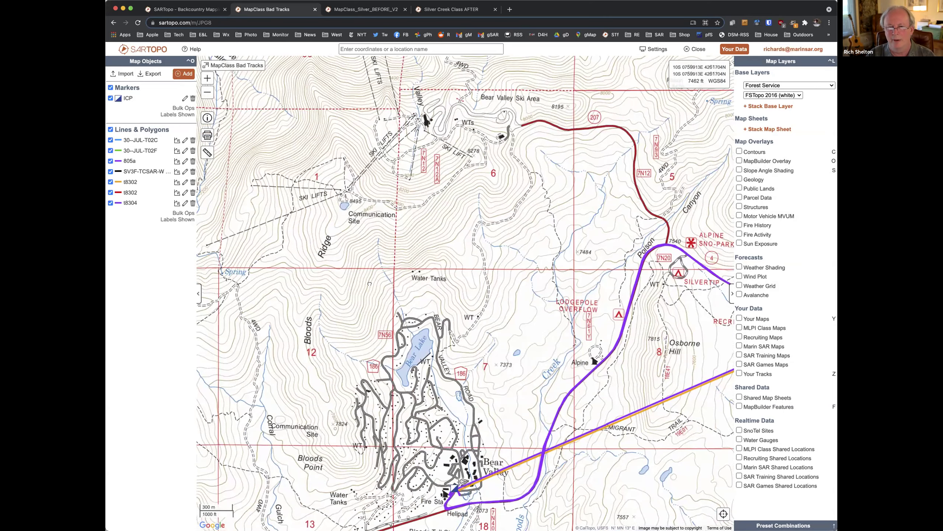
{"action": "left_click_drag", "start_coordinate": [654, 443], "coordinate": [370, 284]}
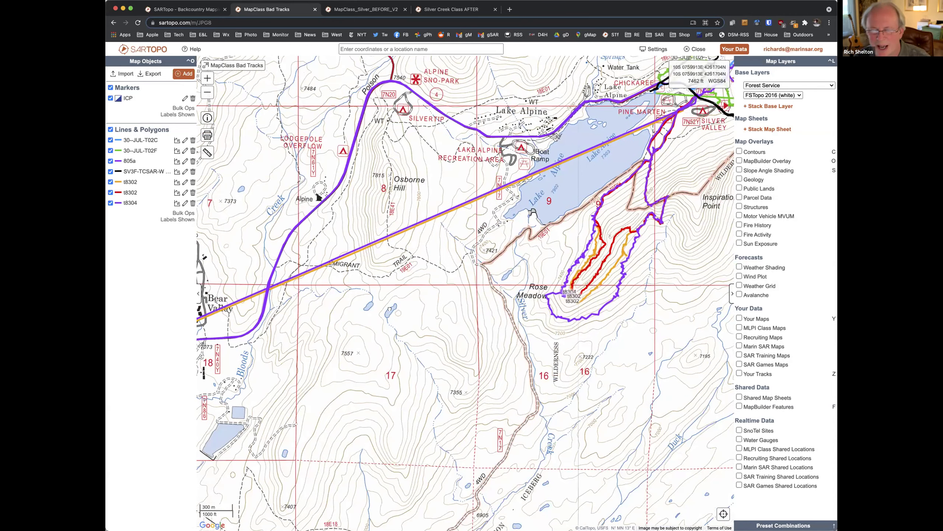
{"action": "left_click_drag", "start_coordinate": [379, 325], "coordinate": [335, 353]}
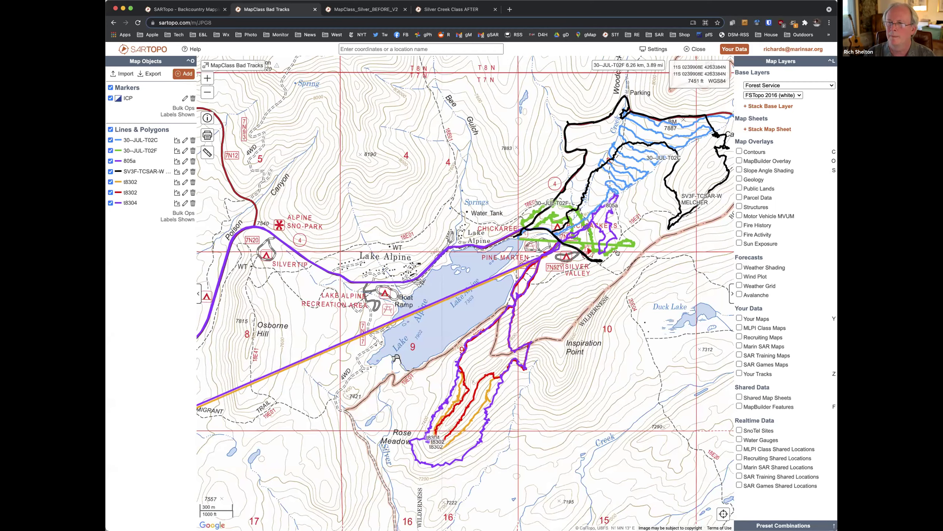
Switch to PowerPoint and present the slide comparing the search tracks before and after cleanup.
{"action": "left_click_drag", "start_coordinate": [538, 354], "coordinate": [298, 470]}
{"action": "left_click_drag", "start_coordinate": [391, 142], "coordinate": [475, 68]}
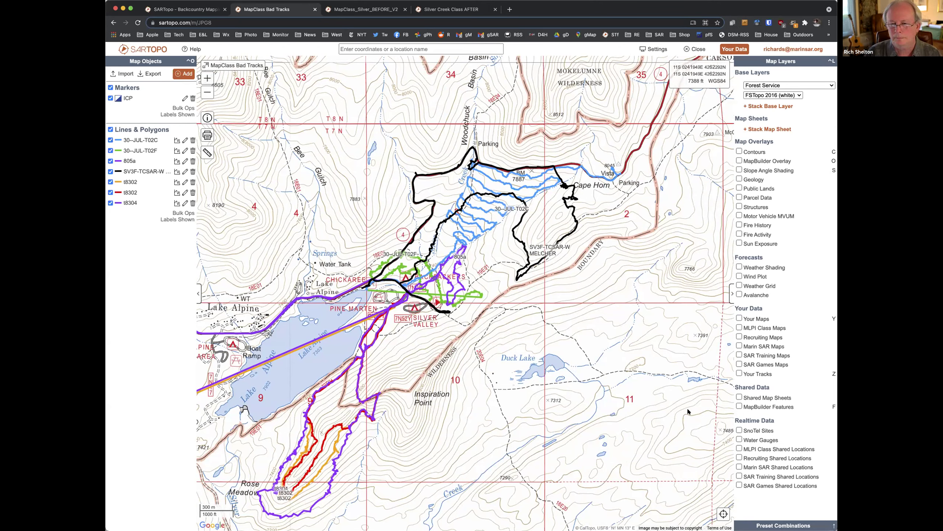
{"action": "key", "text": "super+Tab"}
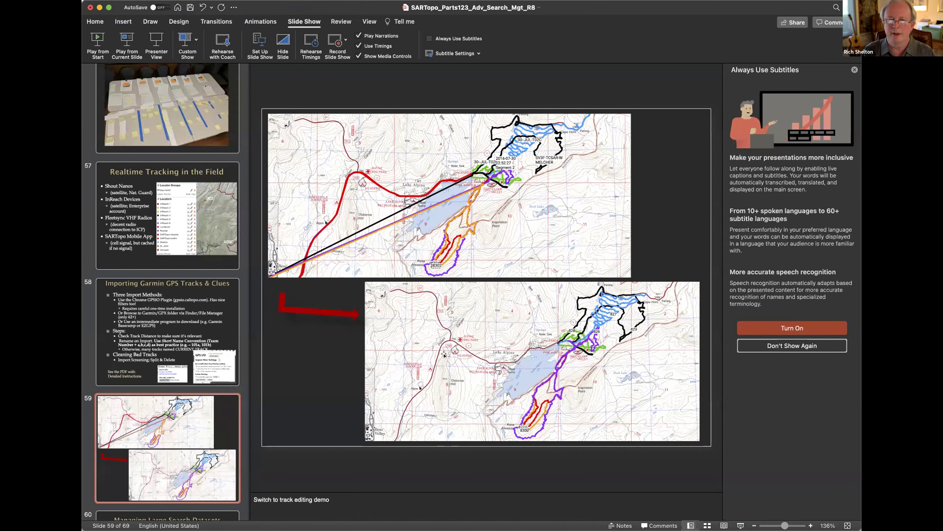
{"action": "left_click", "coordinate": [741, 525]}
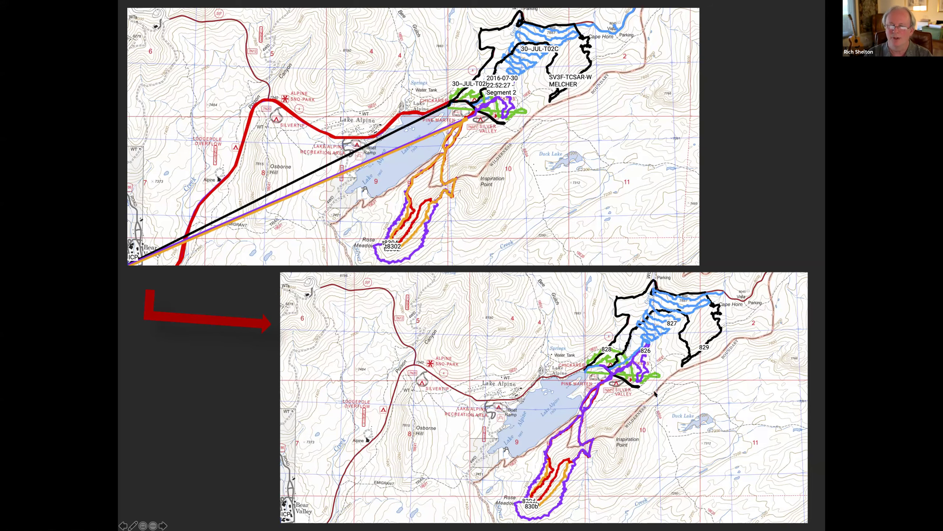
{"action": "key", "text": "Right"}
{"action": "key", "text": "Left"}
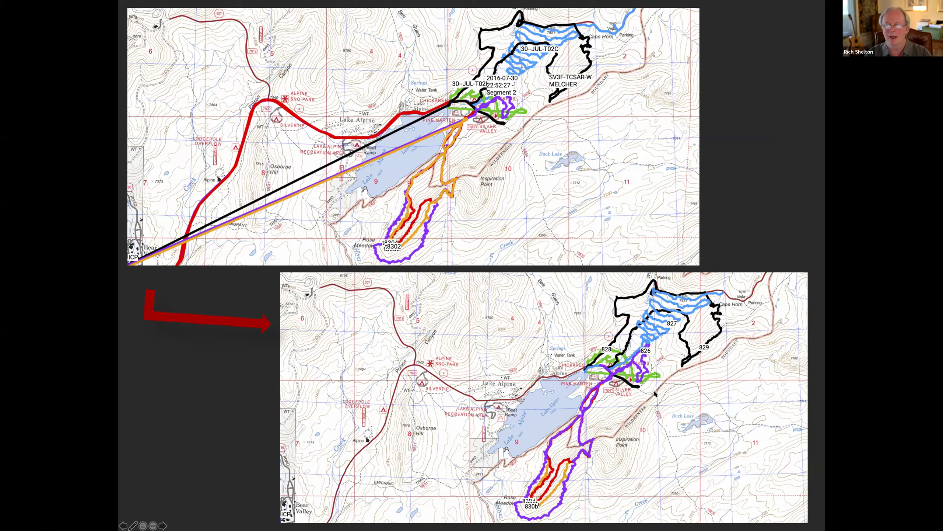
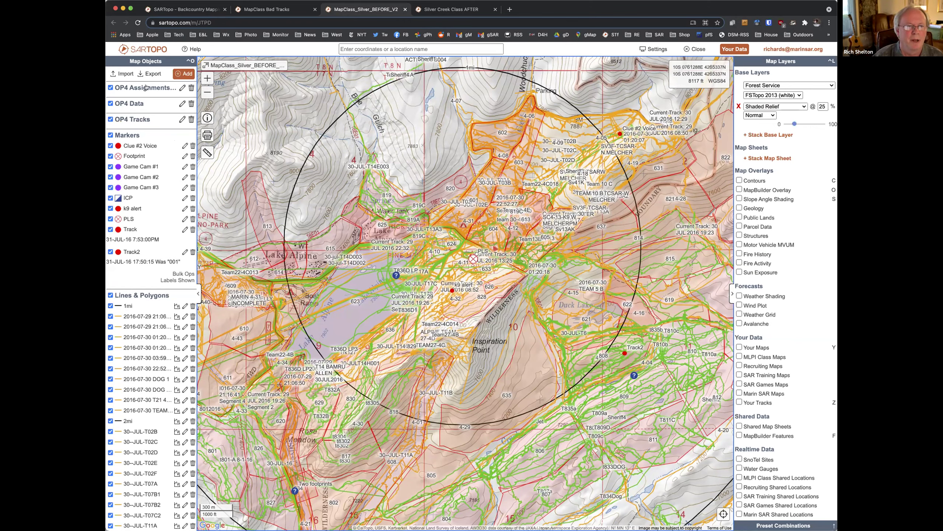
Inspect the contents of the OP4 Assignments and OP4 Data folders in the MapClass_Silver_BEFORE map.
{"action": "left_click", "coordinate": [146, 87]}
{"action": "left_click", "coordinate": [146, 87]}
{"action": "left_click", "coordinate": [146, 87]}
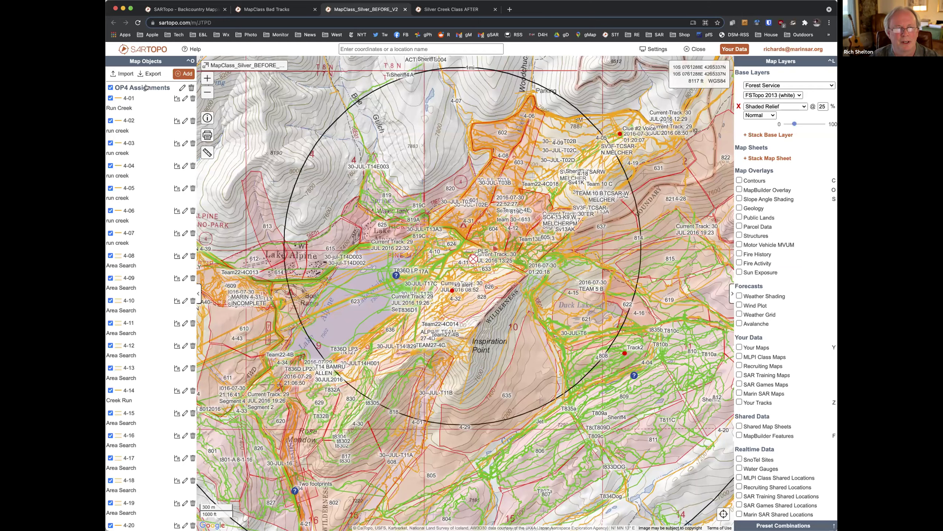
{"action": "left_click", "coordinate": [146, 87]}
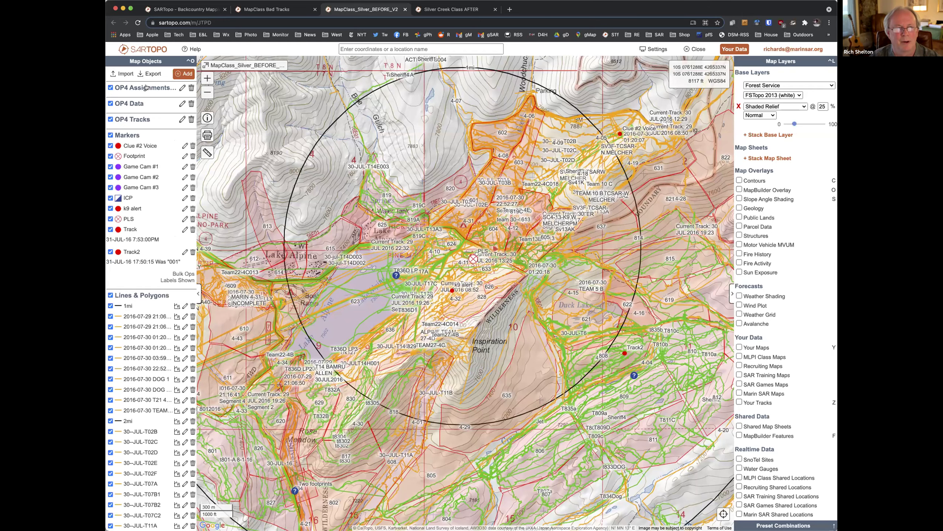
{"action": "left_click", "coordinate": [114, 104]}
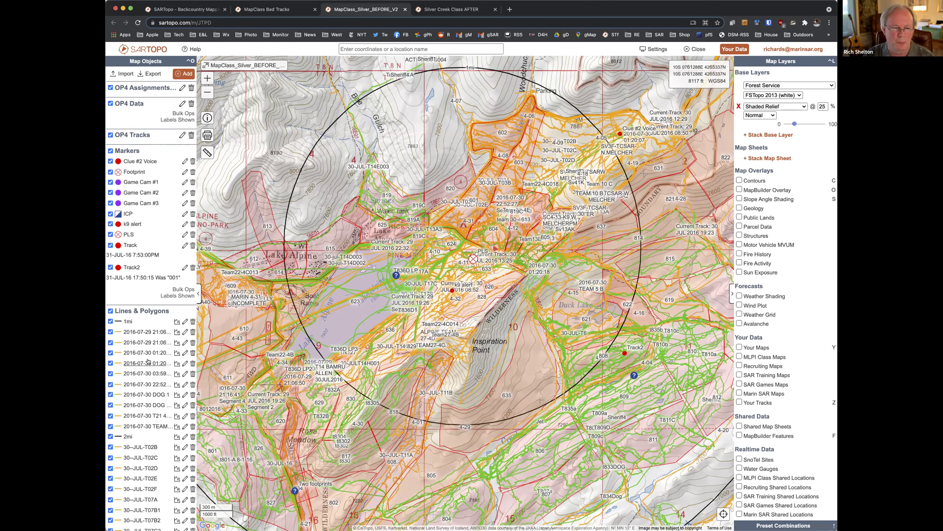
Read through the whole Lines & Polygons list to examine how the imported search tracks are named and organised.
{"action": "scroll", "coordinate": [148, 362], "scroll_direction": "down", "scroll_amount": 3}
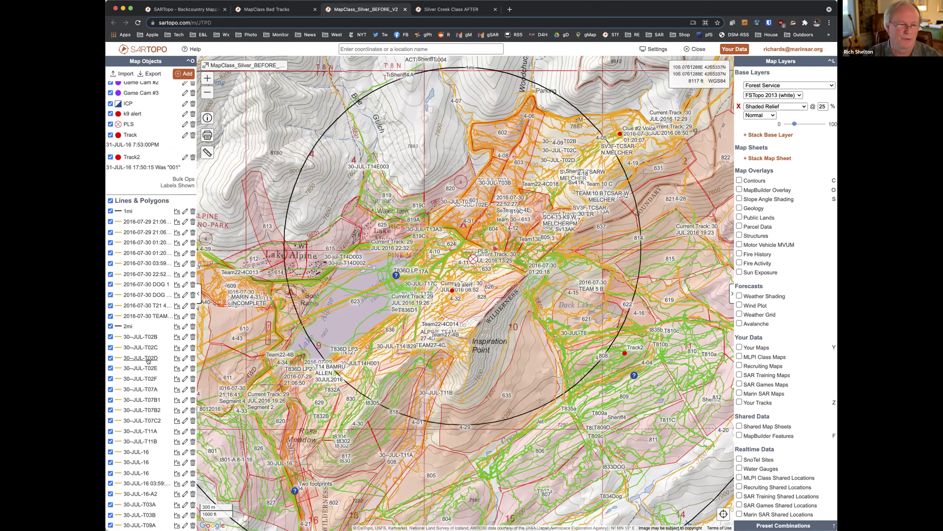
{"action": "scroll", "coordinate": [148, 361], "scroll_direction": "down", "scroll_amount": 2}
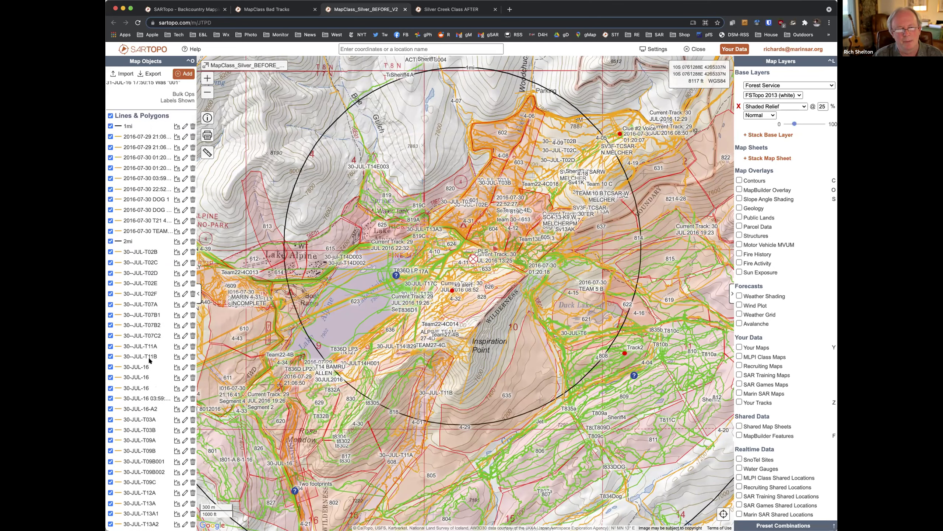
{"action": "scroll", "coordinate": [149, 356], "scroll_direction": "down", "scroll_amount": 12}
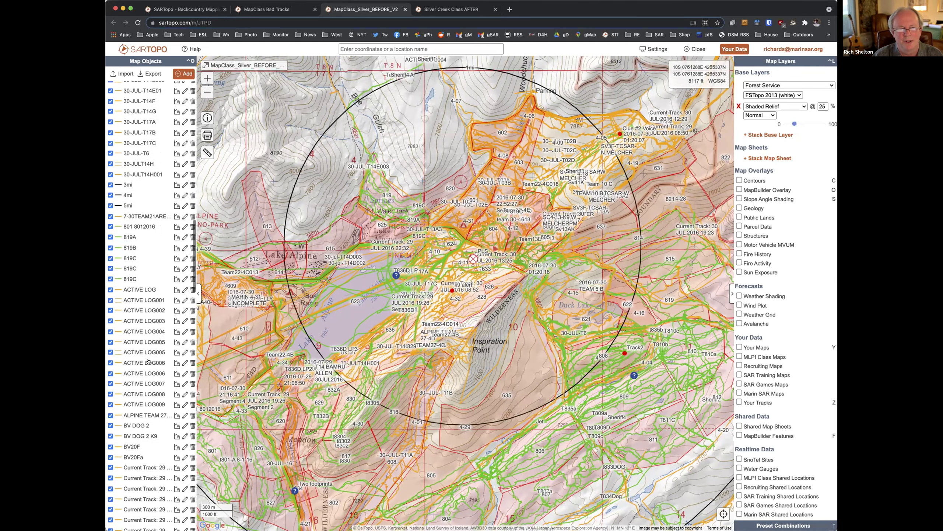
{"action": "scroll", "coordinate": [149, 361], "scroll_direction": "down", "scroll_amount": 7}
{"action": "scroll", "coordinate": [149, 359], "scroll_direction": "down", "scroll_amount": 10}
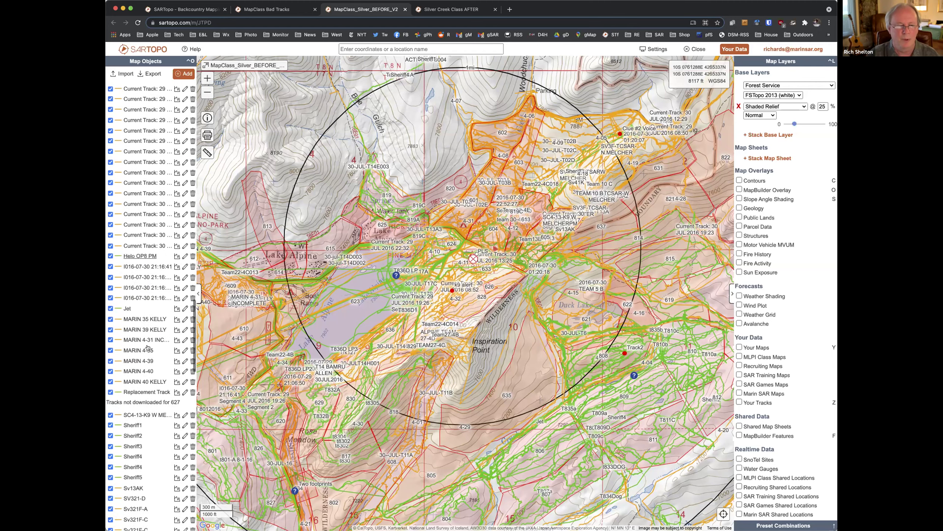
{"action": "scroll", "coordinate": [147, 348], "scroll_direction": "down", "scroll_amount": 3}
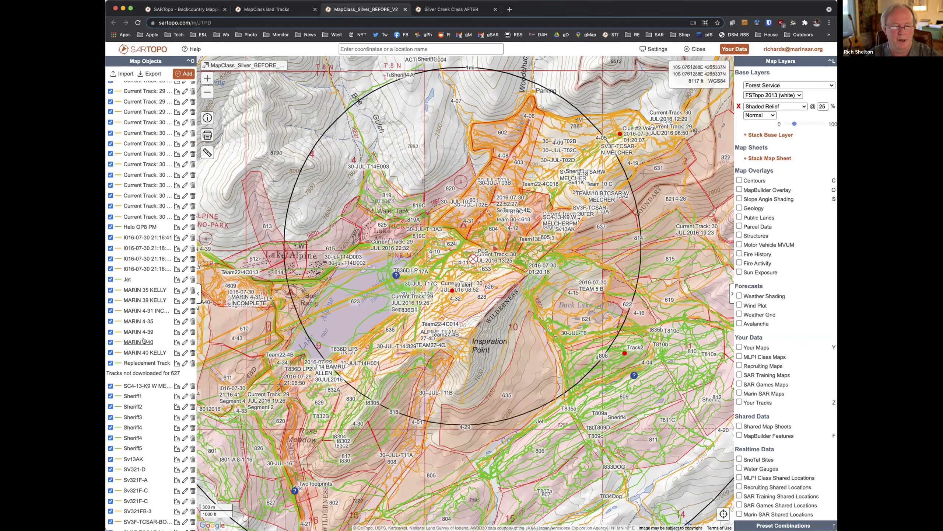
{"action": "scroll", "coordinate": [143, 358], "scroll_direction": "down", "scroll_amount": 20}
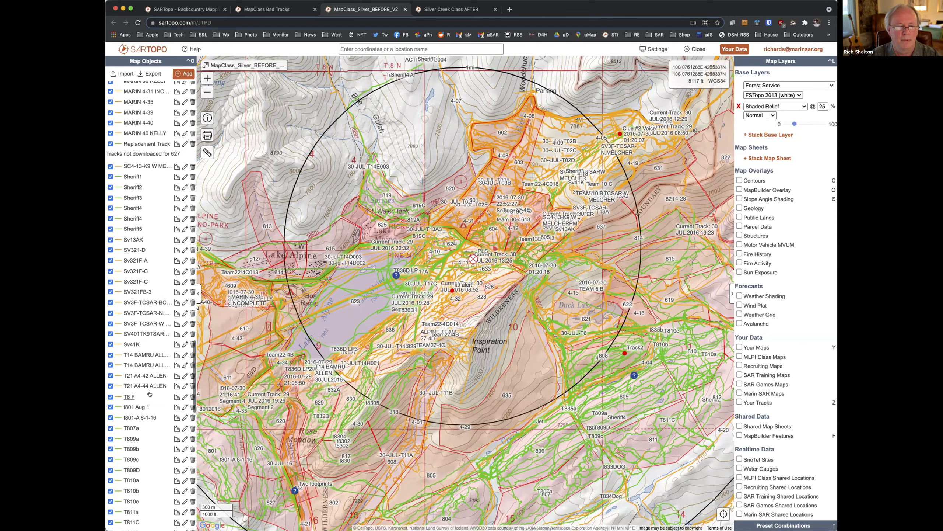
{"action": "scroll", "coordinate": [148, 406], "scroll_direction": "down", "scroll_amount": 1}
{"action": "scroll", "coordinate": [148, 406], "scroll_direction": "down", "scroll_amount": 19}
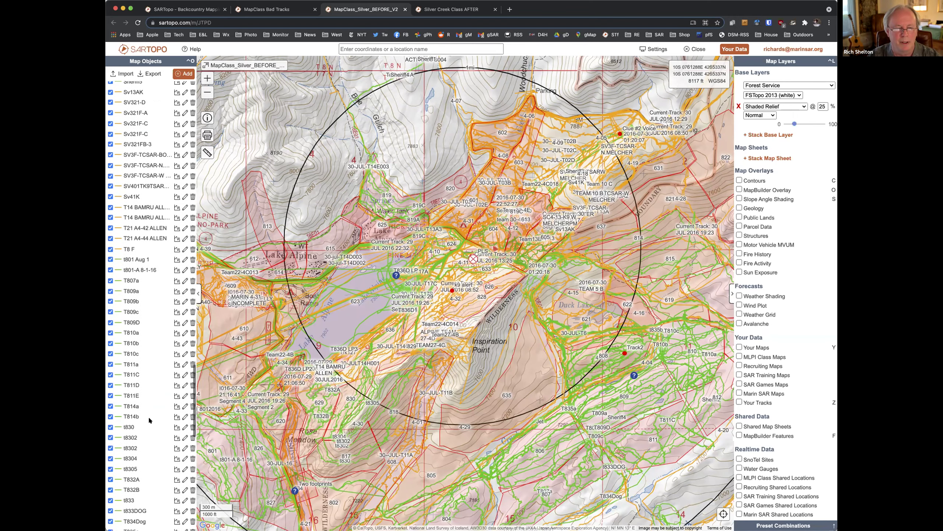
{"action": "scroll", "coordinate": [148, 401], "scroll_direction": "down", "scroll_amount": 1}
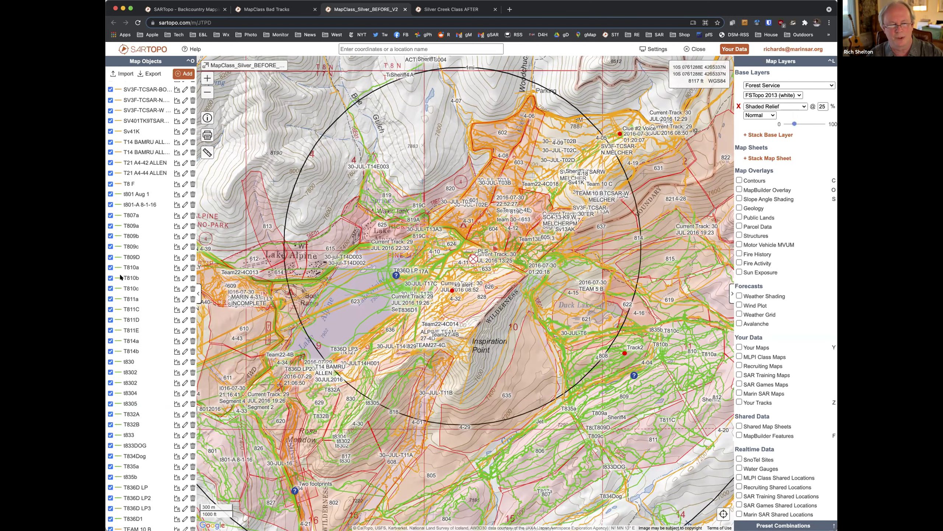
{"action": "scroll", "coordinate": [140, 431], "scroll_direction": "down", "scroll_amount": 20}
{"action": "scroll", "coordinate": [140, 439], "scroll_direction": "down", "scroll_amount": 1}
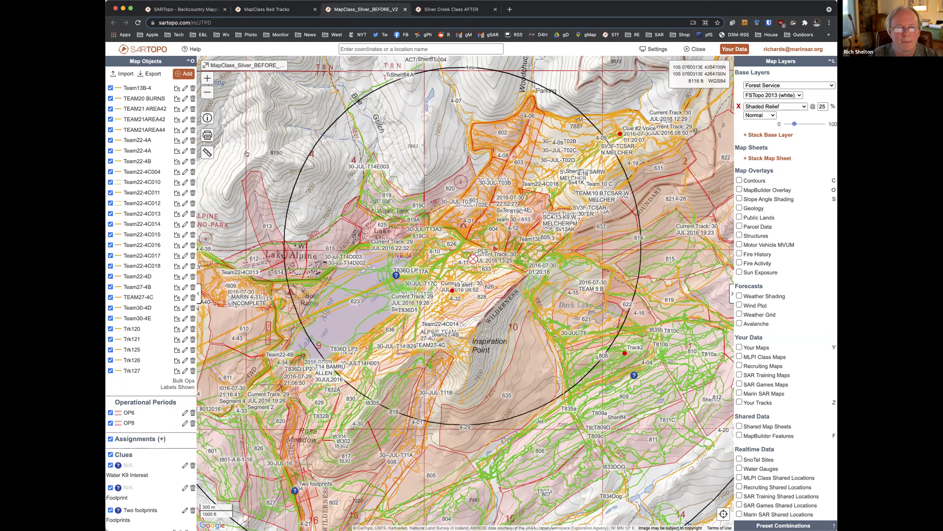
Hide the OP6 and OP8 assignments plus the OP4 Data and OP4 Assignments folders to view the tracks across the whole search area.
{"action": "key", "text": "minus"}
{"action": "key", "text": "minus"}
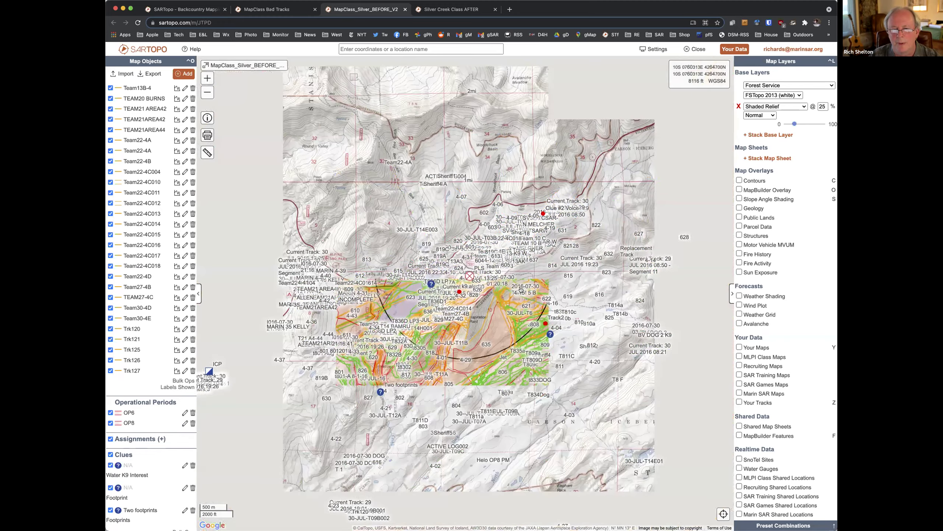
{"action": "left_click", "coordinate": [110, 414]}
{"action": "scroll", "coordinate": [134, 316], "scroll_direction": "up", "scroll_amount": 5}
{"action": "scroll", "coordinate": [135, 316], "scroll_direction": "up", "scroll_amount": 10}
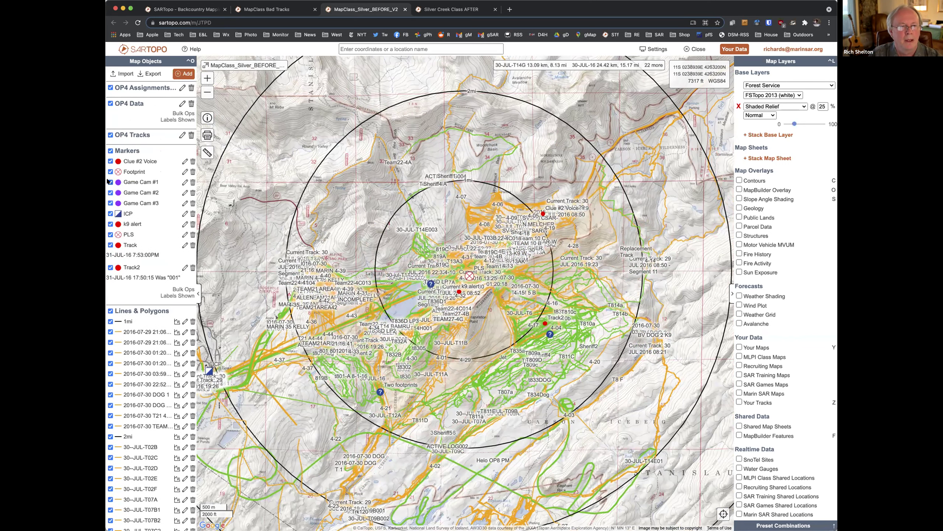
{"action": "left_click", "coordinate": [110, 103]}
{"action": "left_click", "coordinate": [110, 87]}
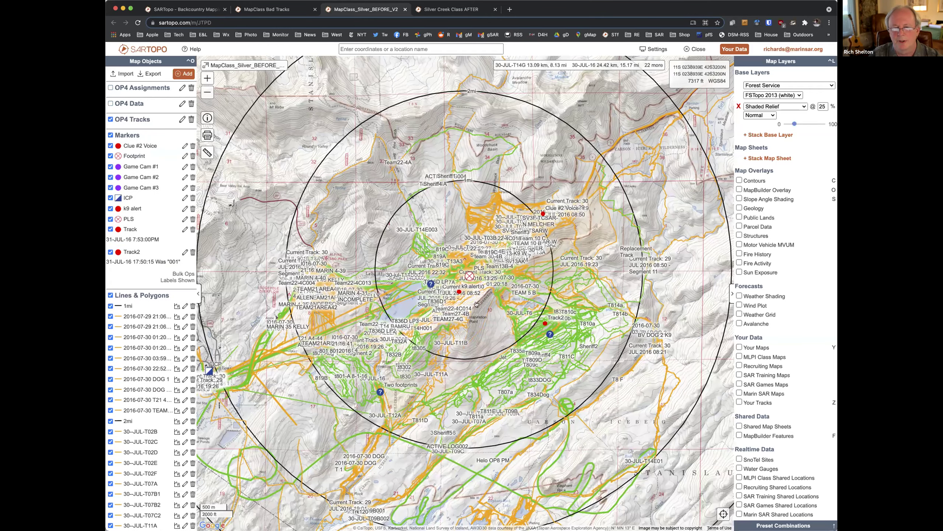
Examine the tracks around Lake Alpine and Inspiration Point and compare them with the names in the track list.
{"action": "scroll", "coordinate": [490, 307], "scroll_direction": "up", "scroll_amount": 2}
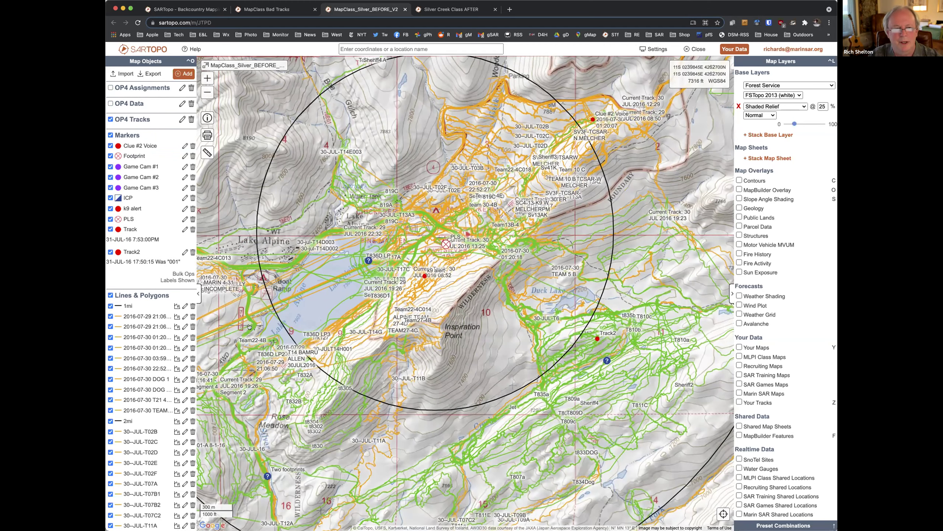
{"action": "scroll", "coordinate": [144, 389], "scroll_direction": "down", "scroll_amount": 5}
{"action": "scroll", "coordinate": [144, 389], "scroll_direction": "down", "scroll_amount": 7}
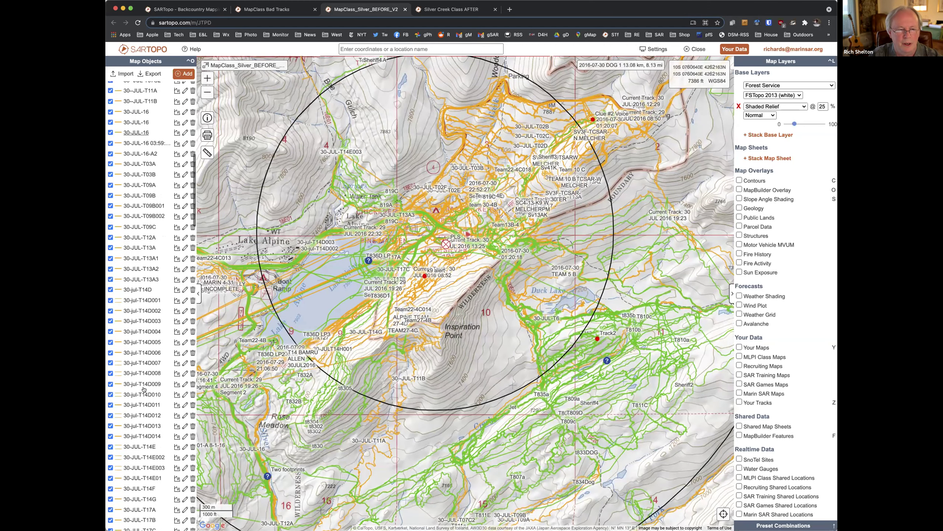
{"action": "scroll", "coordinate": [144, 389], "scroll_direction": "down", "scroll_amount": 20}
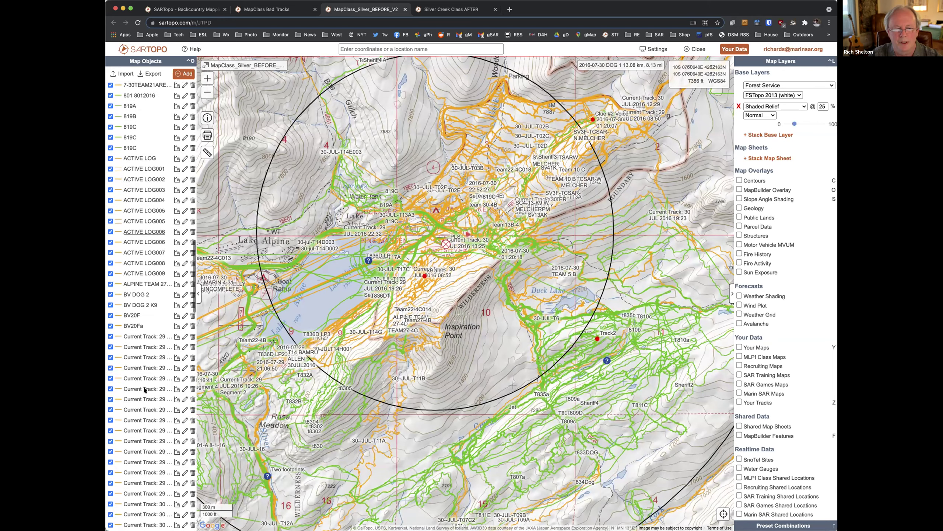
{"action": "scroll", "coordinate": [144, 388], "scroll_direction": "down", "scroll_amount": 15}
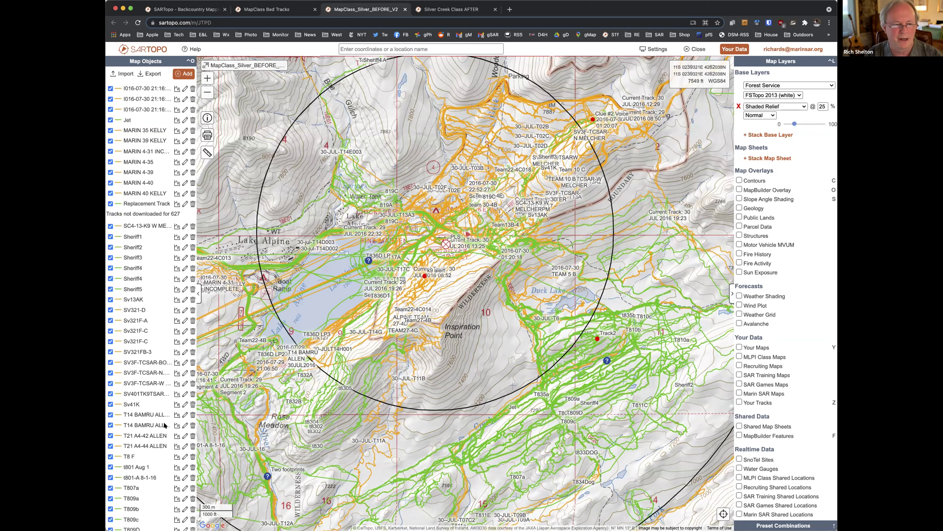
{"action": "scroll", "coordinate": [152, 439], "scroll_direction": "up", "scroll_amount": 10}
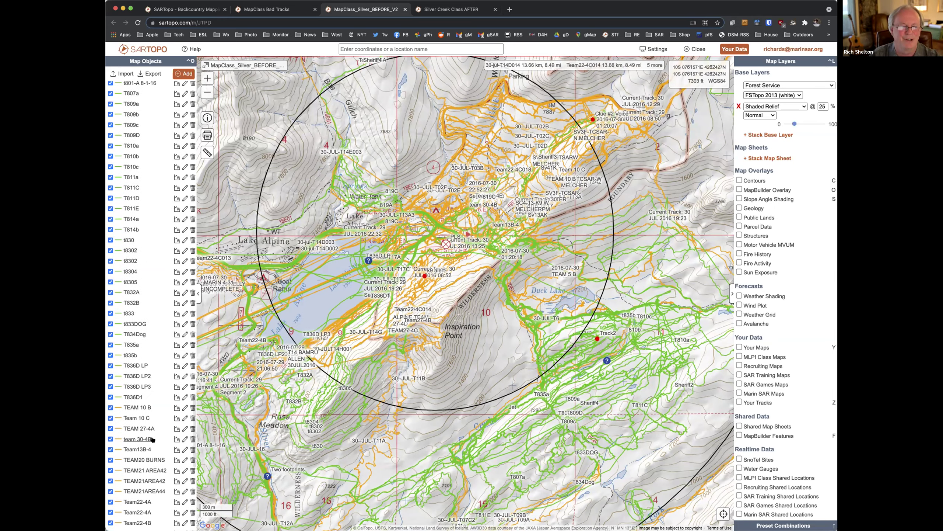
{"action": "scroll", "coordinate": [152, 439], "scroll_direction": "up", "scroll_amount": 15}
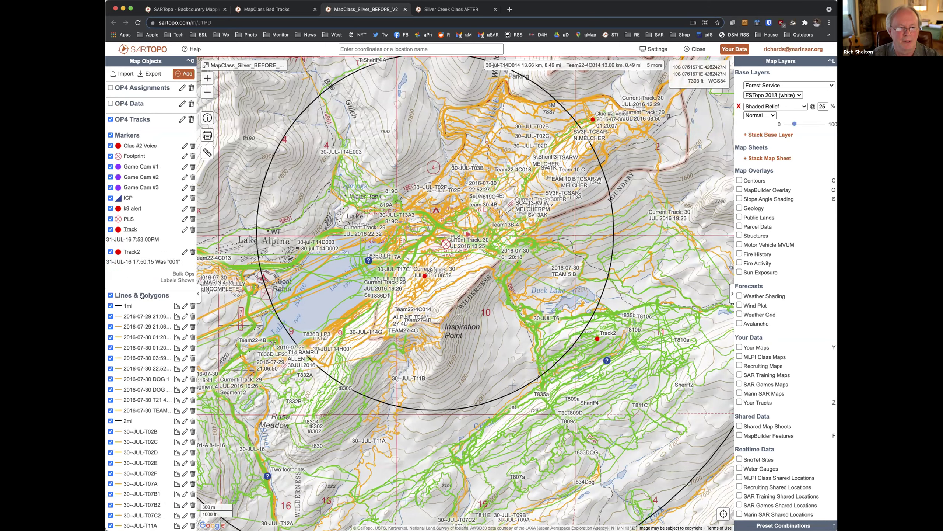
Collapse and hide Lines & Polygons, and show the OP6 and OP8 assignments.
{"action": "left_click", "coordinate": [142, 295]}
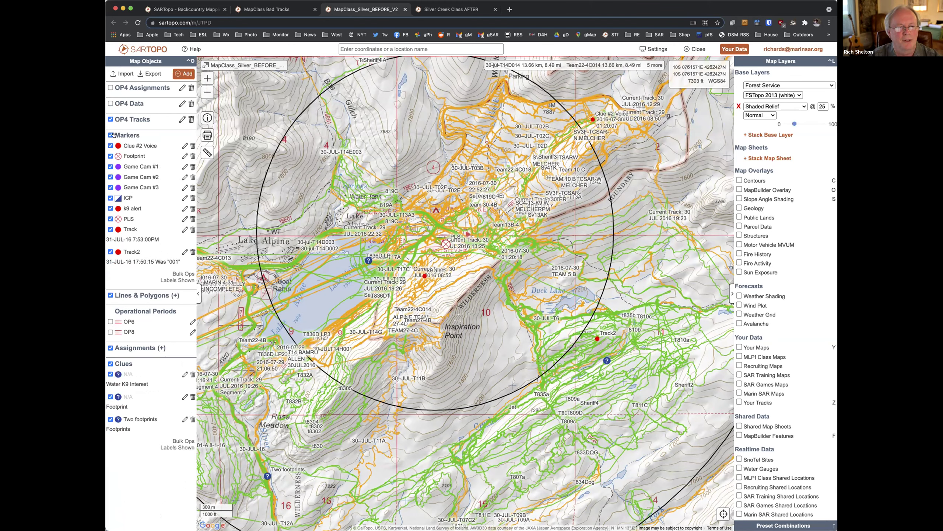
{"action": "left_click", "coordinate": [110, 295]}
{"action": "left_click", "coordinate": [111, 321]}
{"action": "left_click", "coordinate": [110, 332]}
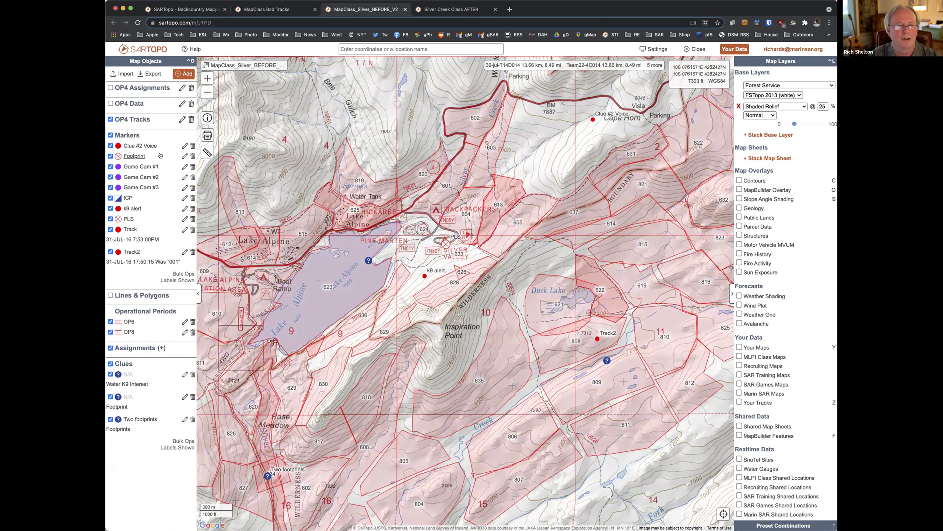
Show the OP4 Assignments folder, inspect its areas against the OP6 and OP8 segments, and turn OP4 Data and the tracks back on.
{"action": "left_click", "coordinate": [110, 103]}
{"action": "left_click", "coordinate": [110, 103]}
{"action": "left_click", "coordinate": [110, 88]}
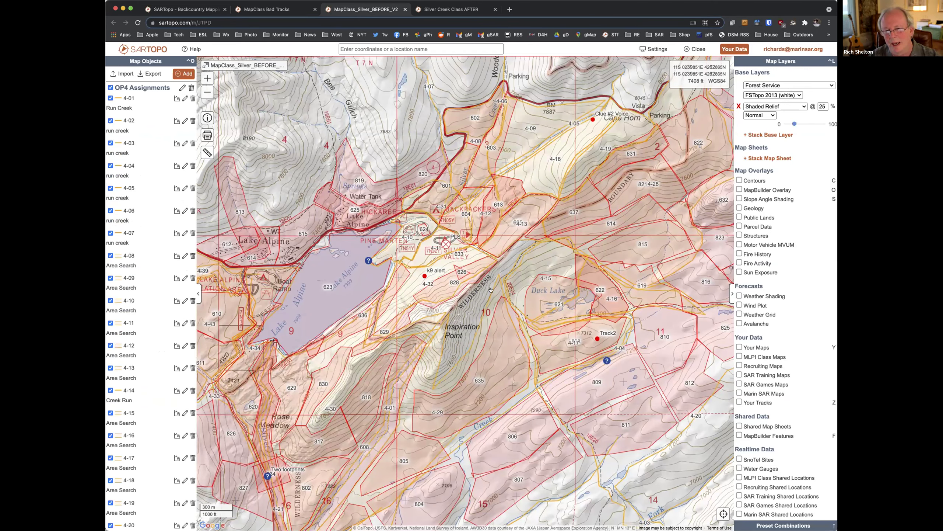
{"action": "left_click_drag", "start_coordinate": [493, 264], "coordinate": [485, 212]}
{"action": "left_click_drag", "start_coordinate": [460, 262], "coordinate": [437, 291]}
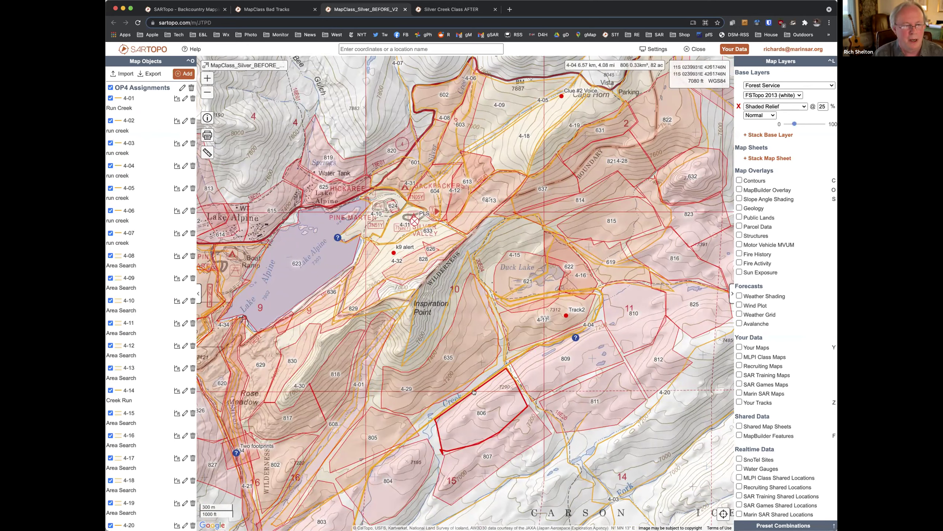
{"action": "left_click", "coordinate": [146, 89]}
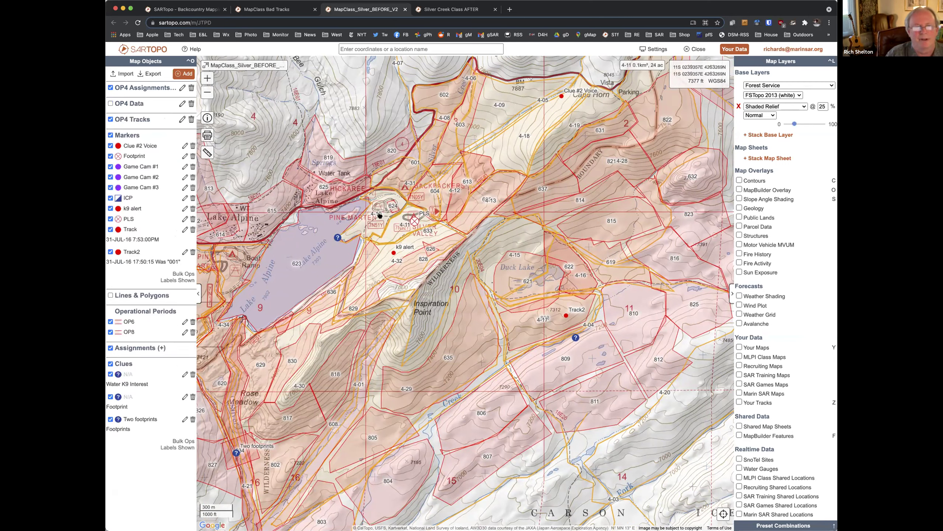
{"action": "left_click", "coordinate": [110, 104]}
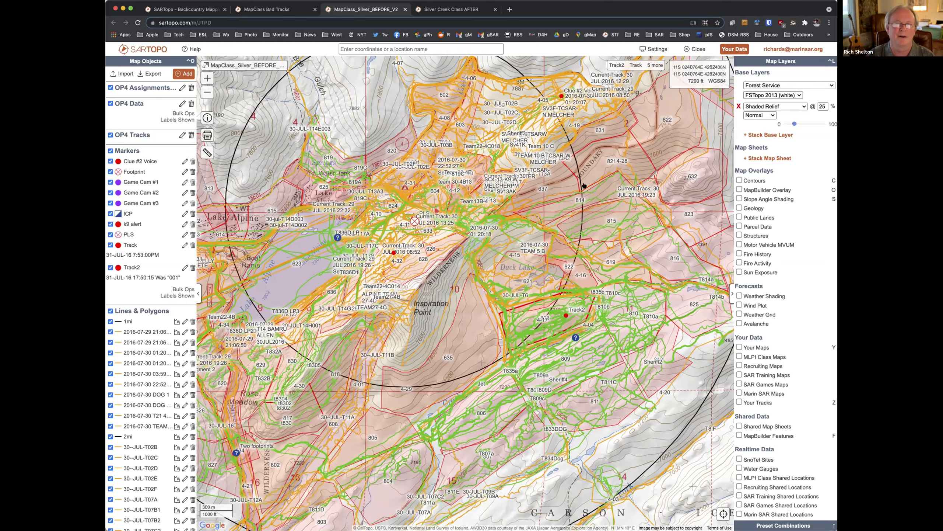
In the Silver Creek Class AFTER map, hide OP4 Assignments and the OP X, OP2, OP4, OP6 and OP8 track folders.
{"action": "left_click", "coordinate": [467, 9]}
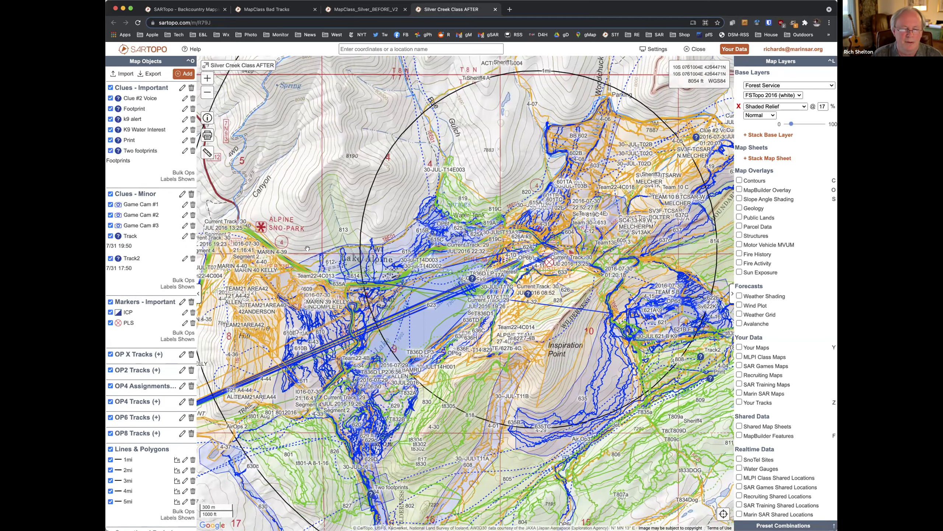
{"action": "key", "text": "Down"}
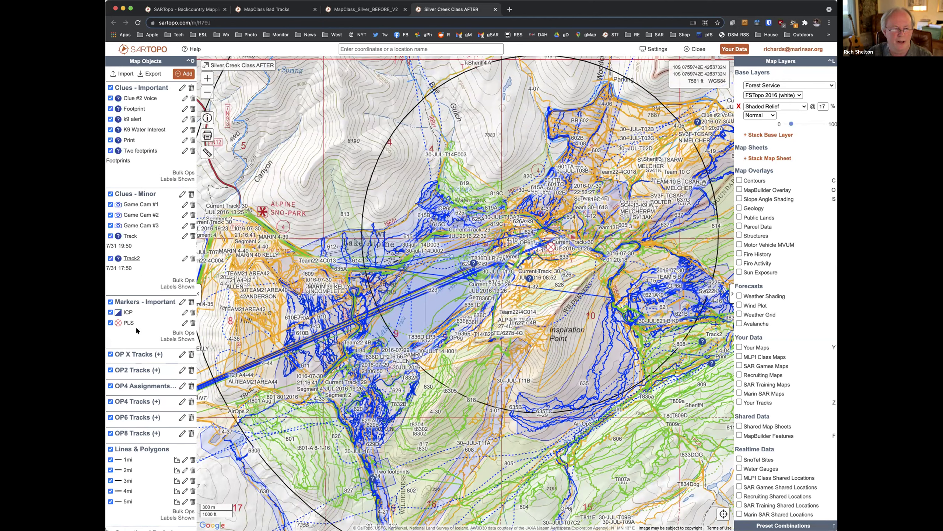
{"action": "left_click", "coordinate": [110, 354]}
{"action": "left_click", "coordinate": [110, 369]}
{"action": "left_click", "coordinate": [111, 386]}
{"action": "left_click", "coordinate": [110, 401]}
{"action": "left_click", "coordinate": [110, 417]}
{"action": "left_click", "coordinate": [111, 433]}
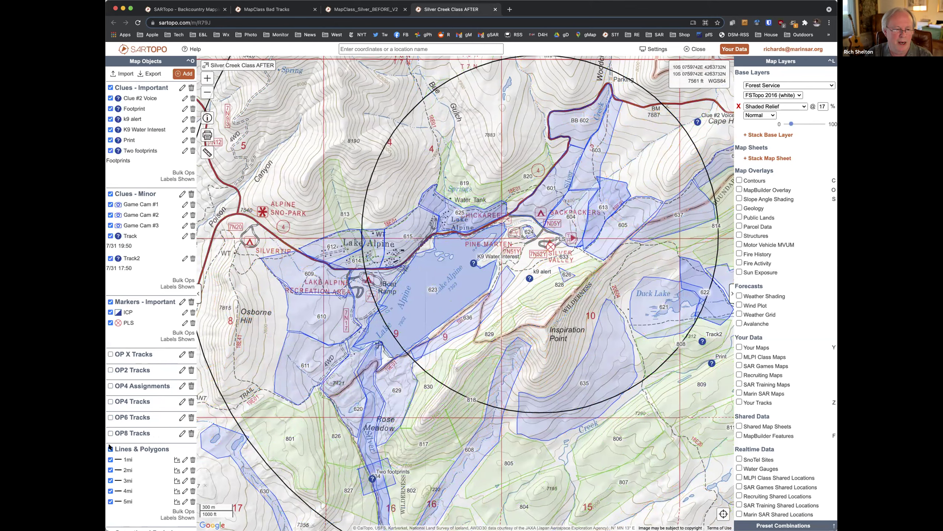
Hide the OP6 and OP8 assignments in the Operational Periods list to clear the search segments from the map.
{"action": "scroll", "coordinate": [119, 434], "scroll_direction": "down", "scroll_amount": 2}
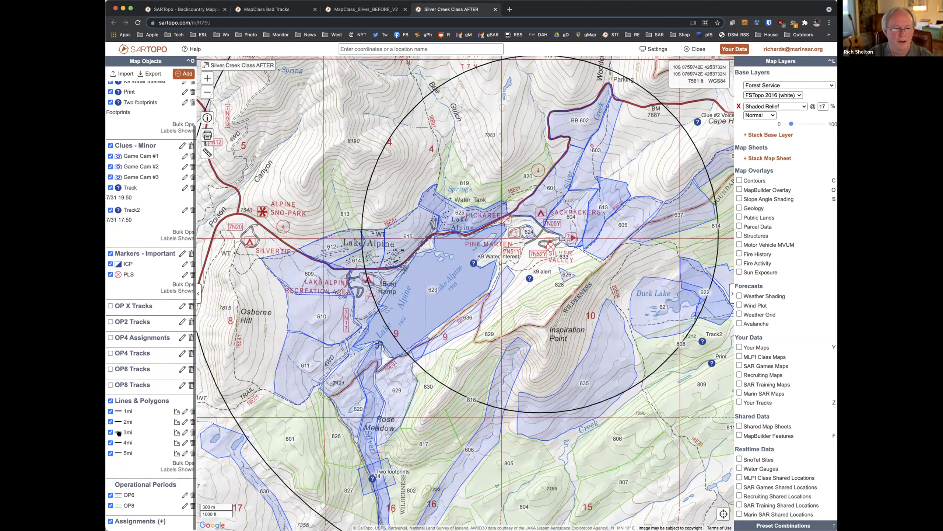
{"action": "left_click", "coordinate": [110, 496]}
{"action": "left_click", "coordinate": [110, 506]}
{"action": "left_click_drag", "start_coordinate": [430, 316], "coordinate": [379, 357]}
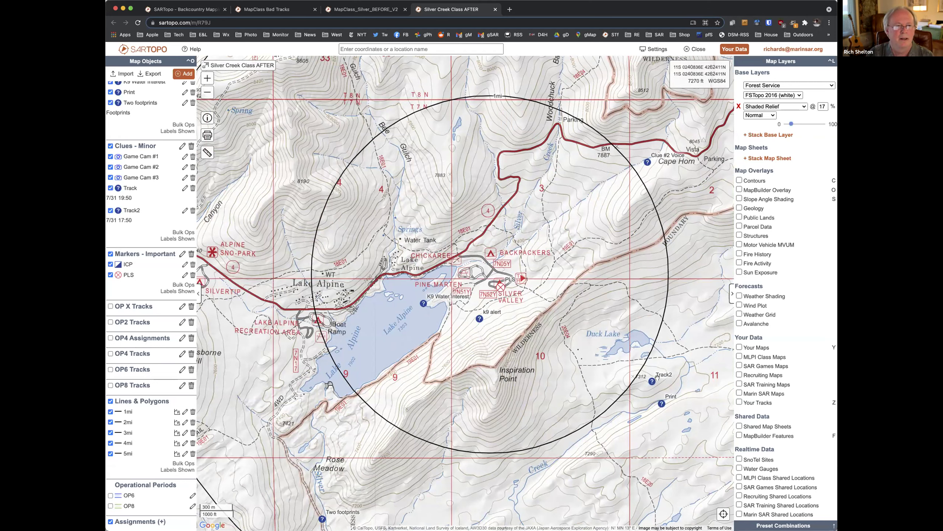
Hide the Clues - Minor folder, check the map around Lake Alpine without it, and show the folder again.
{"action": "left_click", "coordinate": [110, 145]}
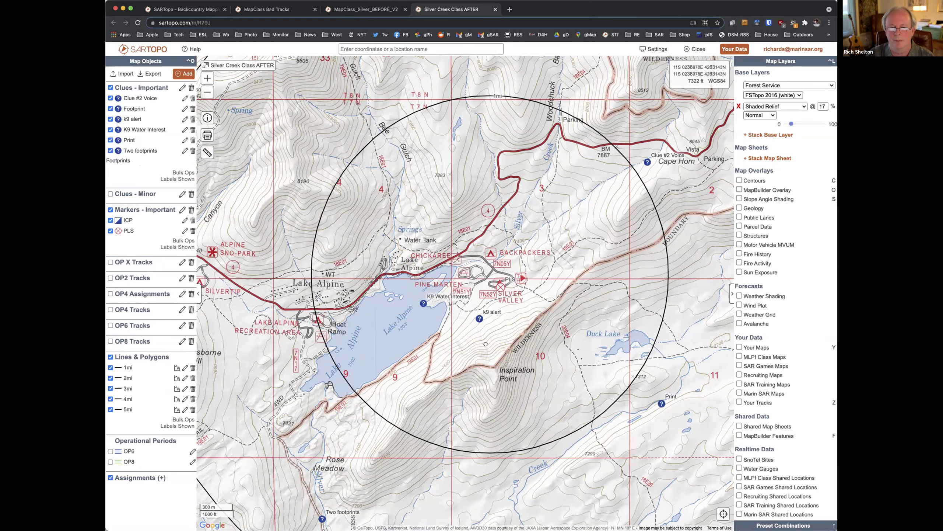
{"action": "left_click_drag", "start_coordinate": [485, 344], "coordinate": [518, 381]}
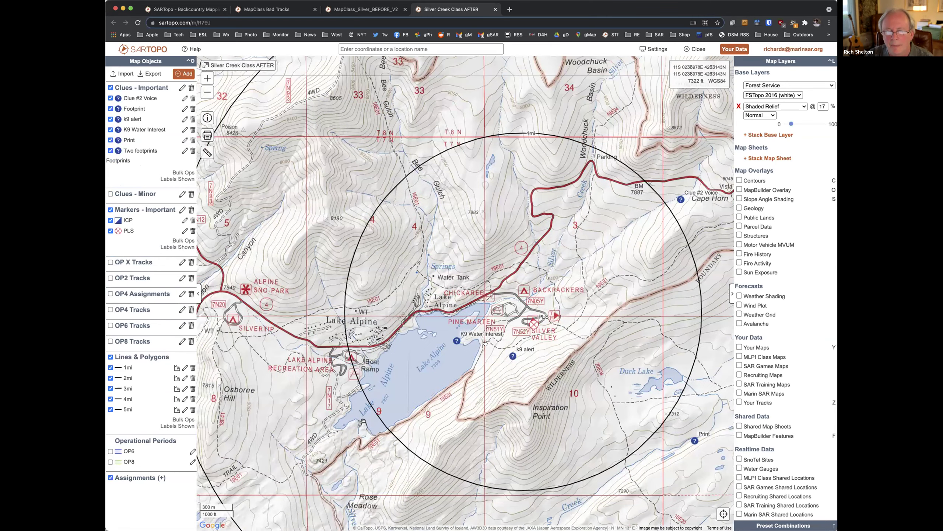
{"action": "left_click_drag", "start_coordinate": [478, 326], "coordinate": [451, 314]}
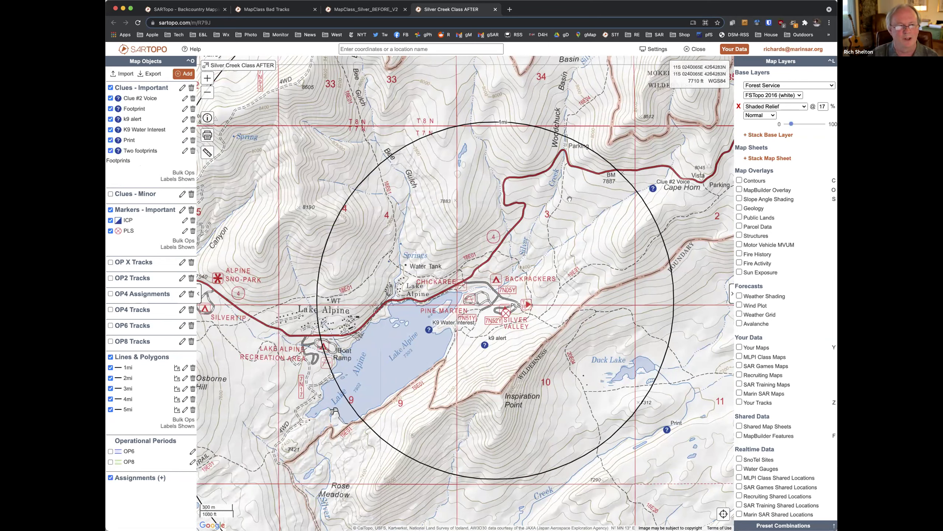
{"action": "left_click", "coordinate": [111, 194]}
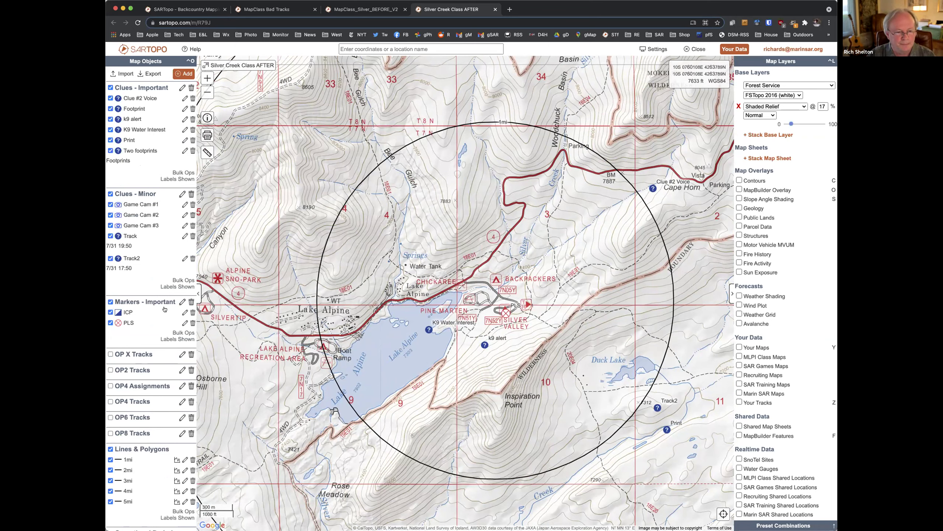
Show the OP X, OP2 and OP4 Tracks folders one after another and collapse each folder's list.
{"action": "left_click", "coordinate": [110, 354]}
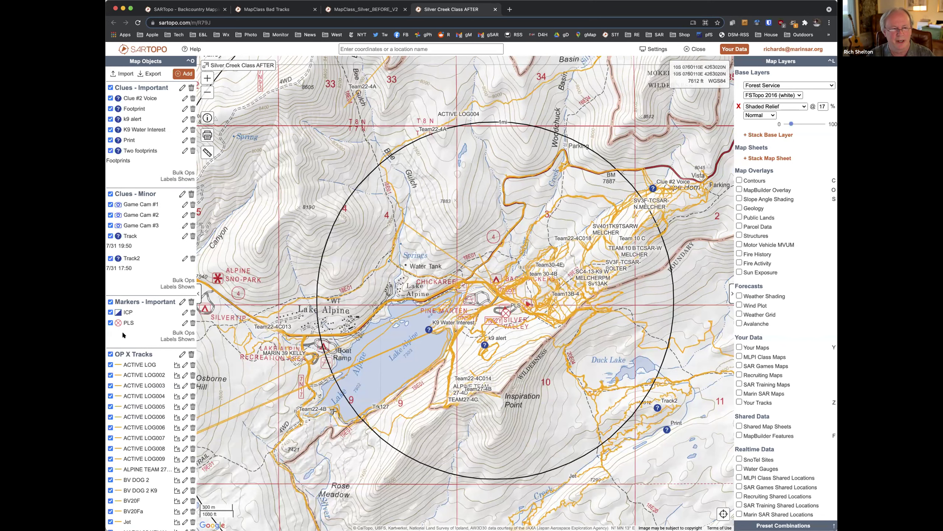
{"action": "left_click", "coordinate": [129, 354]}
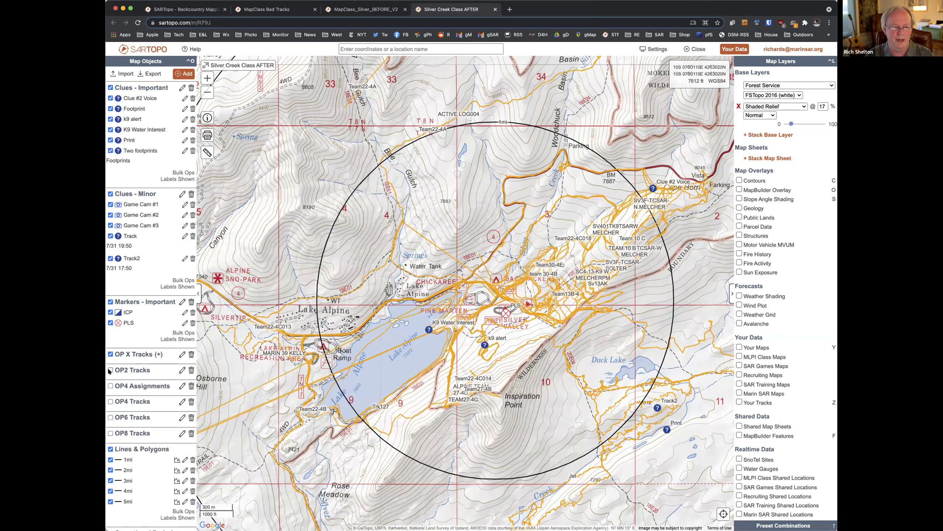
{"action": "left_click", "coordinate": [110, 370]}
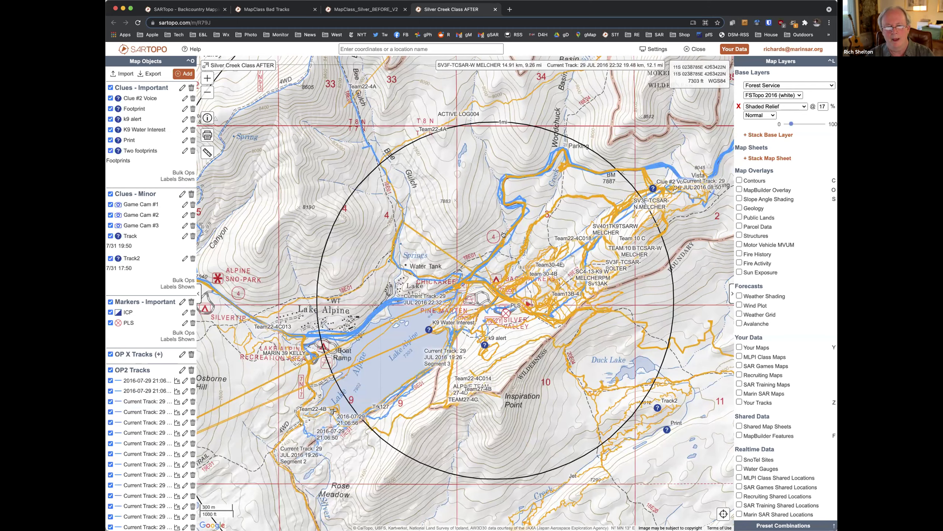
{"action": "left_click", "coordinate": [132, 370]}
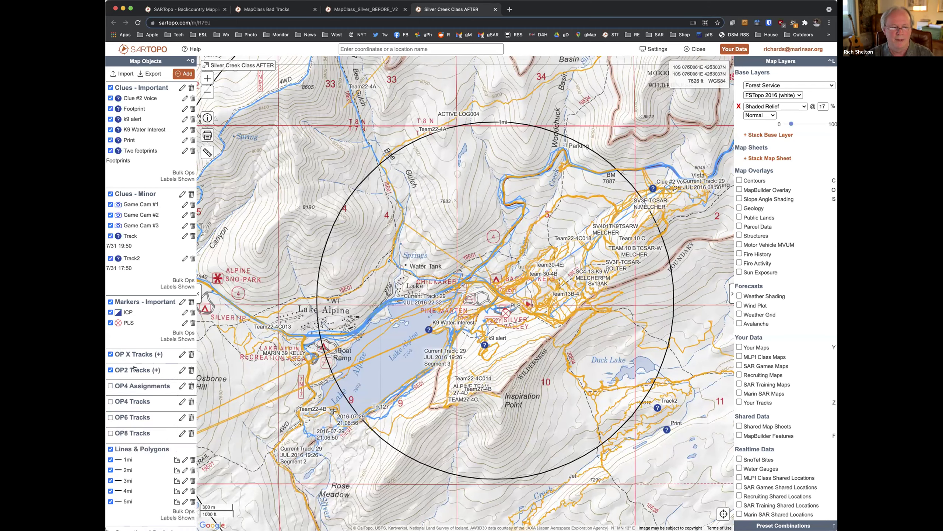
{"action": "left_click", "coordinate": [110, 401]}
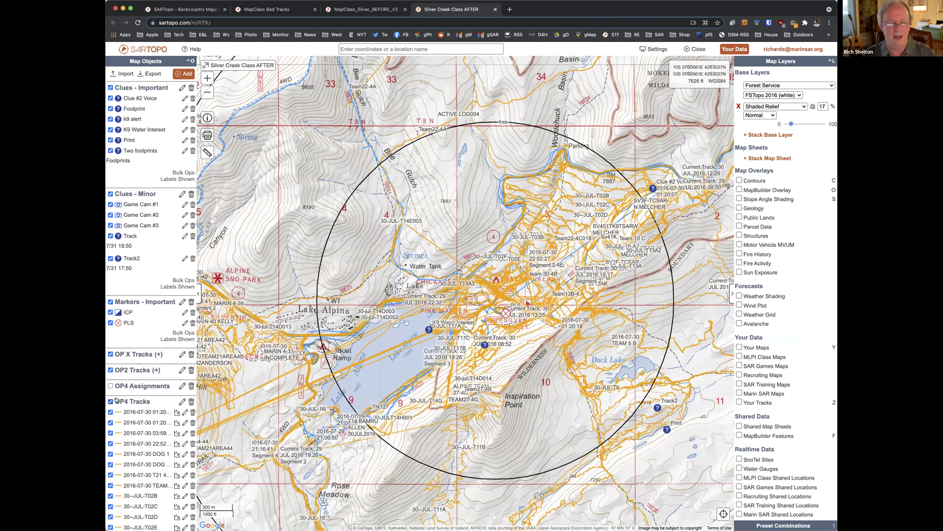
{"action": "left_click", "coordinate": [119, 401]}
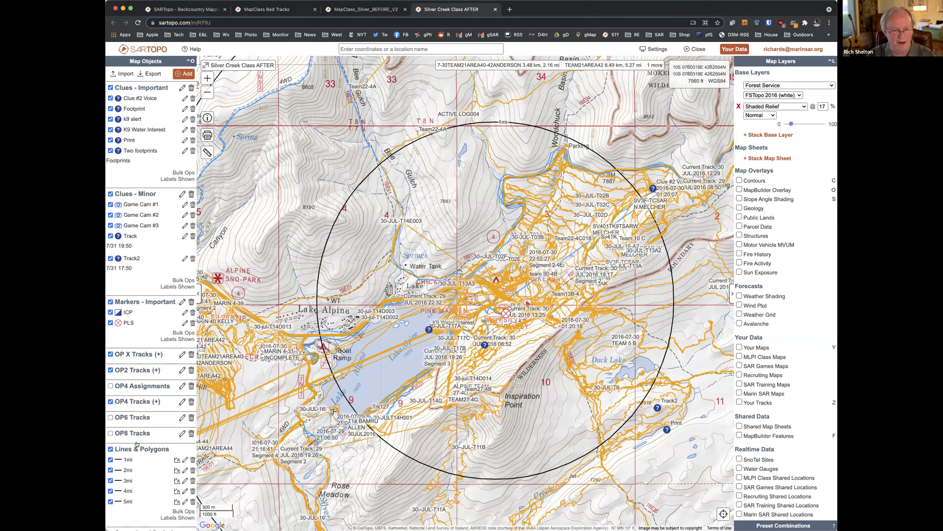
Show the OP6 Tracks and OP8 Tracks folders on the map and collapse both lists.
{"action": "left_click", "coordinate": [110, 416]}
{"action": "scroll", "coordinate": [122, 439], "scroll_direction": "down", "scroll_amount": 10}
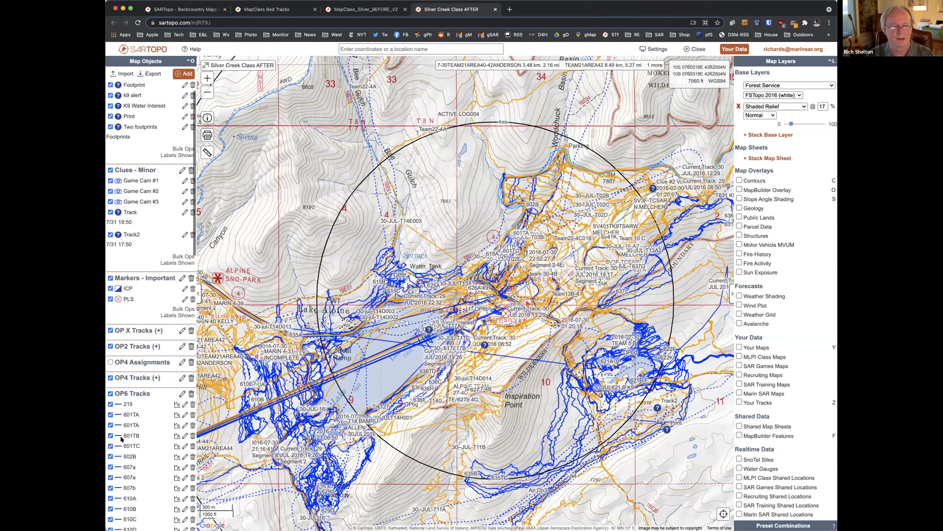
{"action": "scroll", "coordinate": [122, 439], "scroll_direction": "up", "scroll_amount": 10}
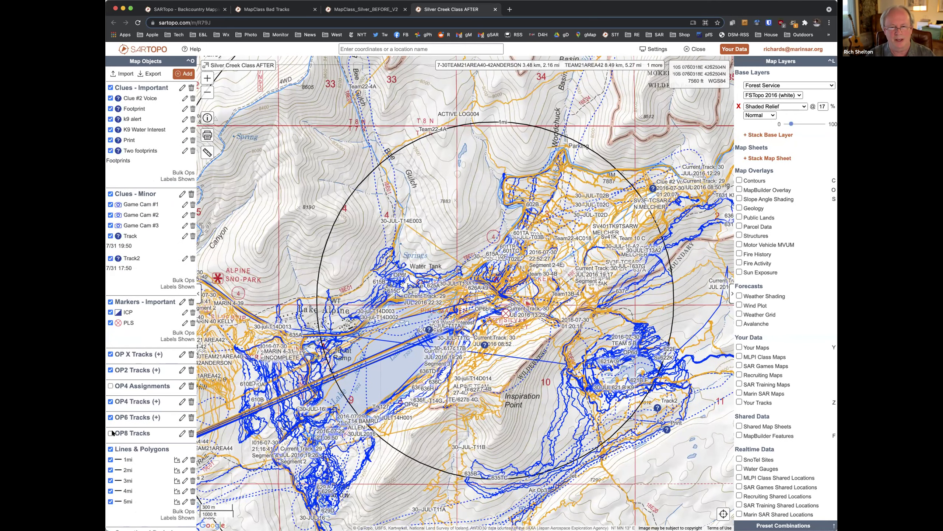
{"action": "left_click", "coordinate": [110, 433]}
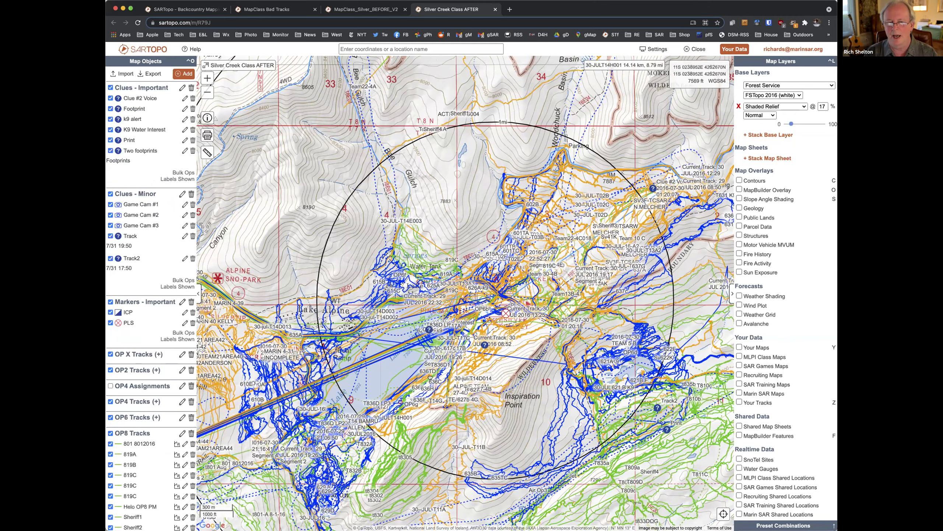
{"action": "left_click_drag", "start_coordinate": [432, 371], "coordinate": [392, 339]}
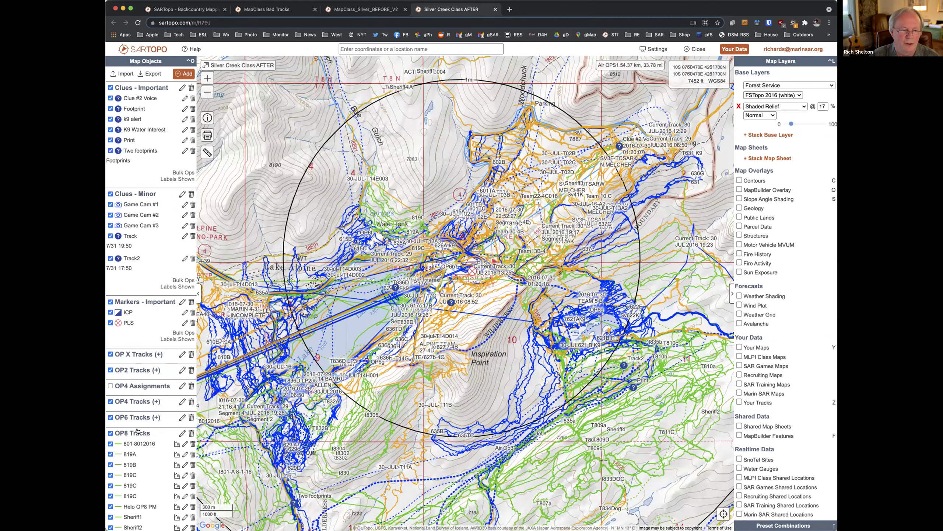
{"action": "left_click", "coordinate": [138, 432]}
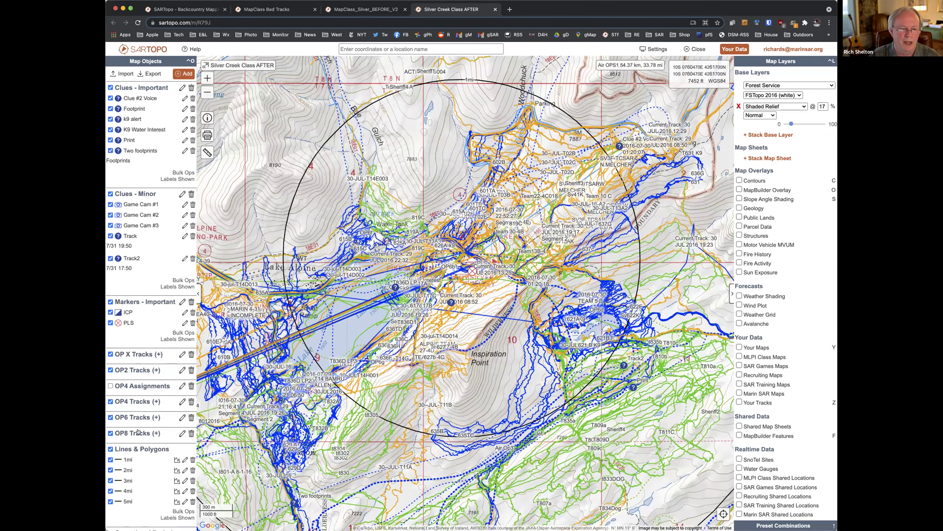
Hide the OP6, OP4, OP2 and OP X Tracks folders so only the OP8 tracks are displayed.
{"action": "left_click", "coordinate": [111, 417]}
{"action": "left_click", "coordinate": [110, 401]}
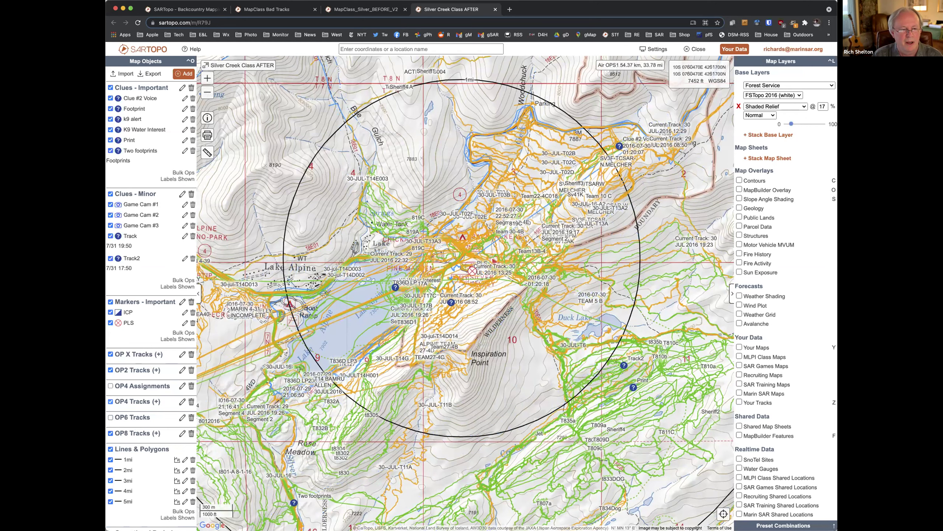
{"action": "left_click", "coordinate": [110, 368]}
{"action": "left_click", "coordinate": [110, 369]}
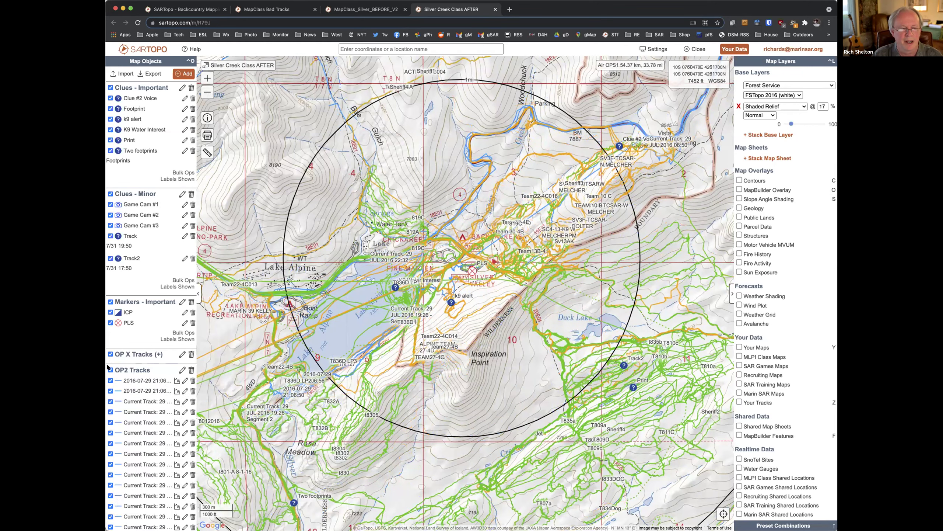
{"action": "left_click", "coordinate": [110, 353]}
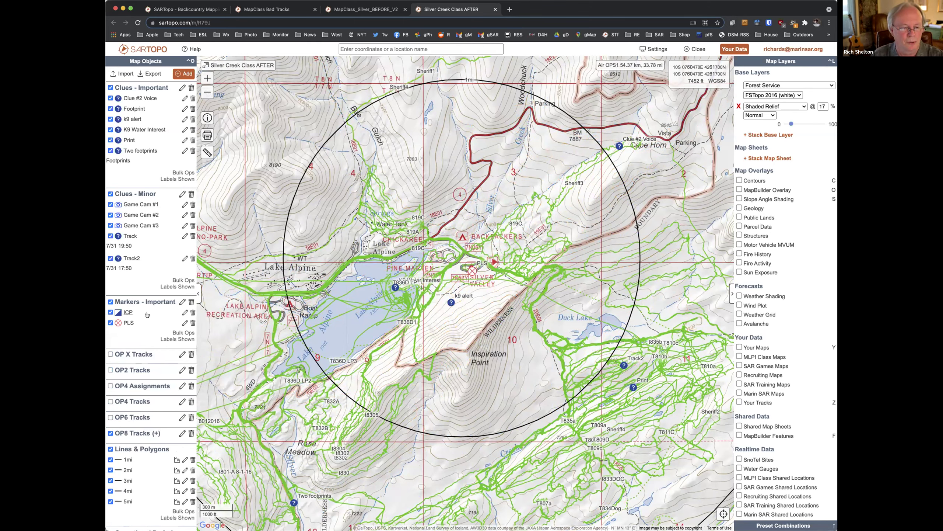
Show the OP8 assignments and compare them with the OP8 tracks around Rose Meadow, Duck Lake and Inspiration Point.
{"action": "scroll", "coordinate": [147, 314], "scroll_direction": "down", "scroll_amount": 3}
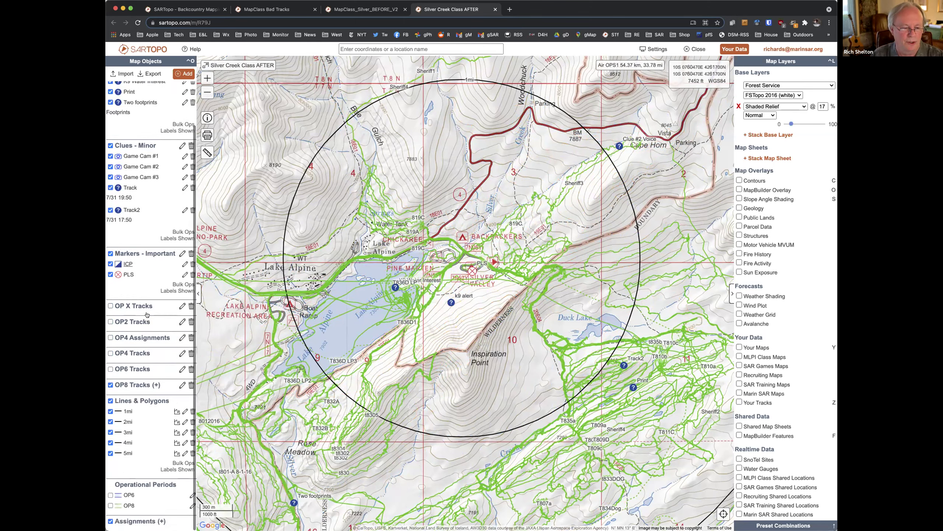
{"action": "left_click", "coordinate": [110, 506]}
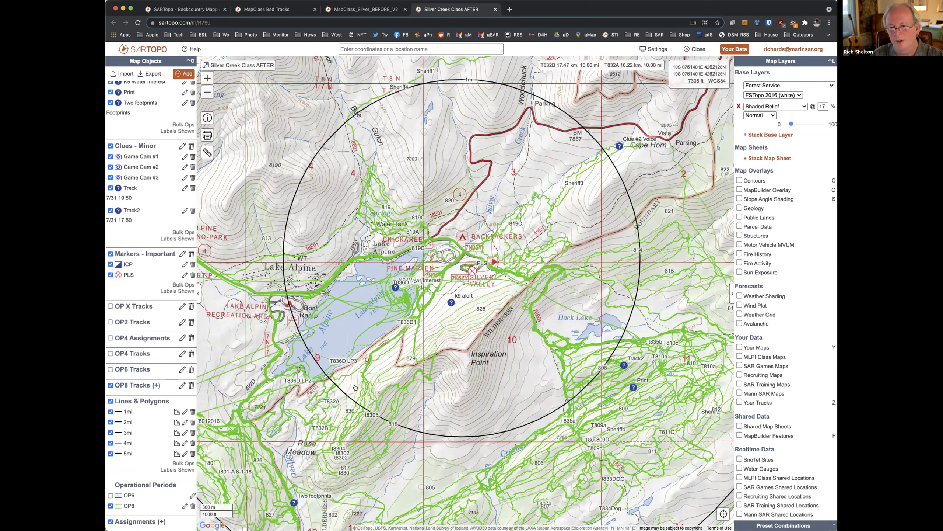
{"action": "left_click_drag", "start_coordinate": [389, 272], "coordinate": [436, 162]}
{"action": "left_click_drag", "start_coordinate": [437, 269], "coordinate": [441, 272]}
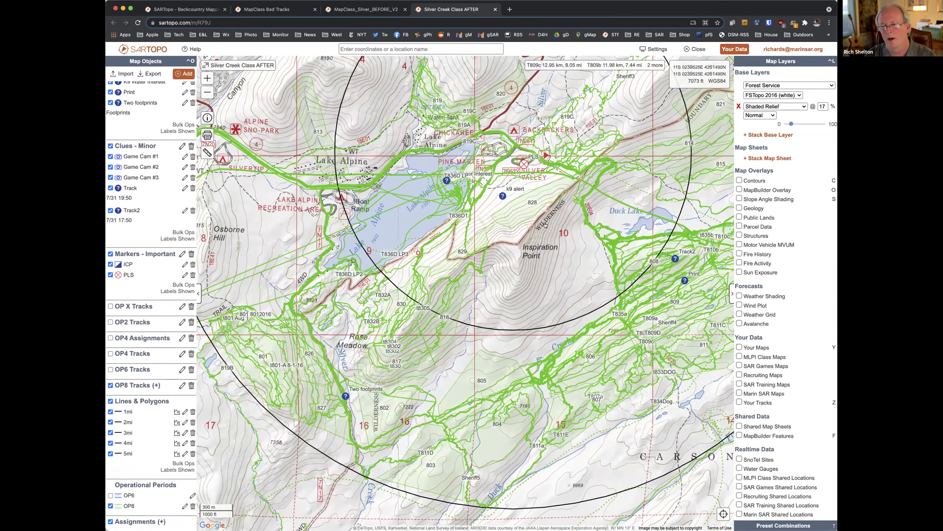
{"action": "left_click_drag", "start_coordinate": [381, 161], "coordinate": [357, 324]}
{"action": "scroll", "coordinate": [350, 319], "scroll_direction": "right", "scroll_amount": 5}
{"action": "scroll", "coordinate": [351, 319], "scroll_direction": "down", "scroll_amount": 2}
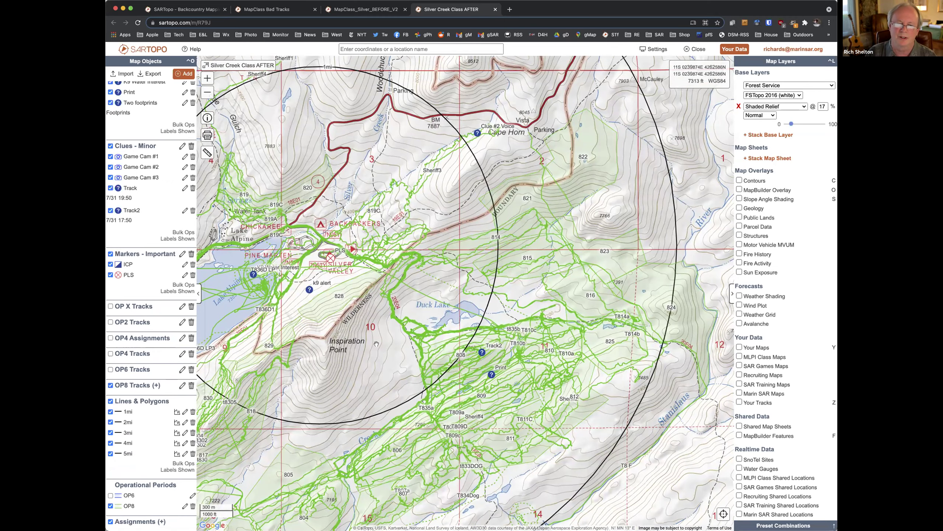
{"action": "left_click_drag", "start_coordinate": [486, 236], "coordinate": [734, 125]}
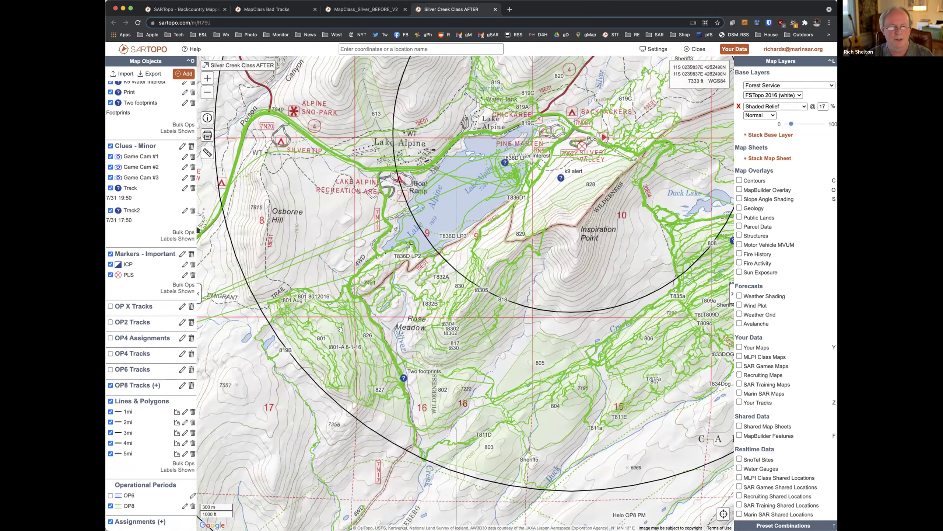
Show the OP6, OP4, OP2 and OP X Tracks folders again, together with OP4 Assignments.
{"action": "left_click", "coordinate": [110, 369]}
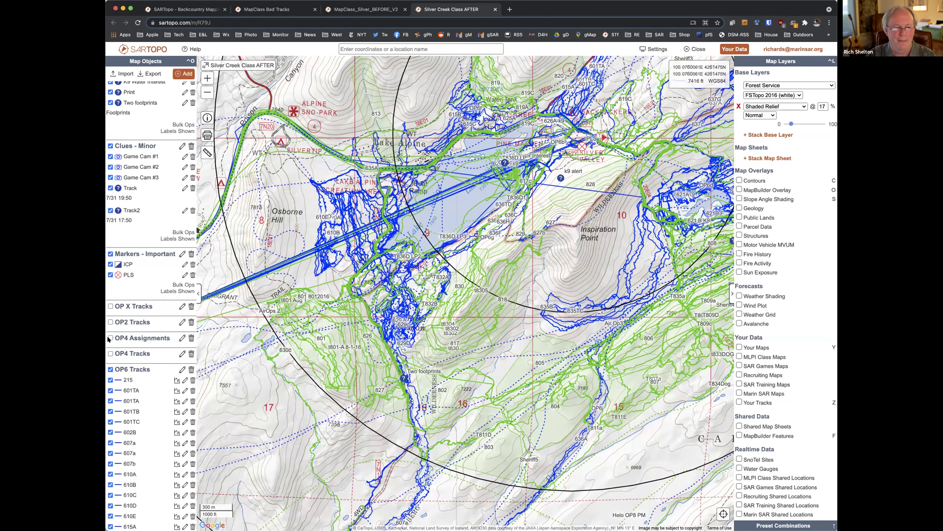
{"action": "left_click", "coordinate": [110, 353]}
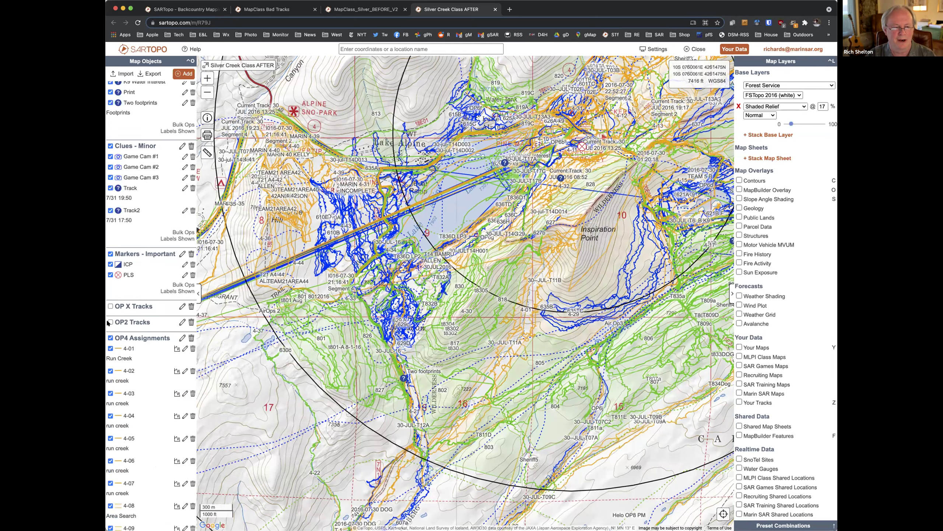
{"action": "left_click", "coordinate": [110, 321]}
{"action": "left_click", "coordinate": [110, 306]}
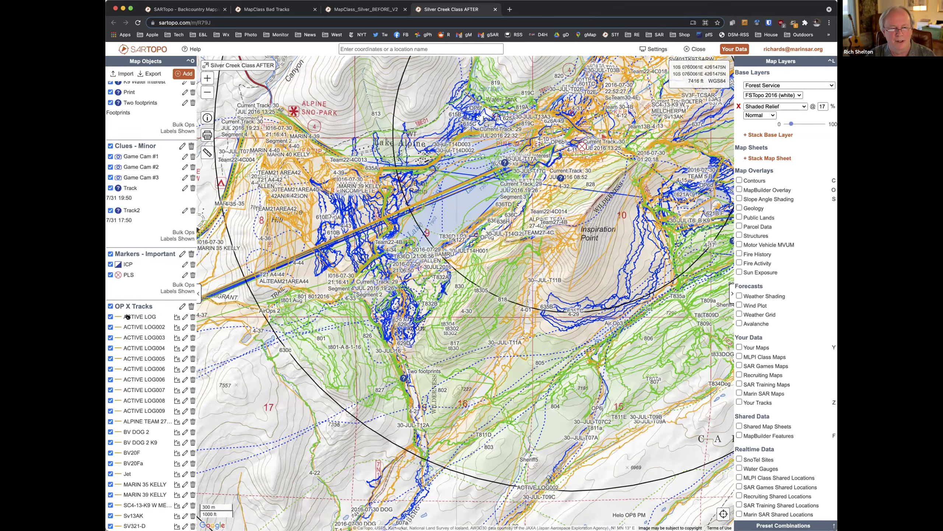
Collapse the lists of the OP X, OP2, OP4 and OP6 Tracks folders and of OP4 Assignments.
{"action": "left_click", "coordinate": [126, 305]}
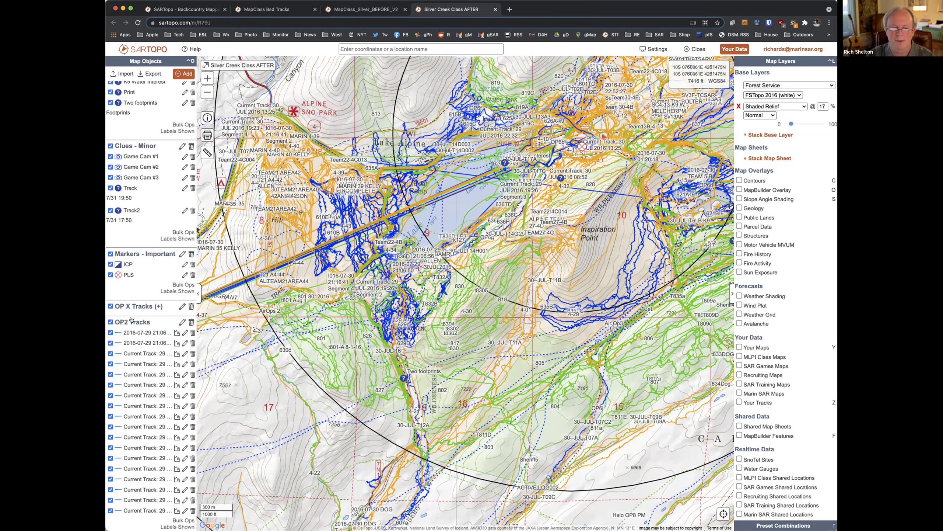
{"action": "left_click", "coordinate": [132, 320]}
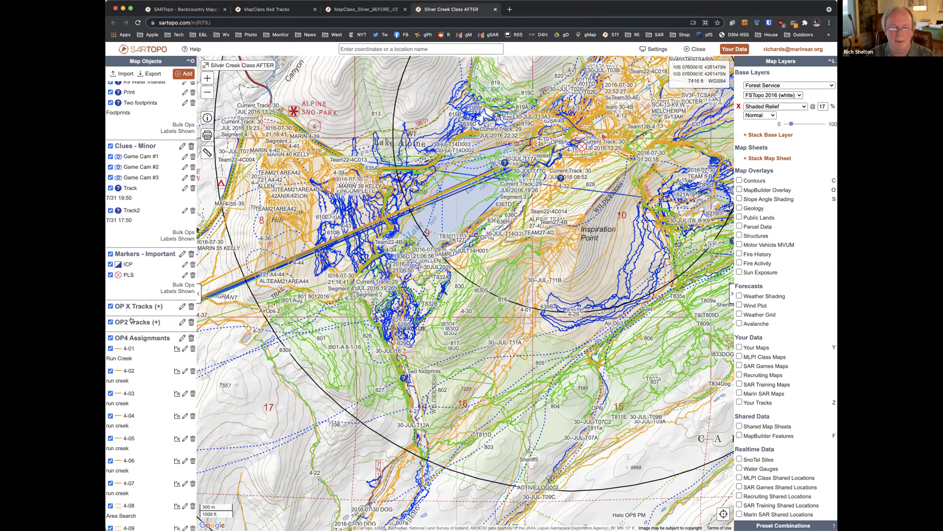
{"action": "left_click", "coordinate": [135, 338]}
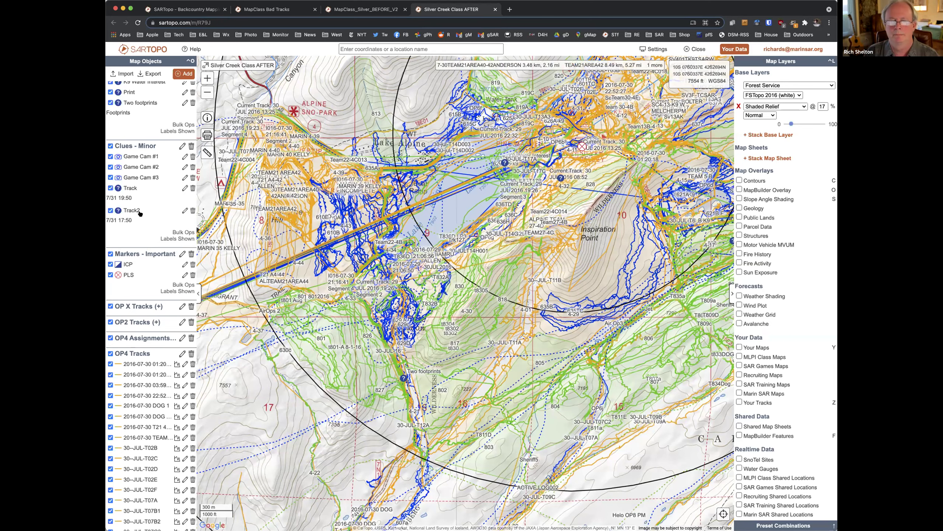
{"action": "left_click", "coordinate": [145, 355]}
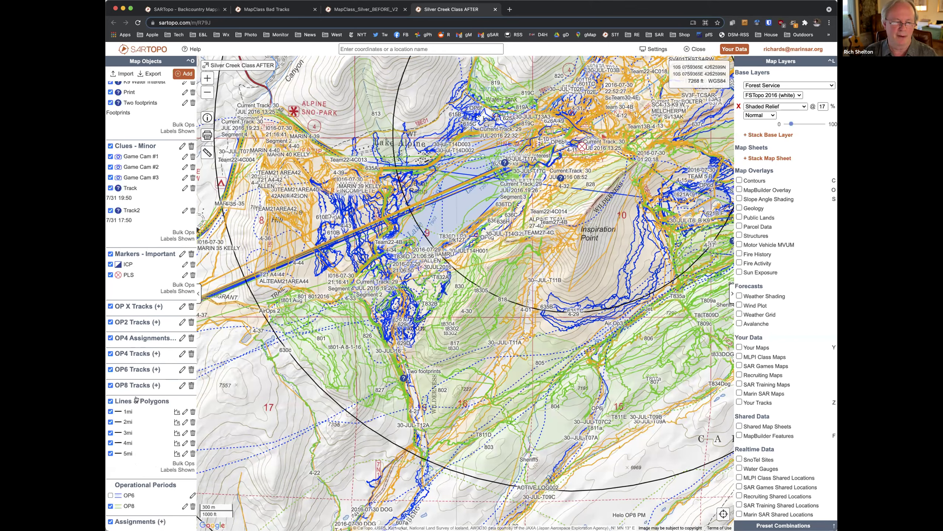
Show the OP6 assignments and inspect the fully populated map from Lake Alpine northeast past Duck Lake.
{"action": "left_click", "coordinate": [110, 495]}
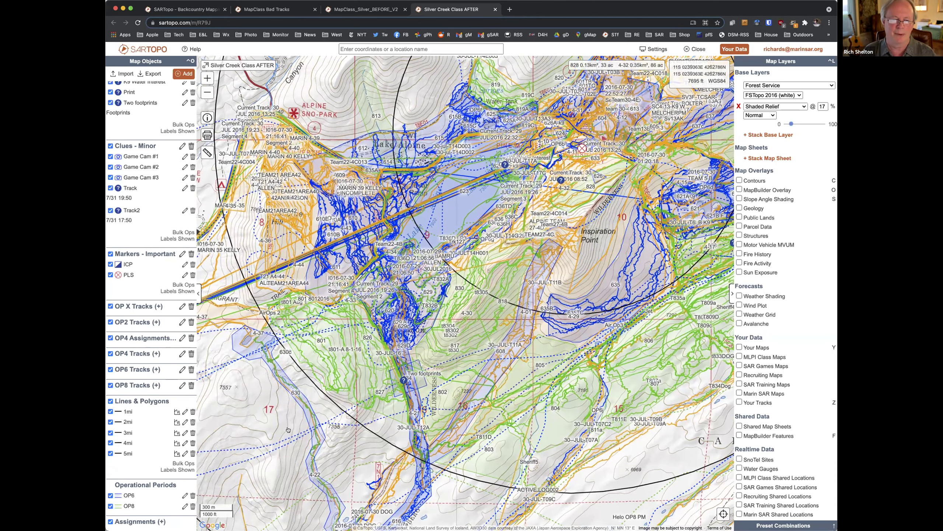
{"action": "left_click_drag", "start_coordinate": [288, 430], "coordinate": [243, 473]}
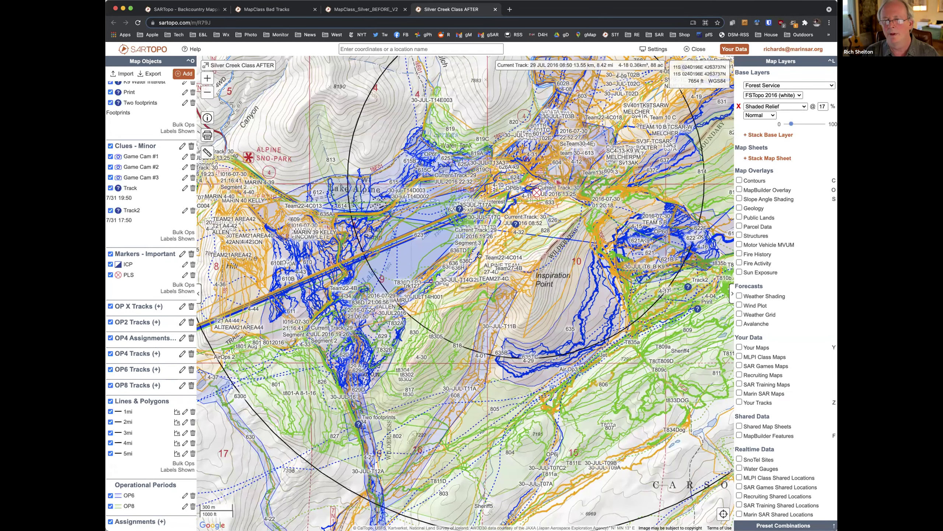
{"action": "key", "text": "Up"}
{"action": "key", "text": "Right"}
{"action": "key", "text": "Up"}
{"action": "key", "text": "Right"}
{"action": "key", "text": "Up"}
{"action": "key", "text": "Right"}
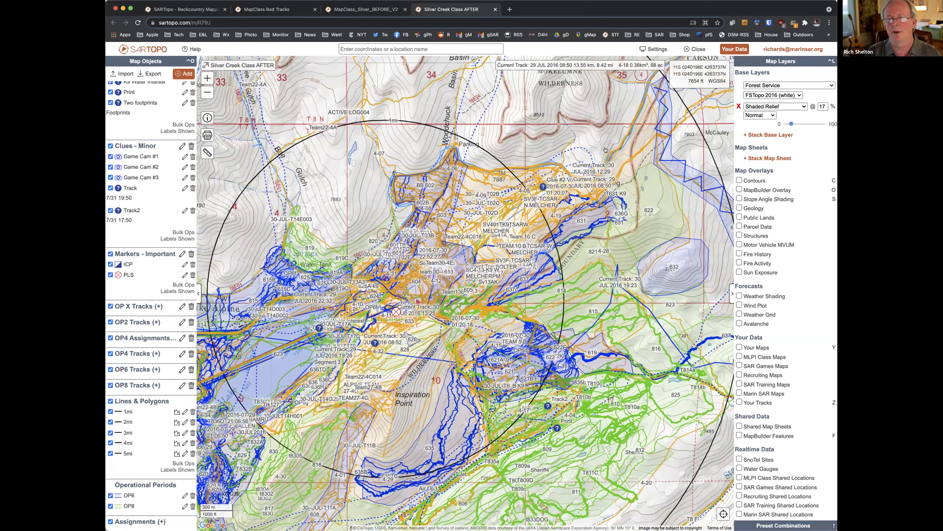
Set the map's label display to None so that no object labels are shown.
{"action": "left_click", "coordinate": [649, 51]}
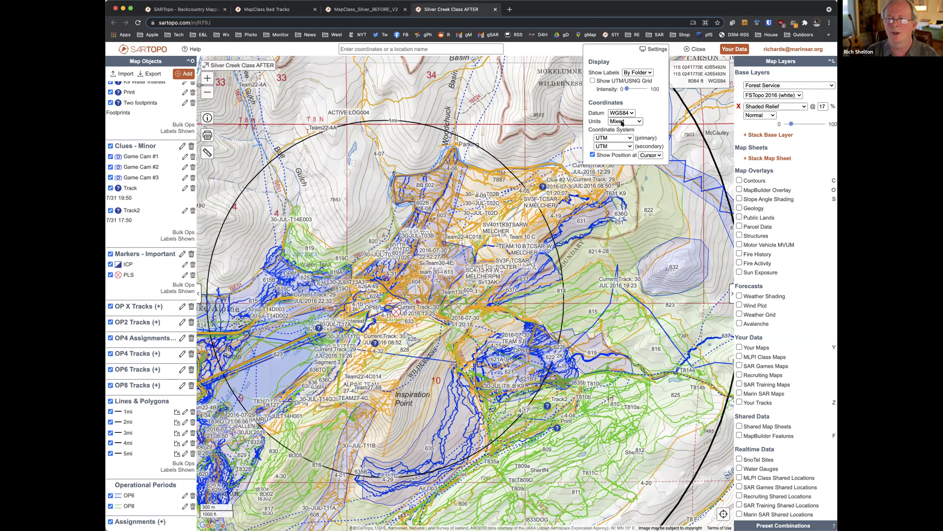
{"action": "left_click", "coordinate": [638, 72]}
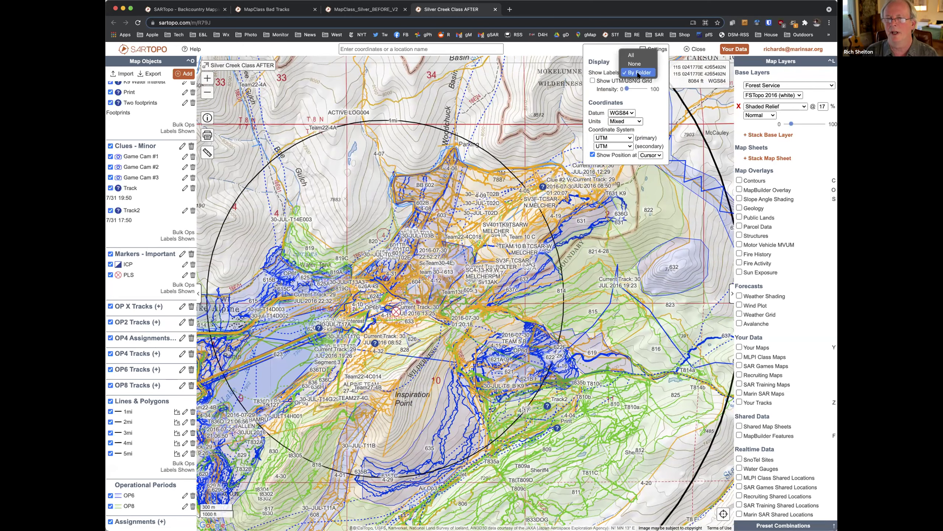
{"action": "left_click", "coordinate": [460, 307]}
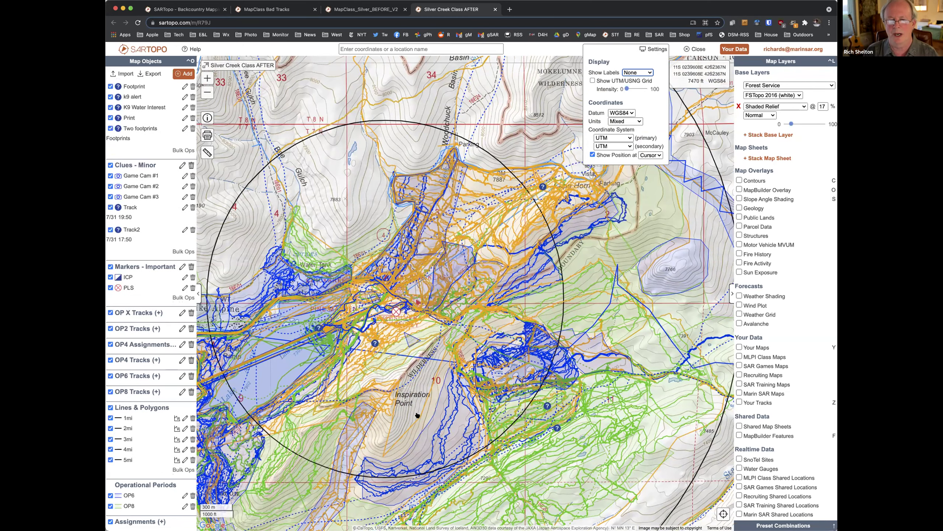
{"action": "scroll", "coordinate": [452, 227], "scroll_direction": "down", "scroll_amount": 5}
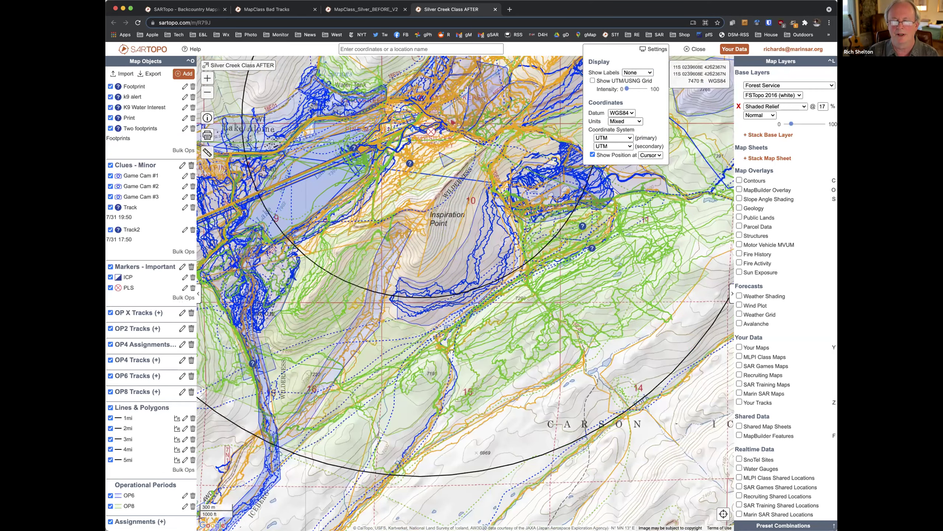
{"action": "left_click", "coordinate": [451, 353]}
Inspect the details of assignment 608, the drainage search area southwest of Inspiration Point, and close them again.
{"action": "scroll", "coordinate": [464, 297], "scroll_direction": "left", "scroll_amount": 5}
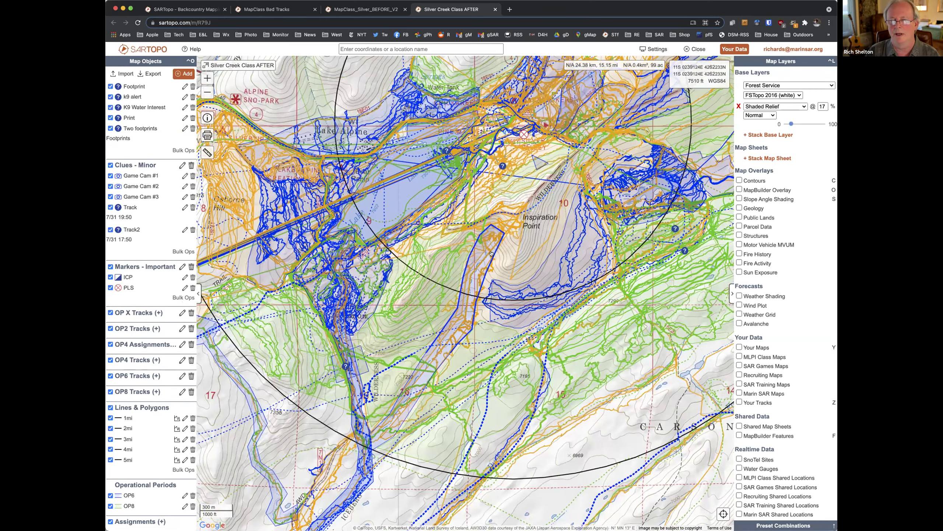
{"action": "scroll", "coordinate": [490, 253], "scroll_direction": "up", "scroll_amount": 5}
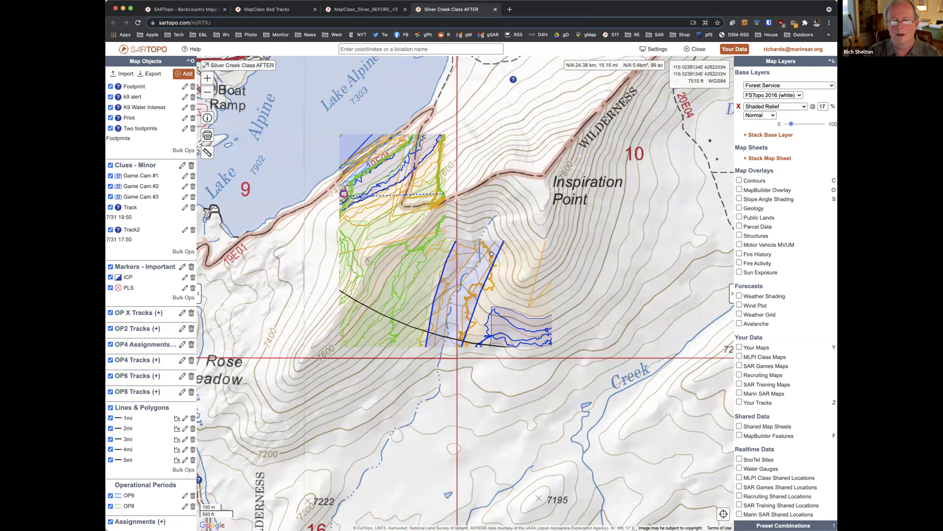
{"action": "left_click", "coordinate": [491, 253]}
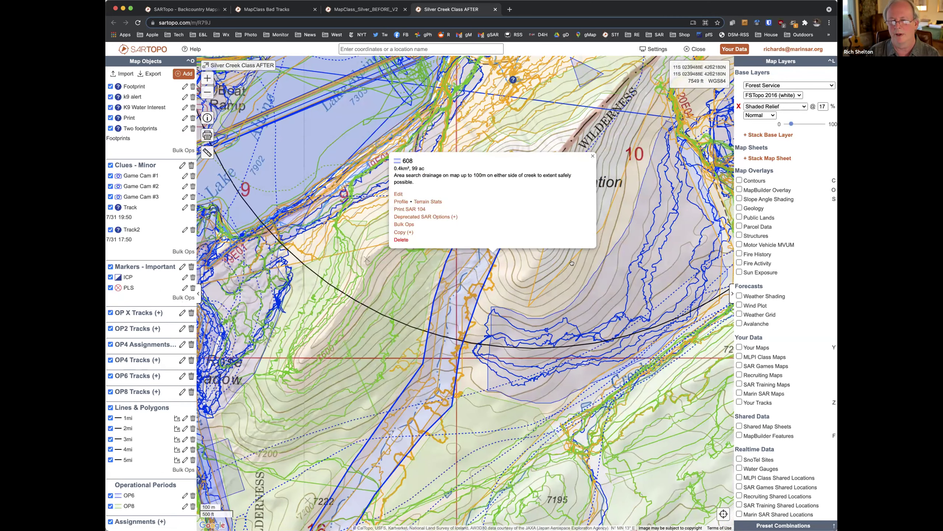
{"action": "left_click", "coordinate": [572, 262]}
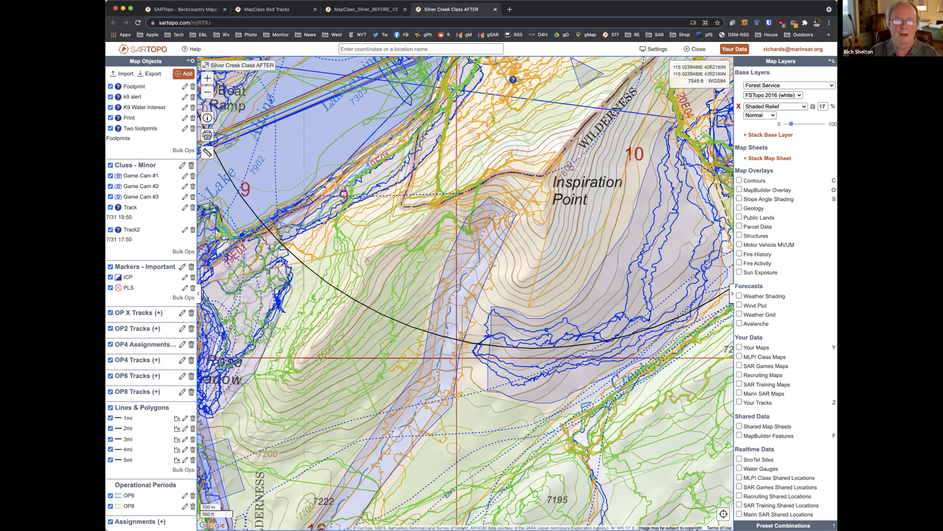
{"action": "left_click", "coordinate": [206, 91]}
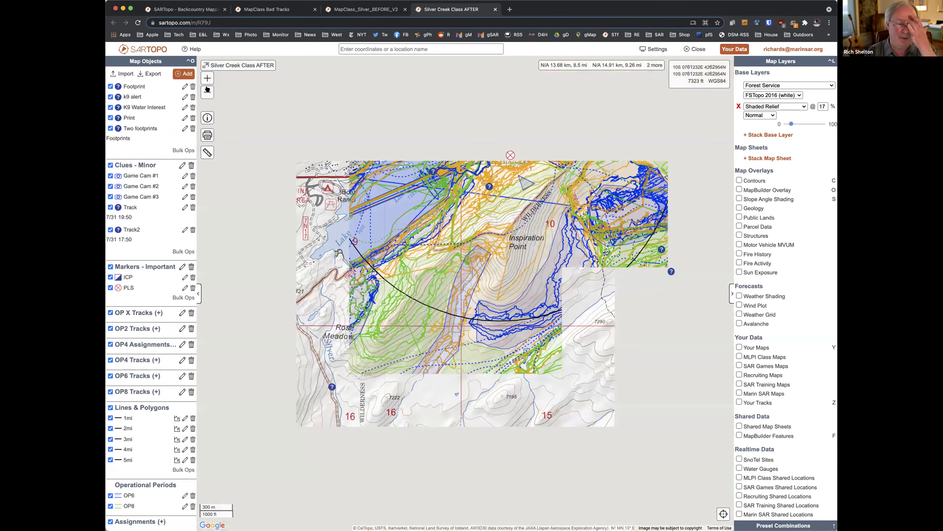